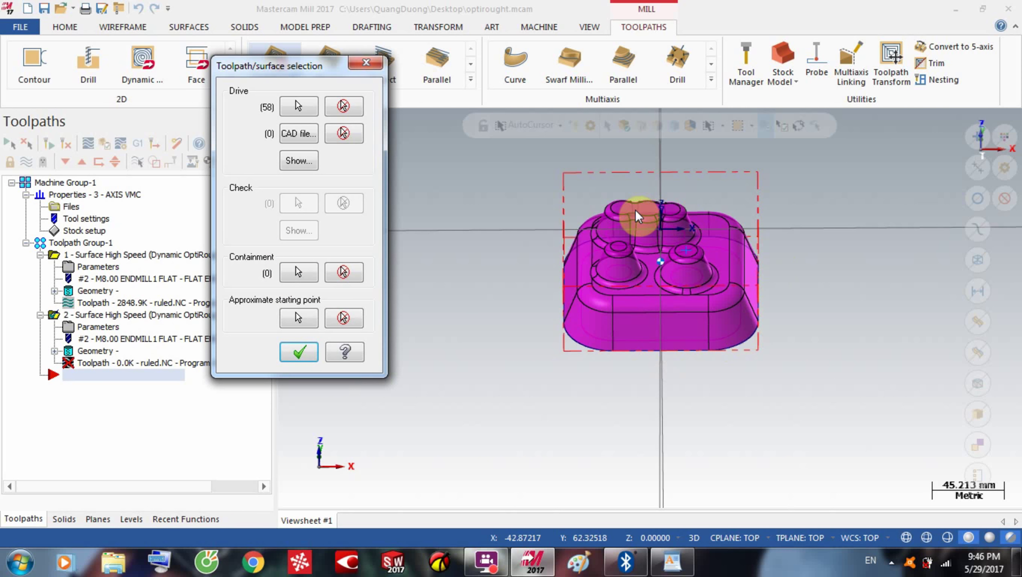
Step: Chain the bottom outer edge of the part as the containment boundary and accept the toolpath surface selection
click(312, 274)
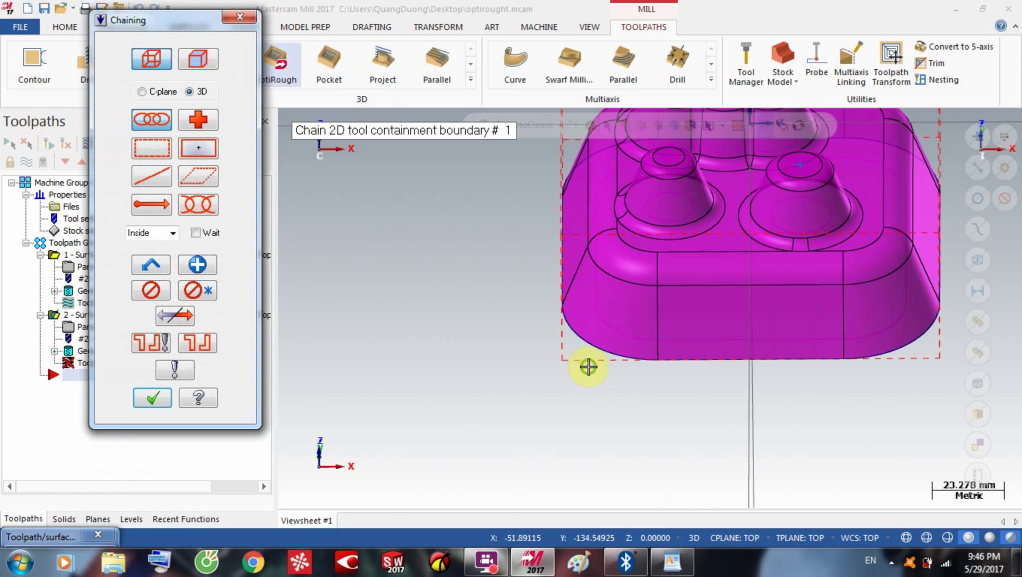
middle_drag(589, 366, 589, 338)
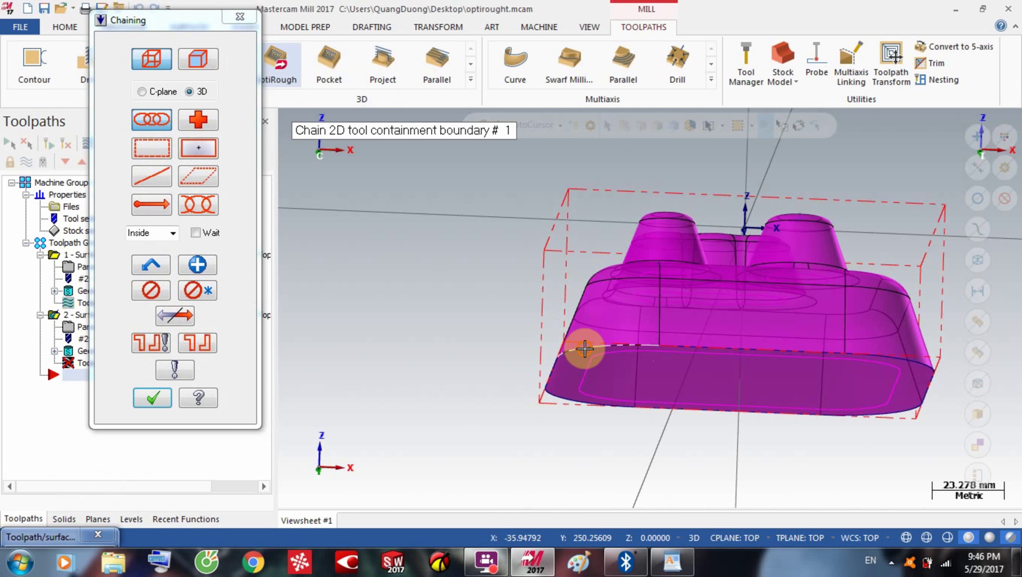
click(584, 346)
middle_drag(661, 378, 688, 322)
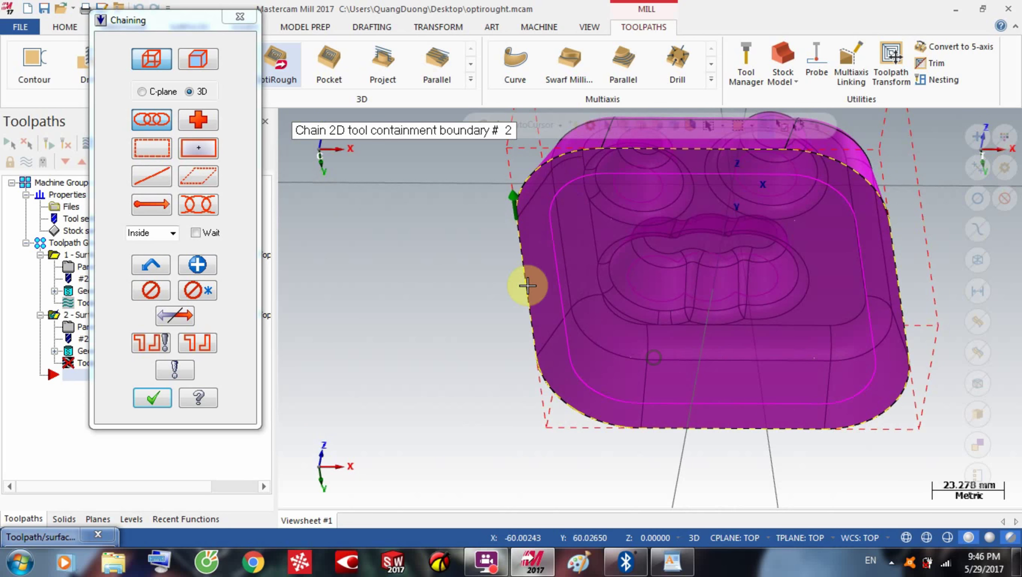
scroll(603, 367, down, 1)
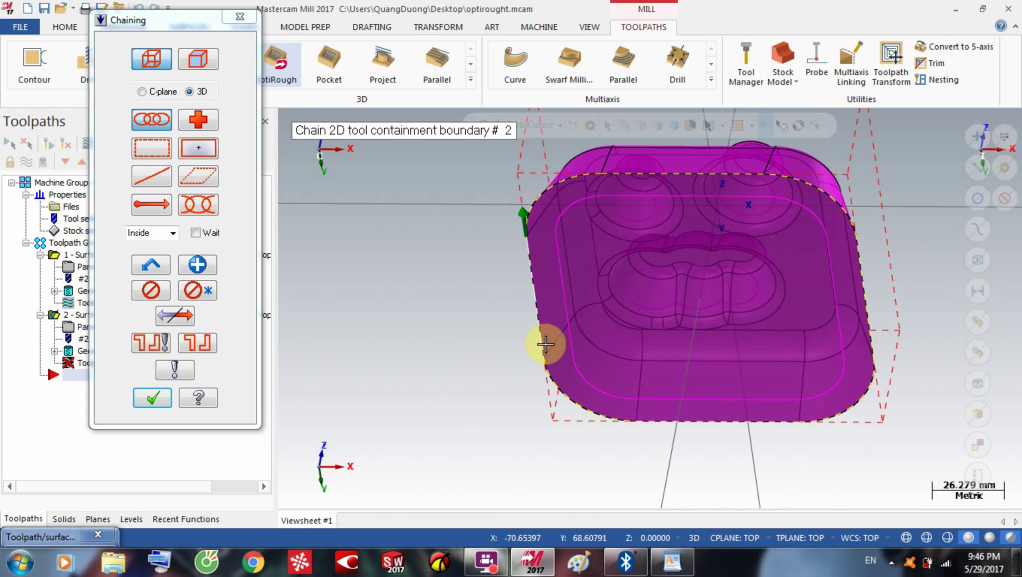
middle_drag(372, 334, 433, 417)
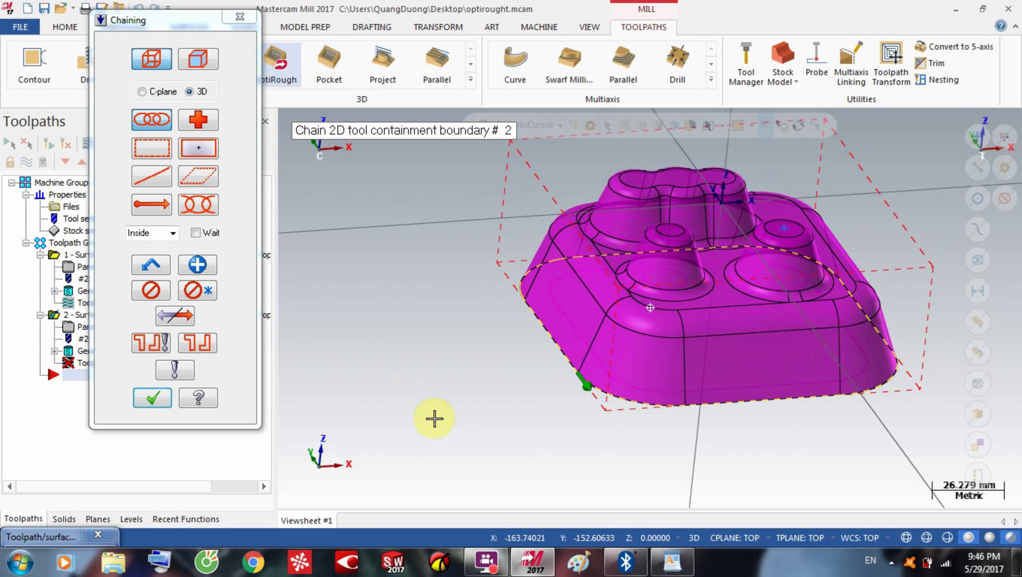
click(153, 399)
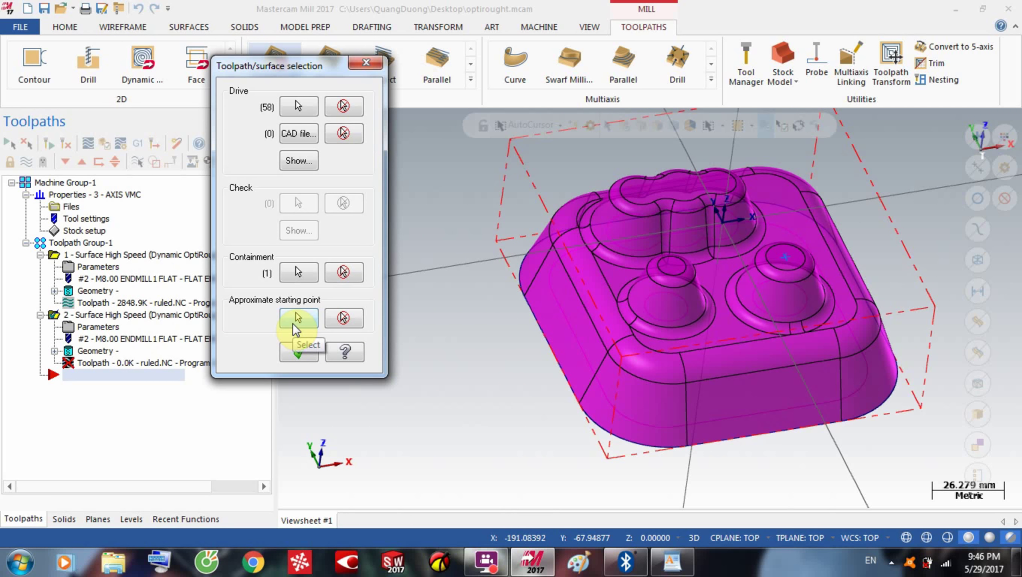
click(301, 352)
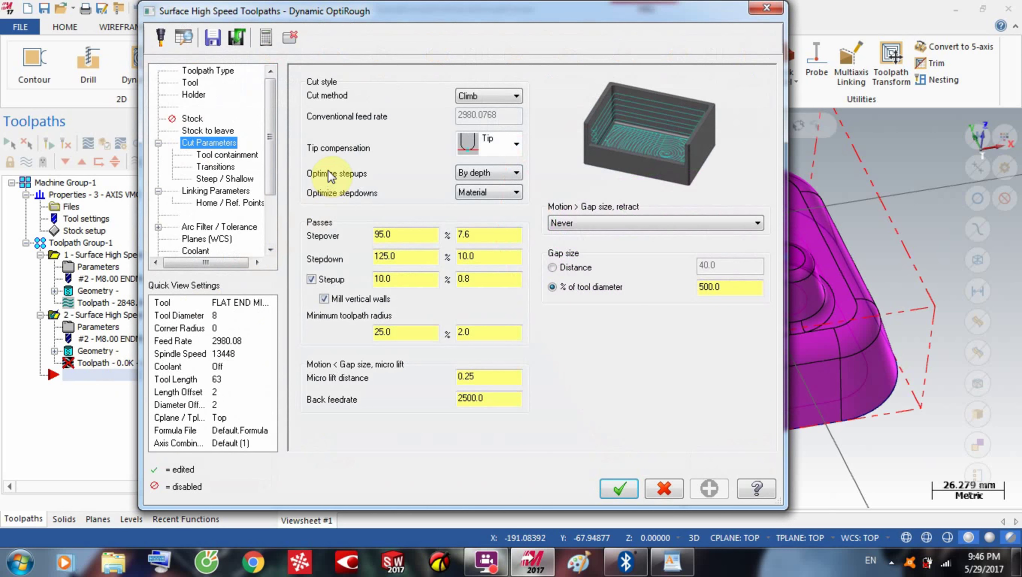
Step: Review the OptiRough tool, holder, rest material and stock-to-leave settings
click(188, 83)
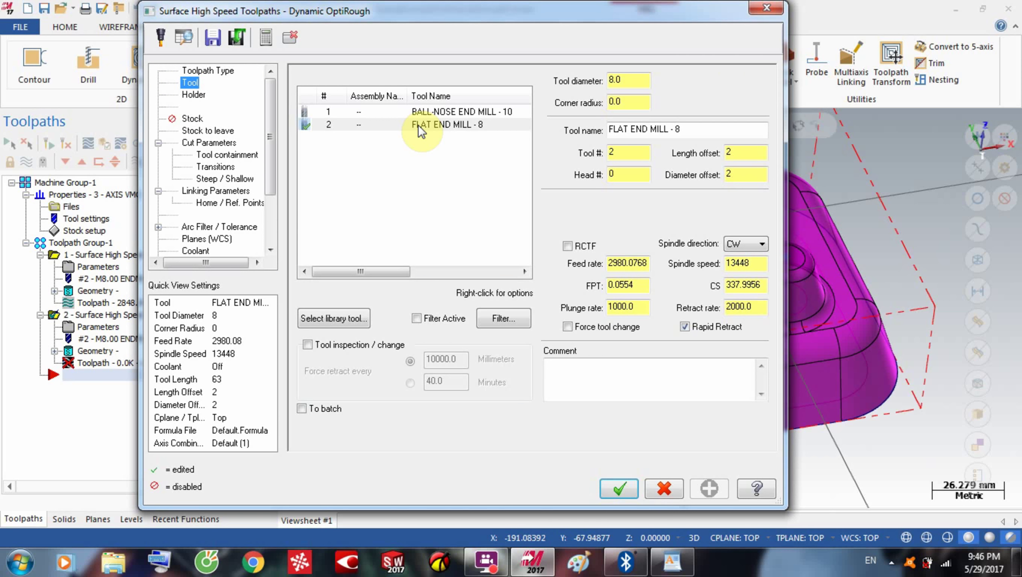
click(190, 96)
click(188, 121)
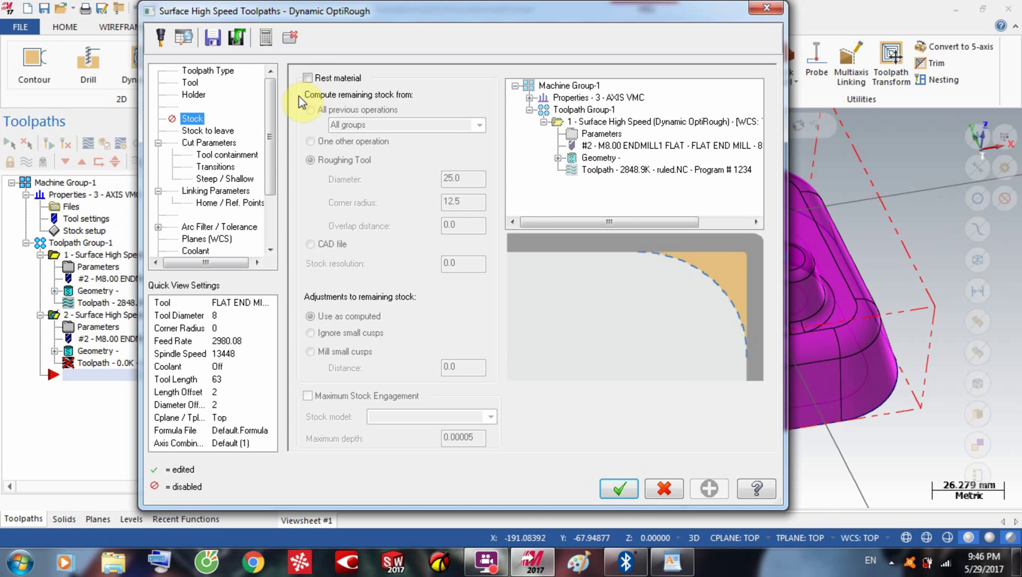
click(306, 78)
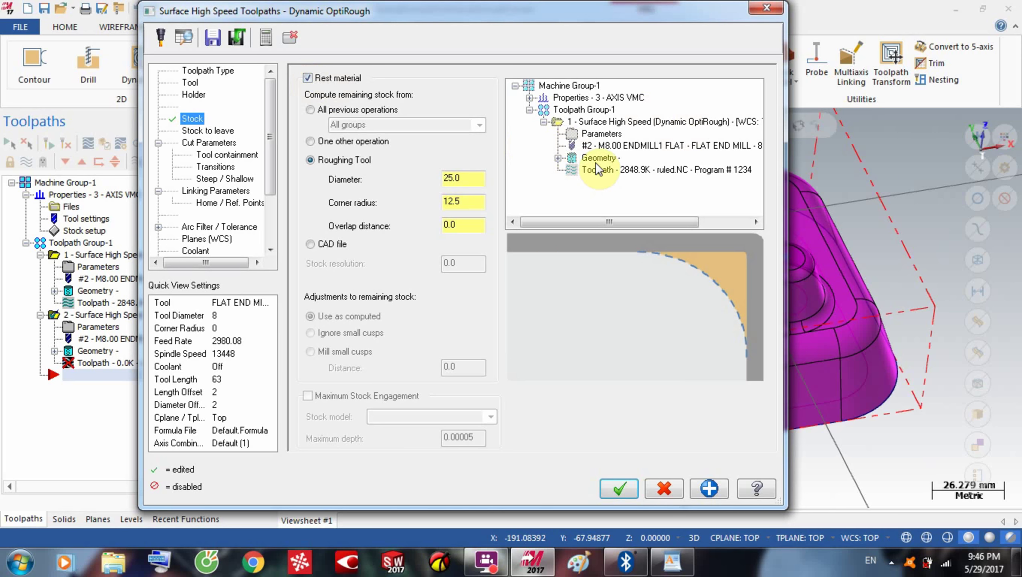
click(307, 79)
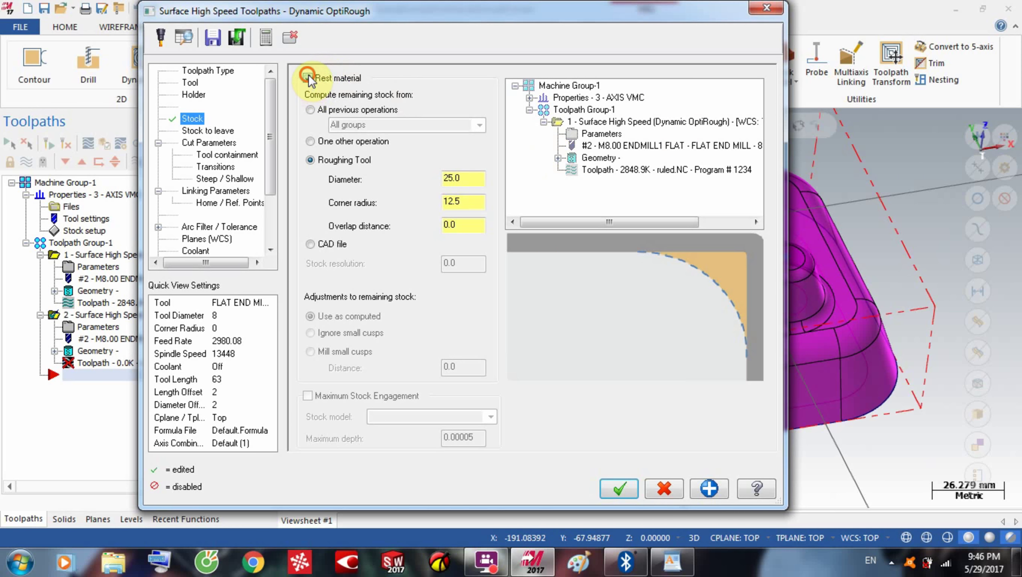
click(189, 130)
double_click(483, 99)
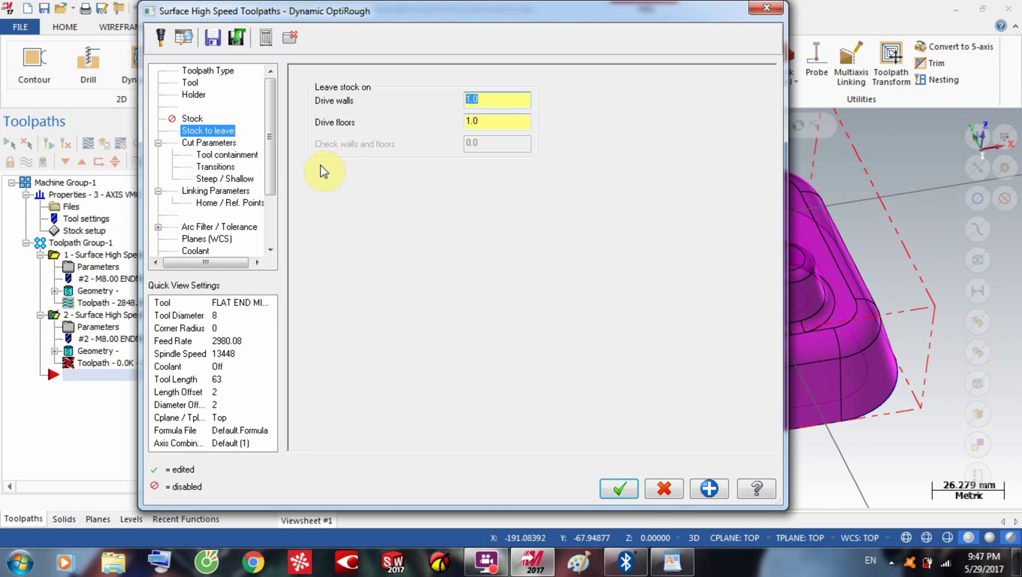
Step: Examine the cut method, stepover and stepdown values in the OptiRough cut parameters
click(216, 143)
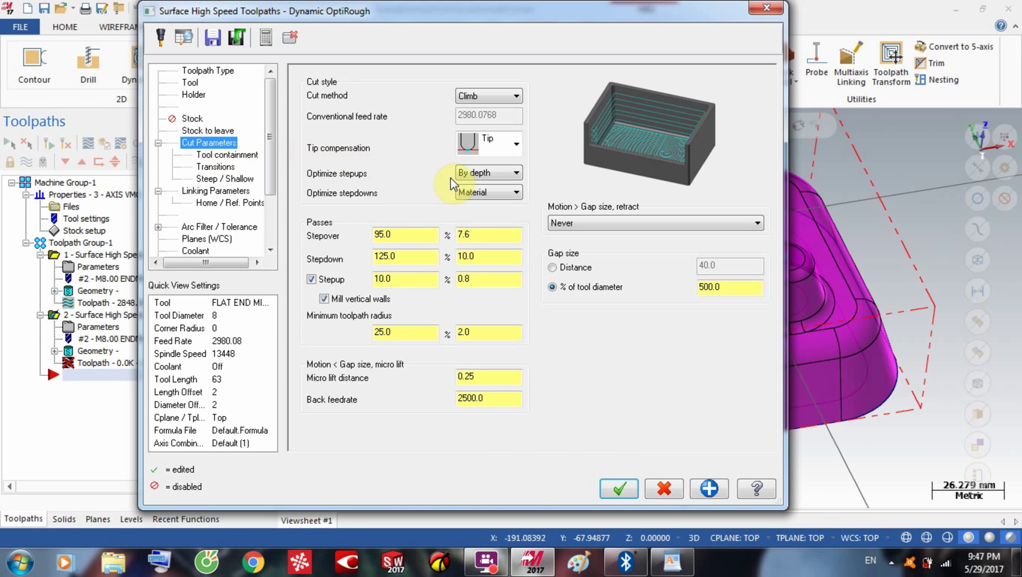
click(492, 97)
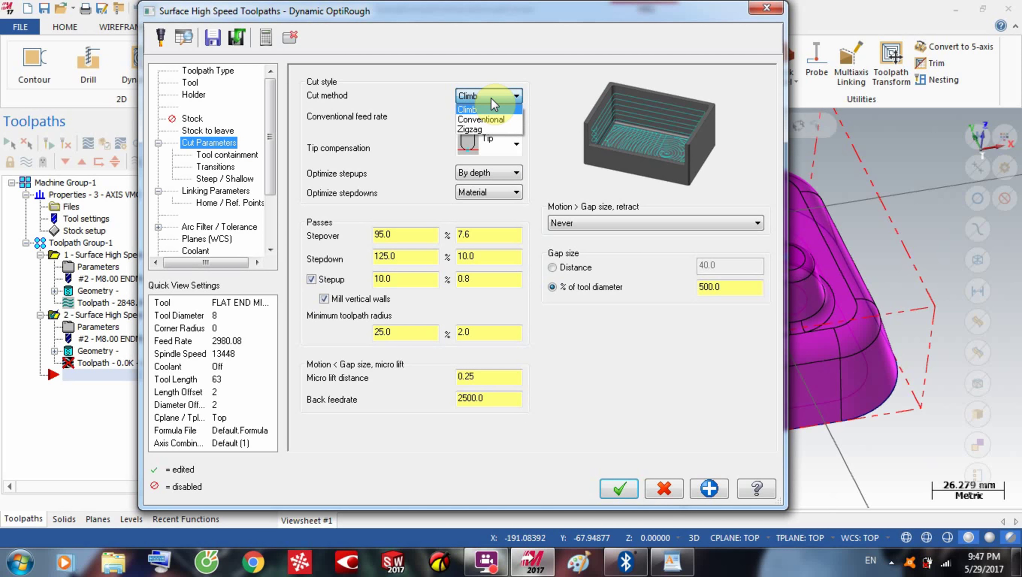
click(491, 98)
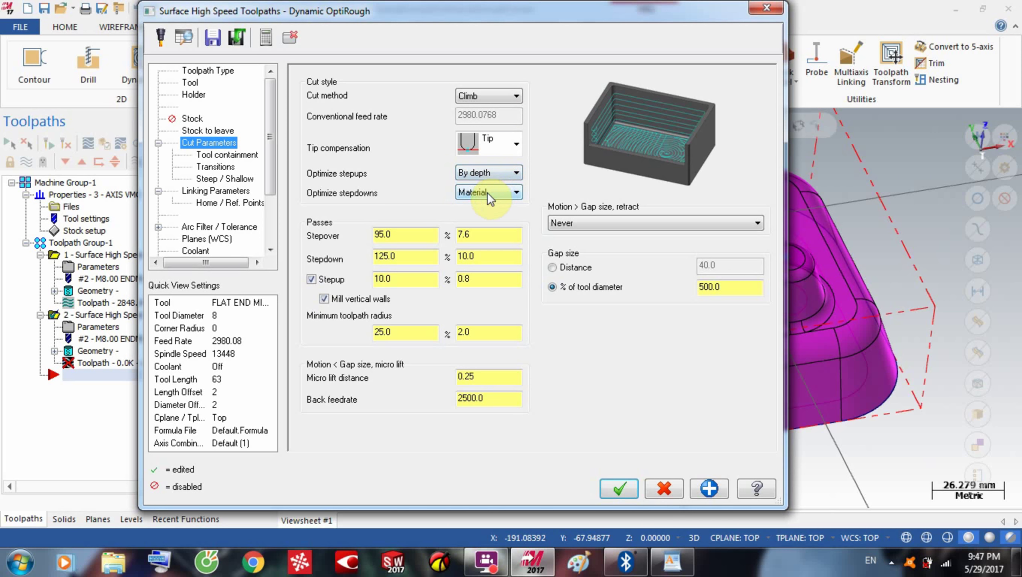
click(412, 234)
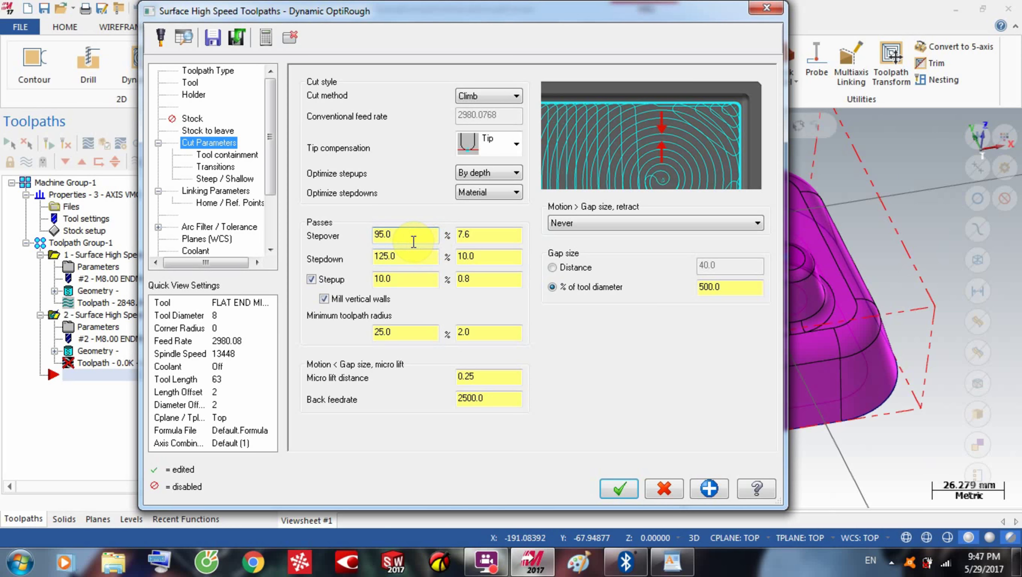
click(397, 256)
click(491, 254)
Step: Turn off Stepup in the cut parameters and accept the toolpath settings with gap retract left at Never
click(312, 279)
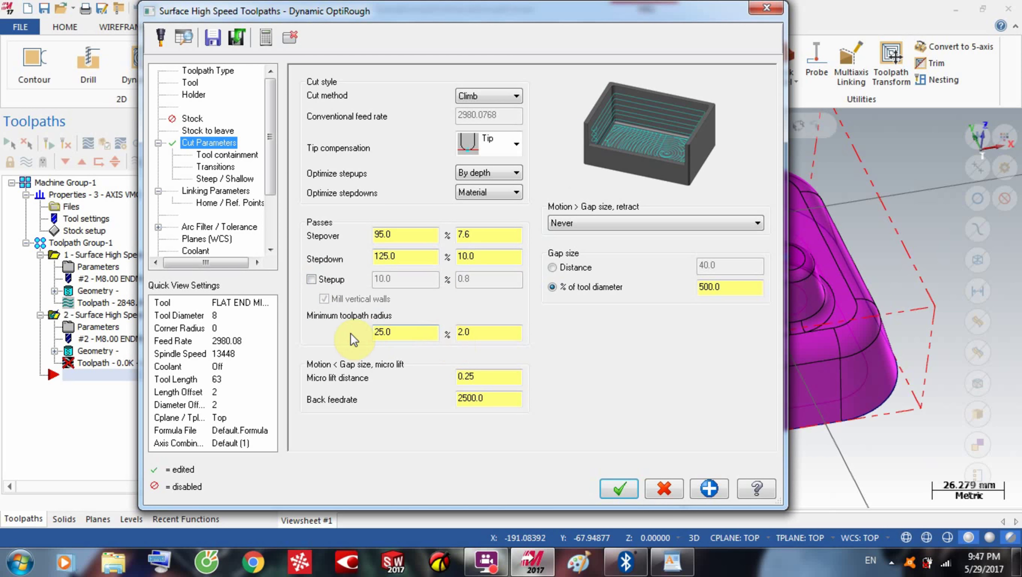
click(398, 331)
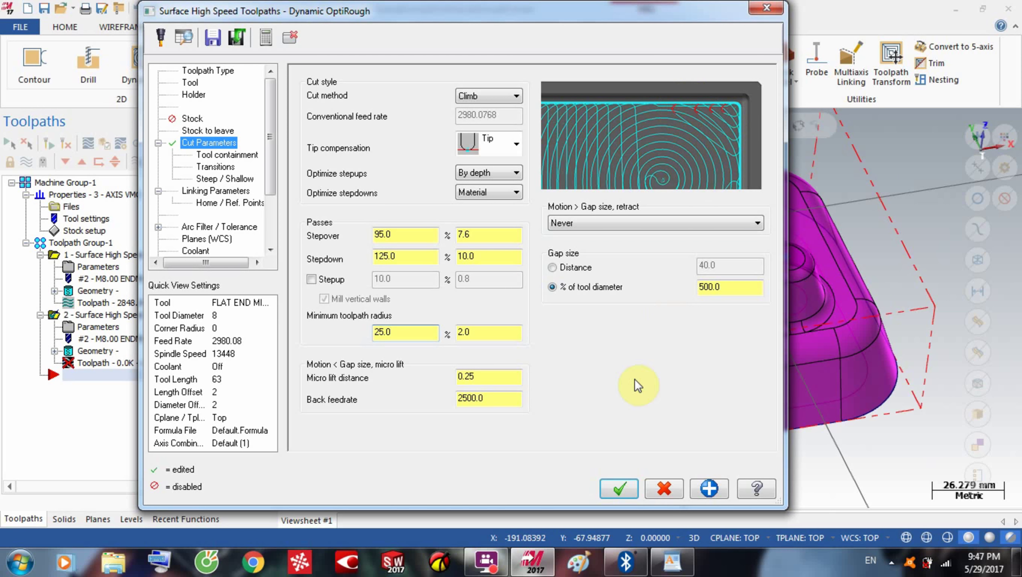
click(502, 376)
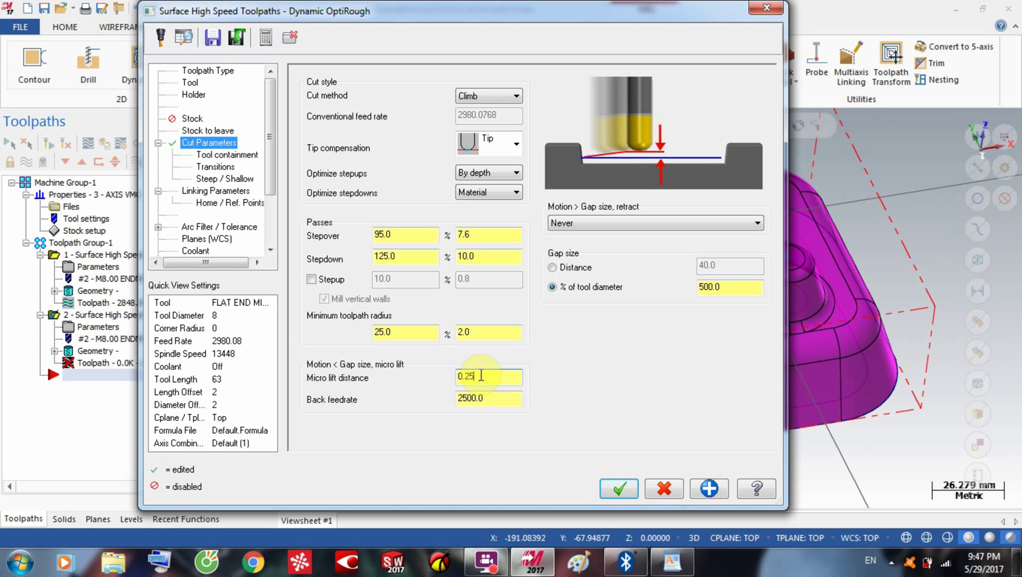
click(572, 227)
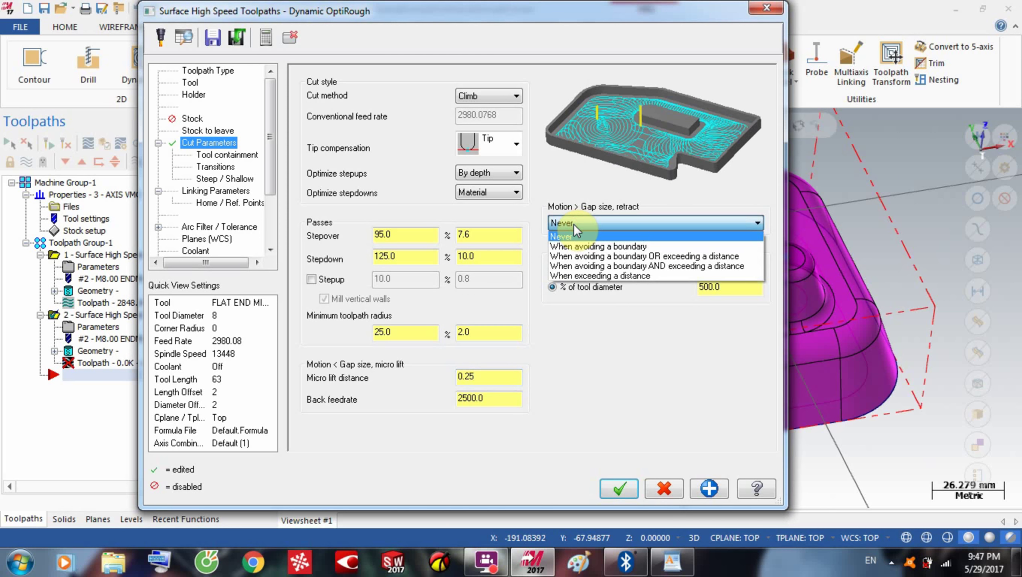
click(573, 223)
click(654, 226)
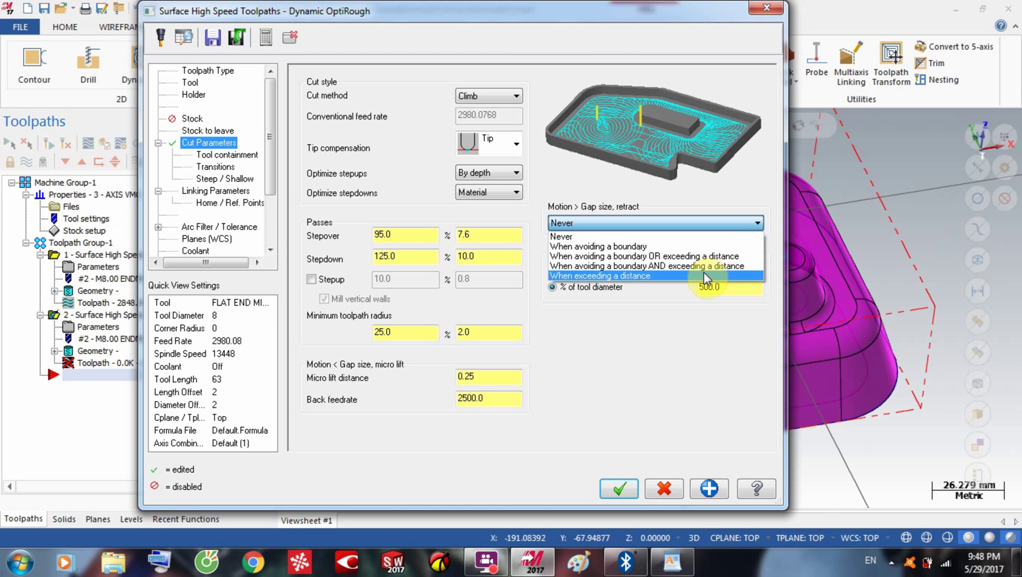
click(729, 286)
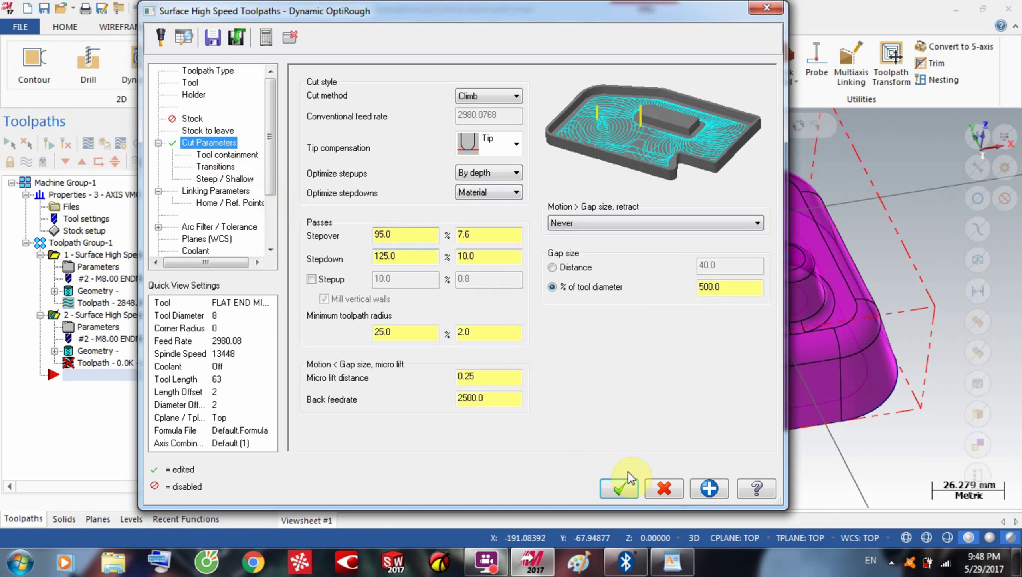
click(610, 491)
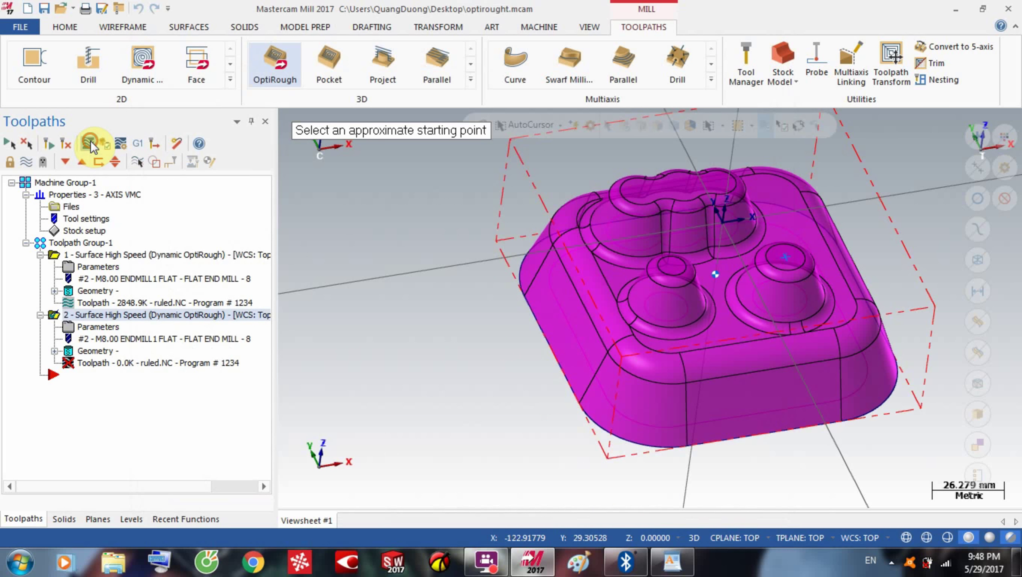
Step: Regenerate the second OptiRough toolpath, picking the approximate starting point on top of the front-left boss
scroll(520, 265, up, 1)
scroll(611, 246, down, 2)
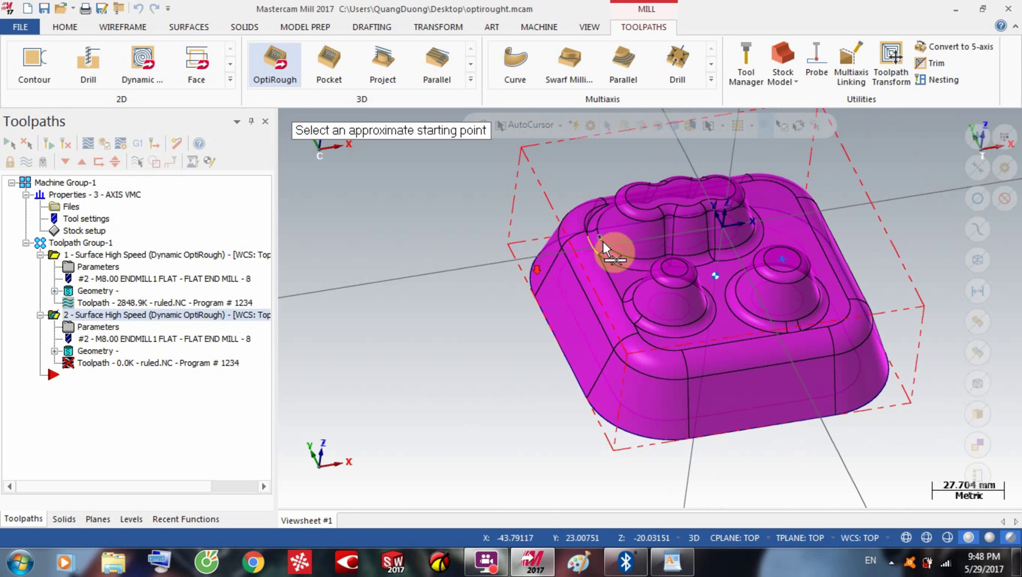
click(671, 268)
scroll(457, 303, down, 1)
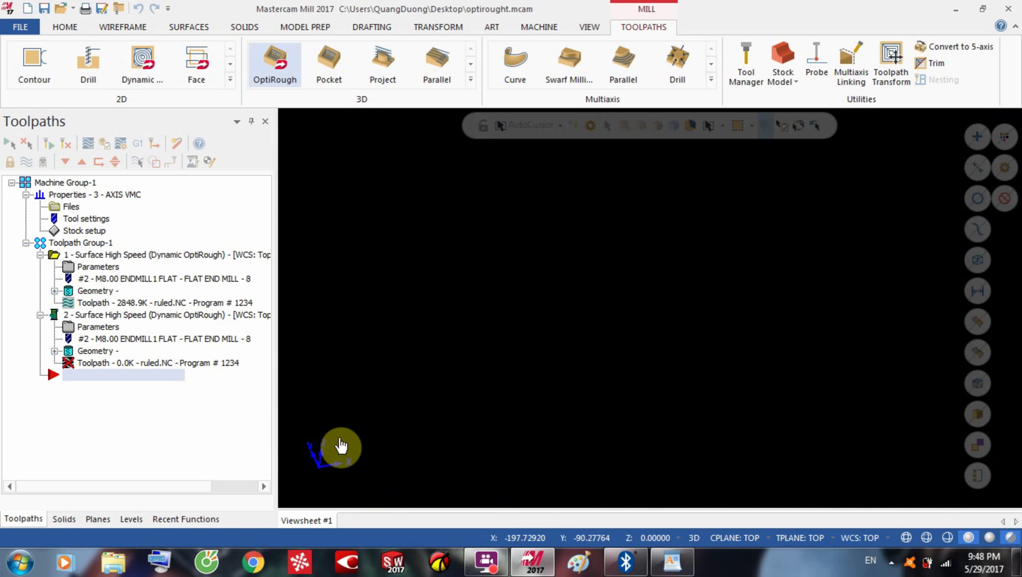
scroll(505, 349, up, 1)
scroll(505, 349, down, 1)
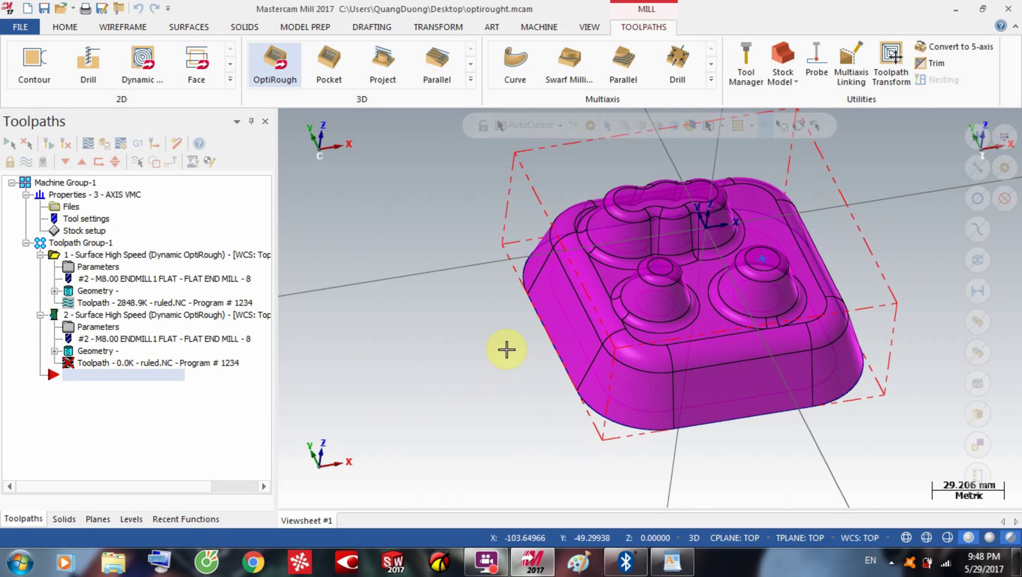
scroll(517, 353, down, 1)
middle_drag(525, 319, 539, 275)
scroll(539, 274, up, 1)
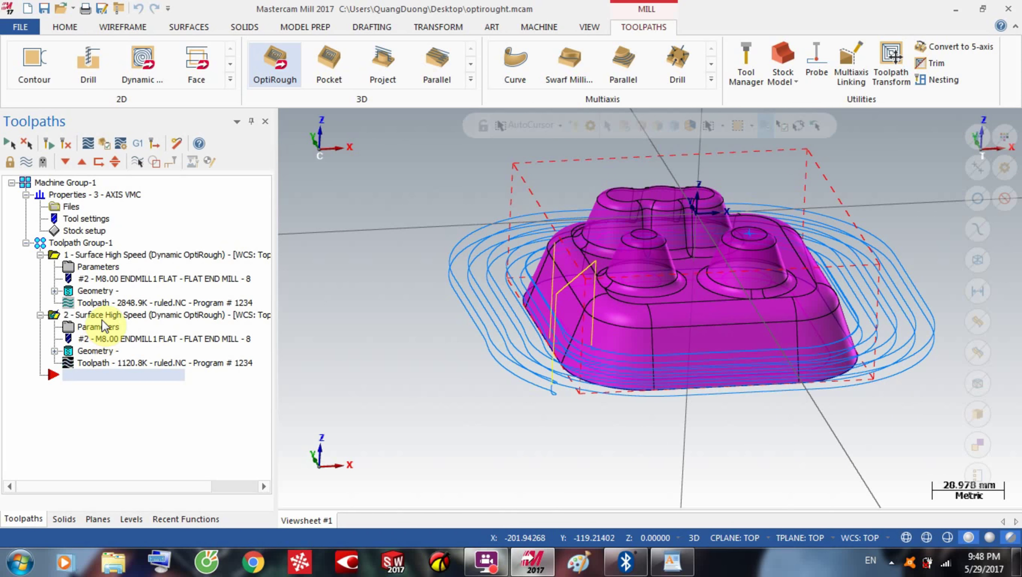
middle_drag(609, 272, 605, 244)
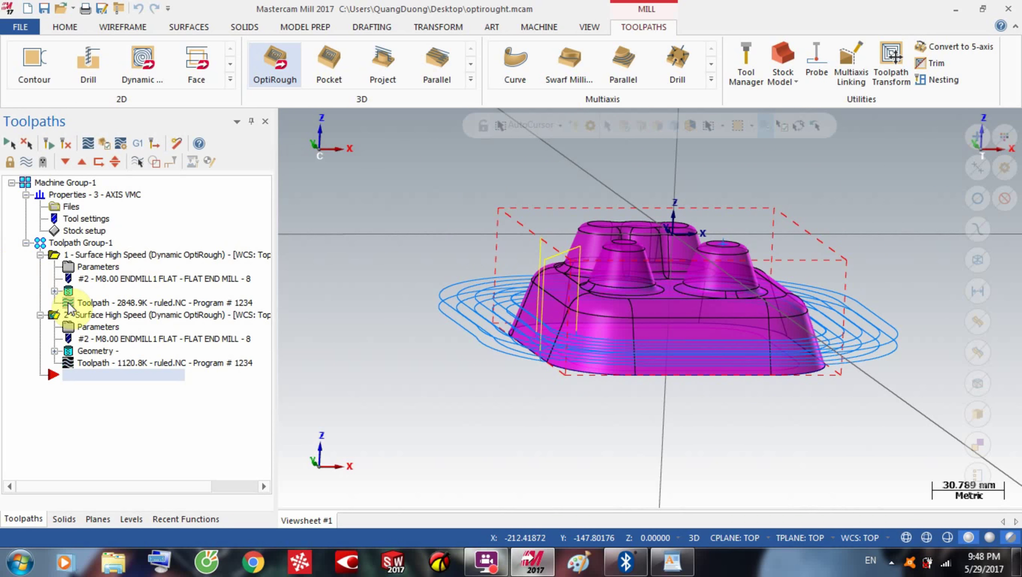
Step: Turn off Use Z depths in the second operation's Steep / Shallow settings and regenerate its toolpath
click(97, 327)
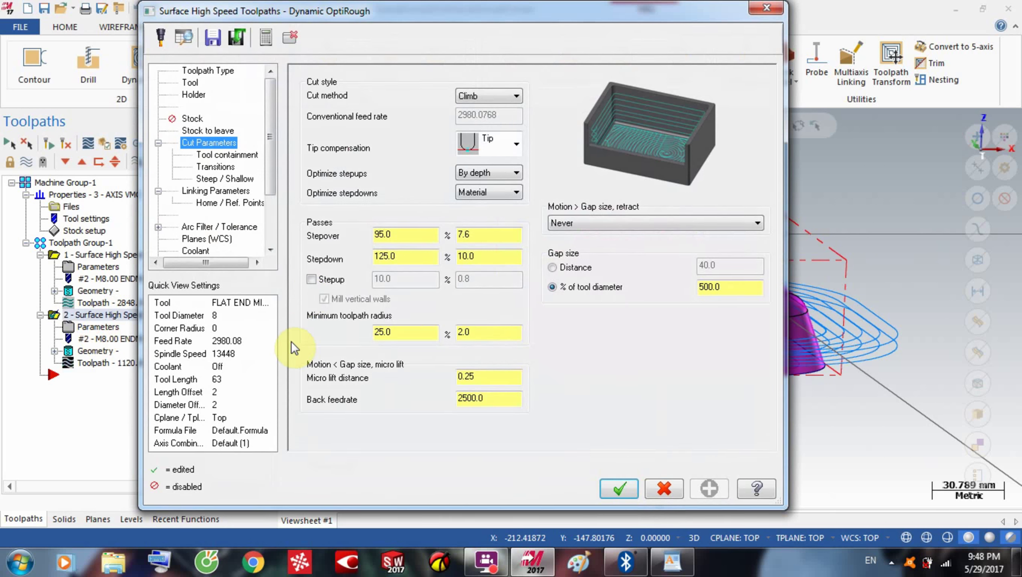
click(212, 166)
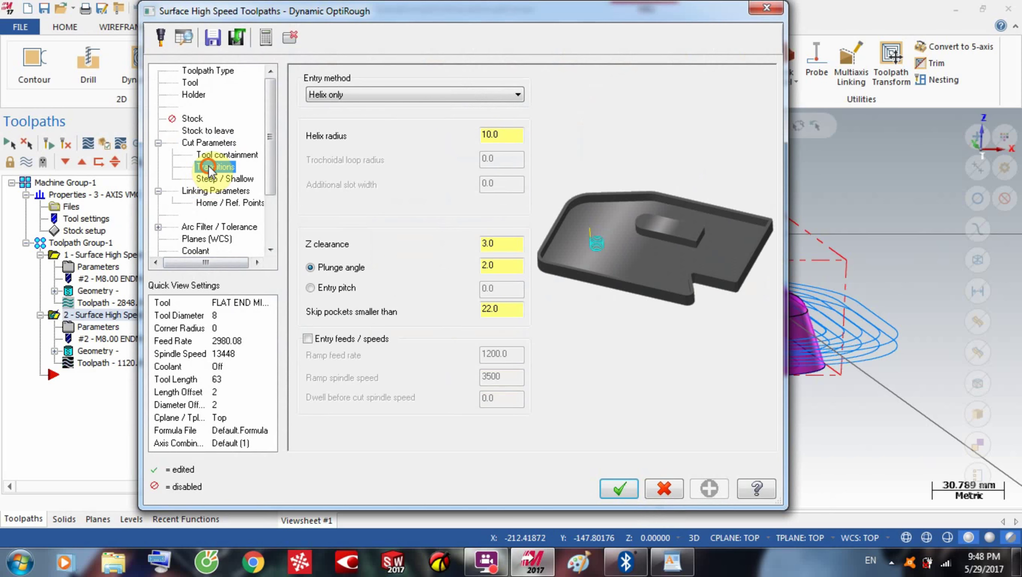
click(220, 179)
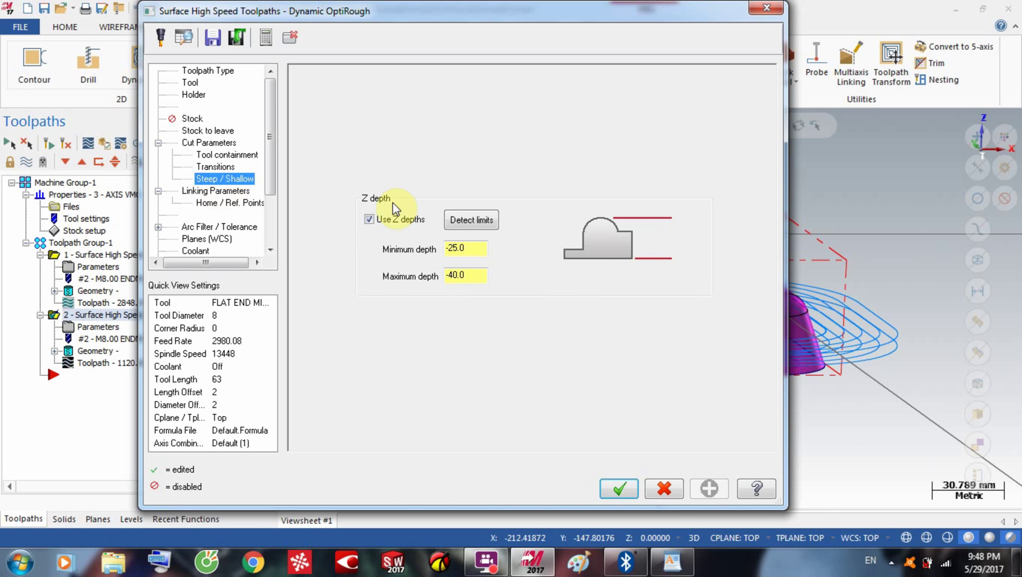
click(374, 223)
click(619, 488)
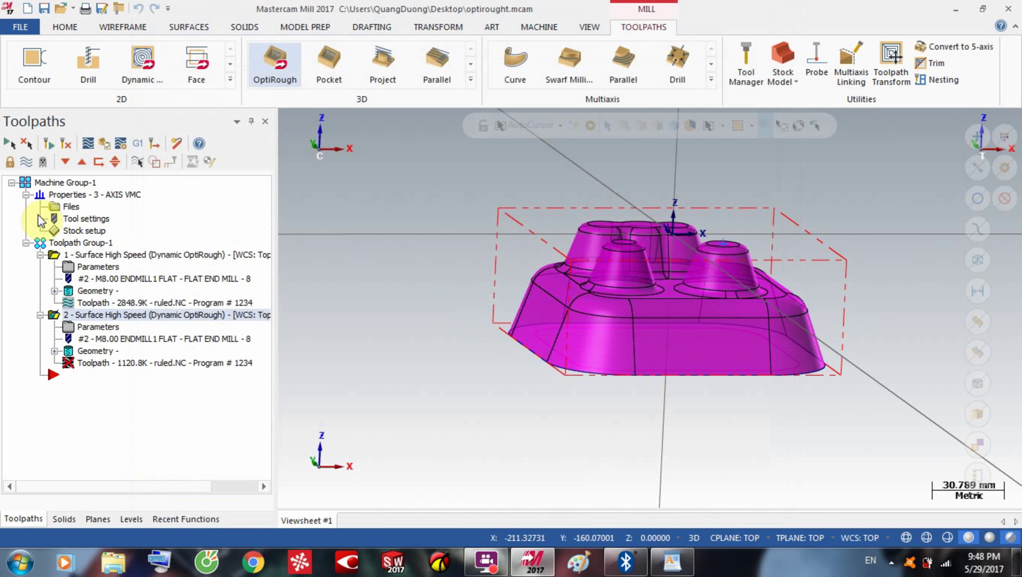
click(89, 145)
click(201, 295)
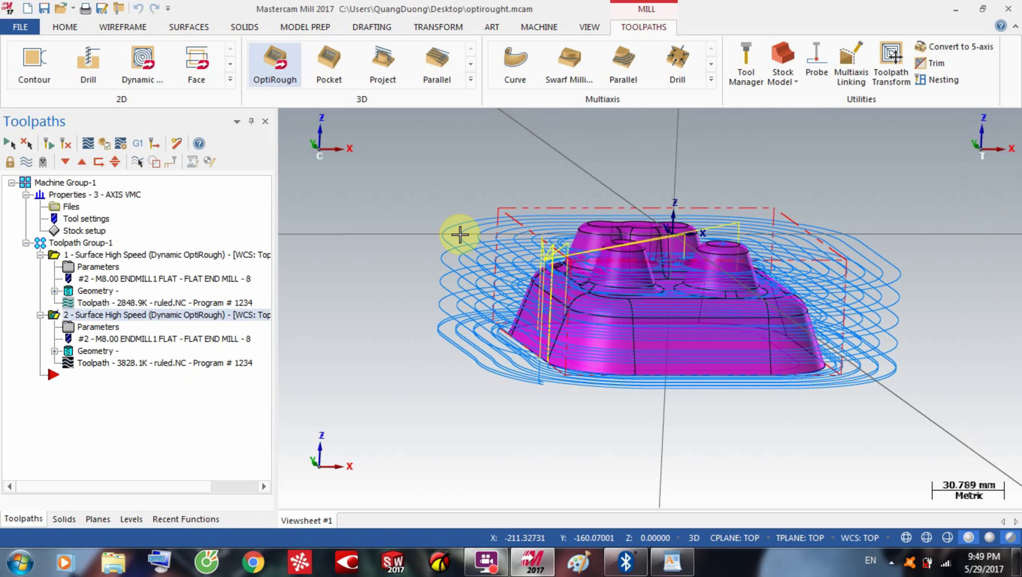
Step: Play the backplot of the second OptiRough toolpath and look over its passes around the part
key(alt+t)
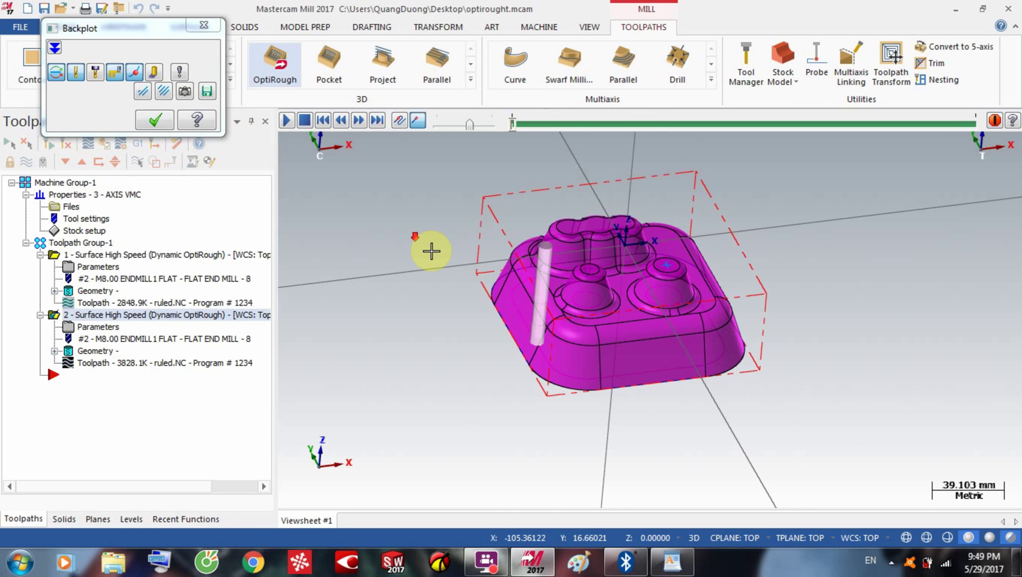
click(285, 121)
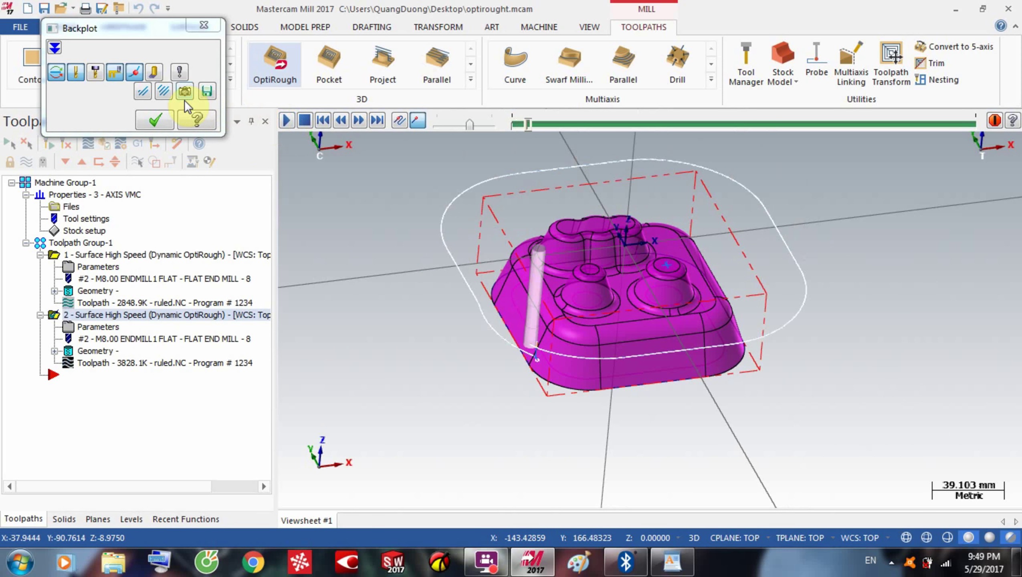
click(150, 121)
middle_drag(556, 304, 544, 251)
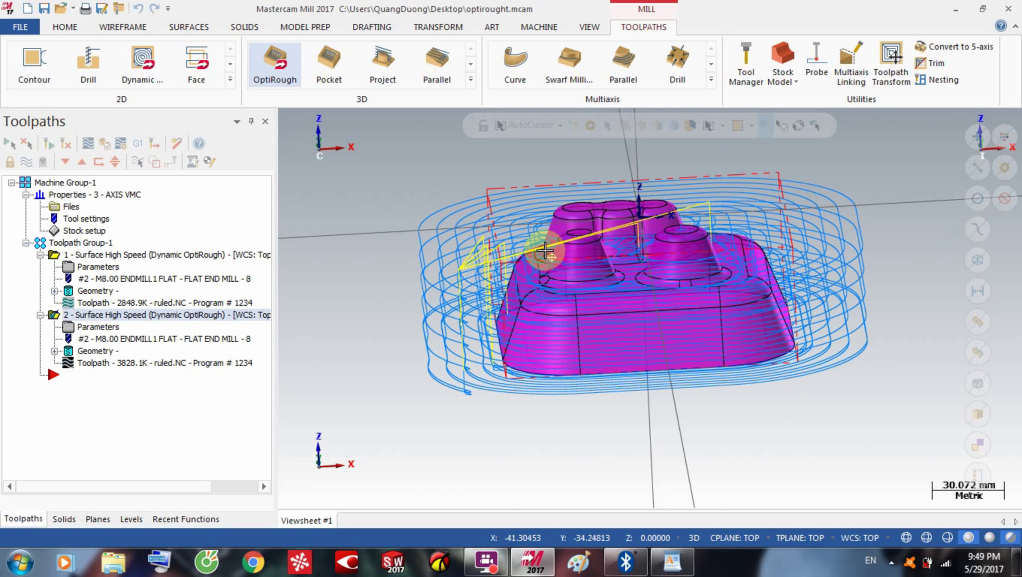
Step: Set the second operation's gap size retract to When avoiding a boundary OR exceeding a distance and accept the parameters
click(95, 327)
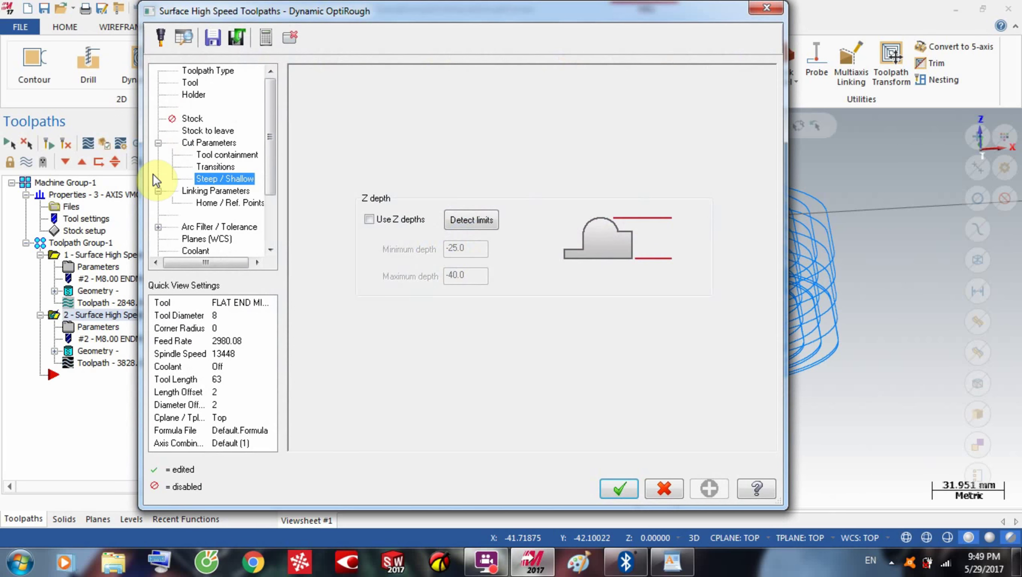
click(202, 130)
click(206, 143)
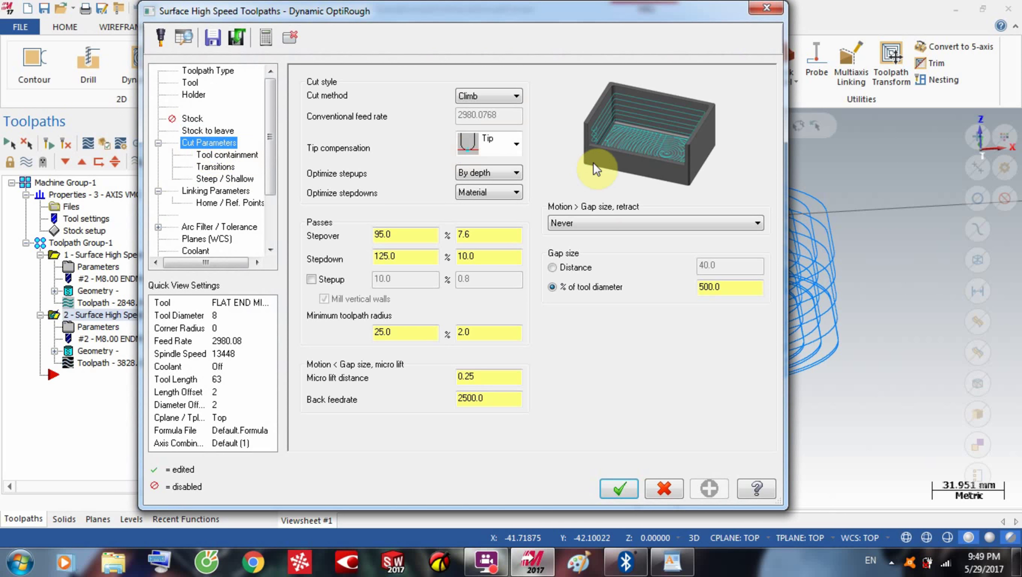
click(591, 226)
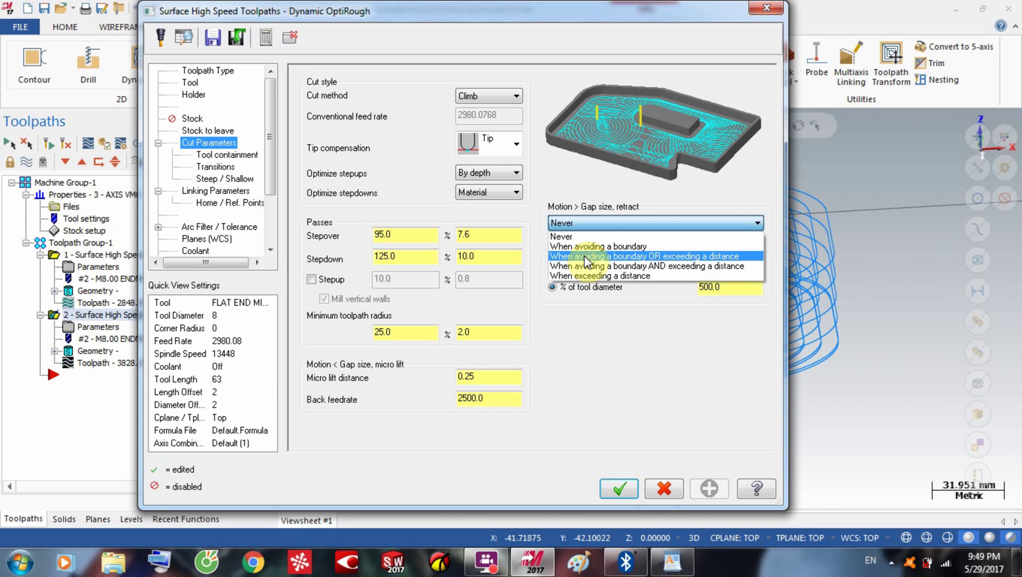
click(604, 256)
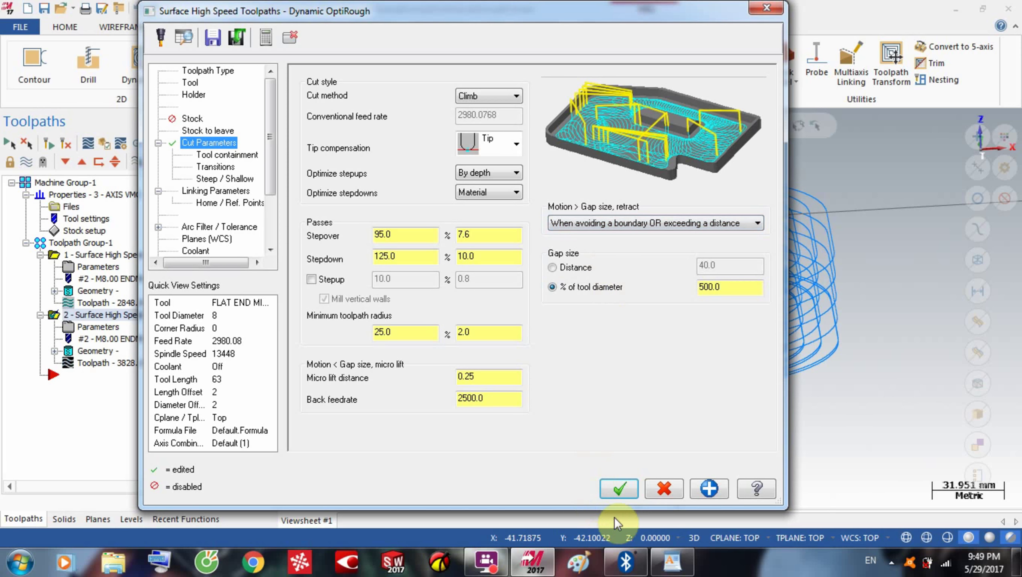
click(618, 497)
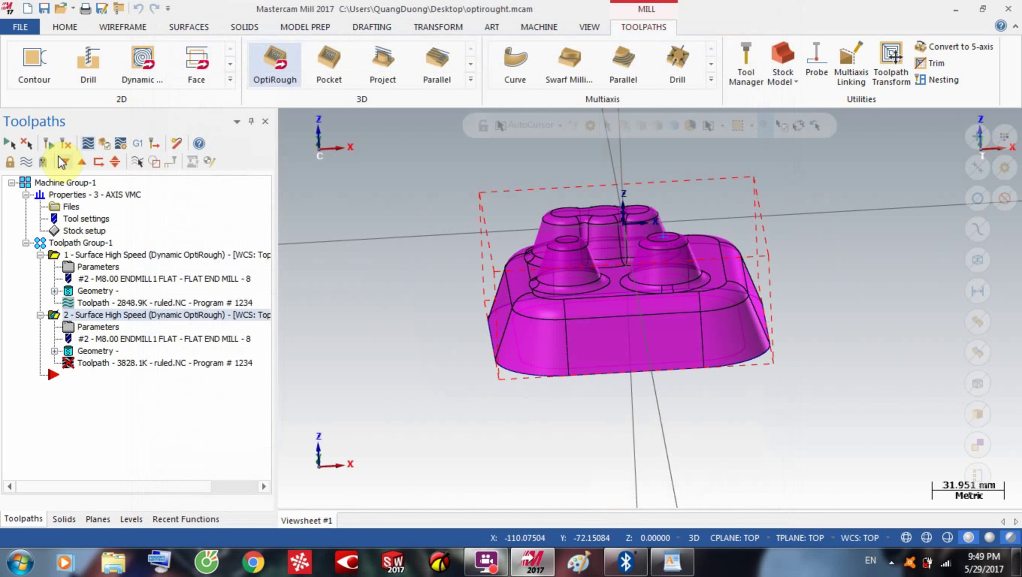
Step: Regenerate the second OptiRough toolpath for backplotting and inspect its retract moves around the bosses
click(87, 144)
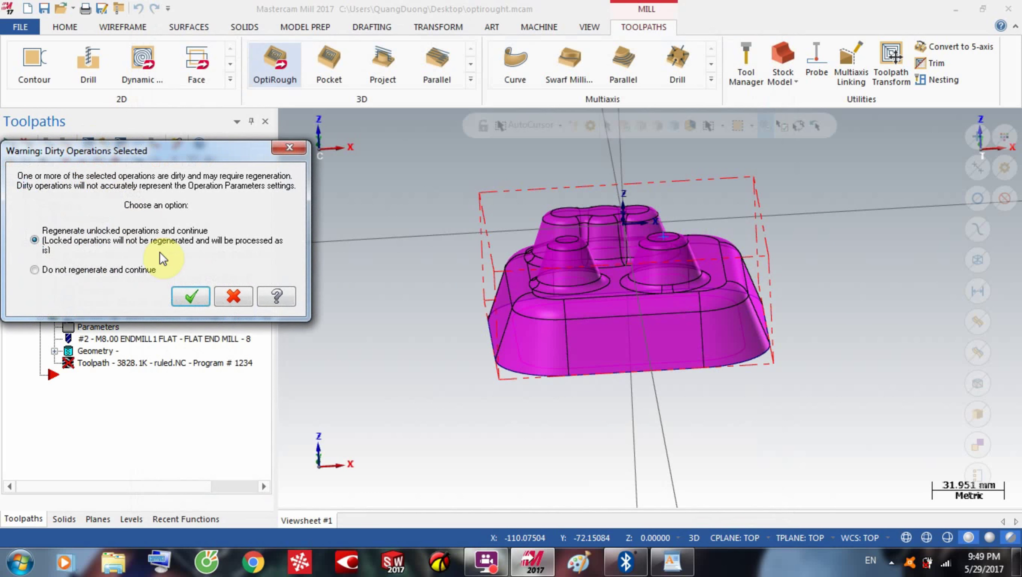
click(193, 296)
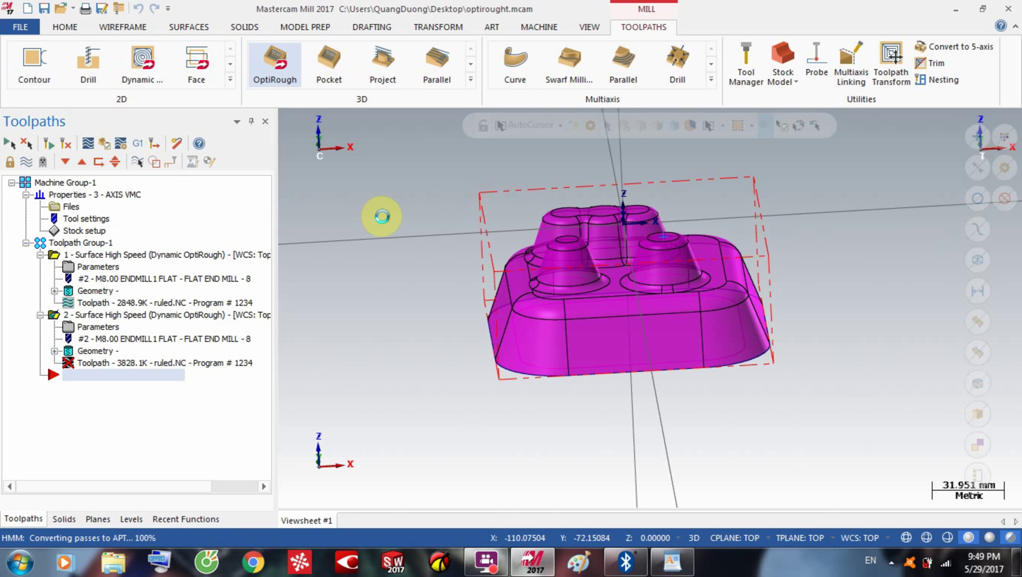
key(alt+t)
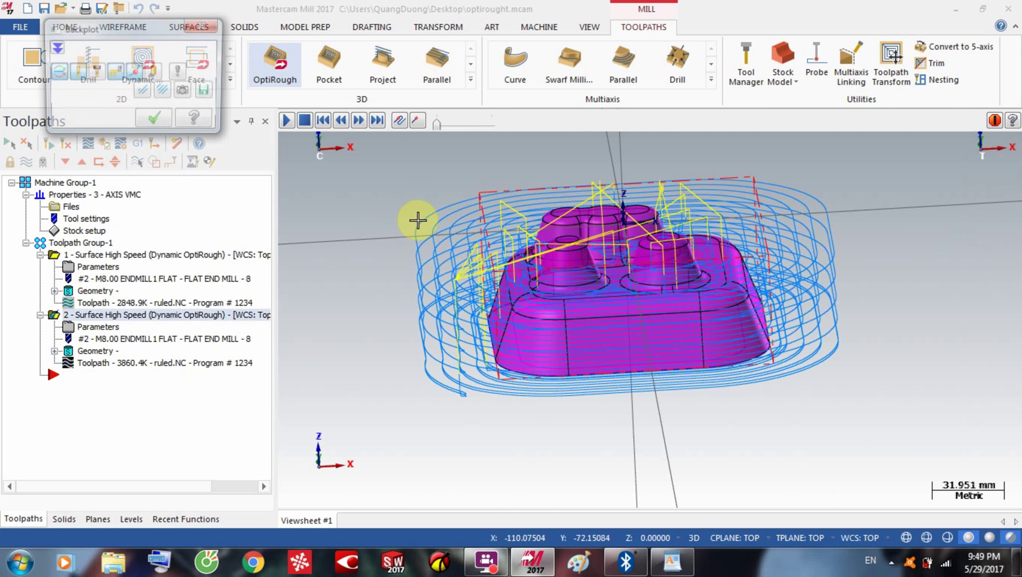
click(165, 120)
middle_drag(520, 218, 558, 312)
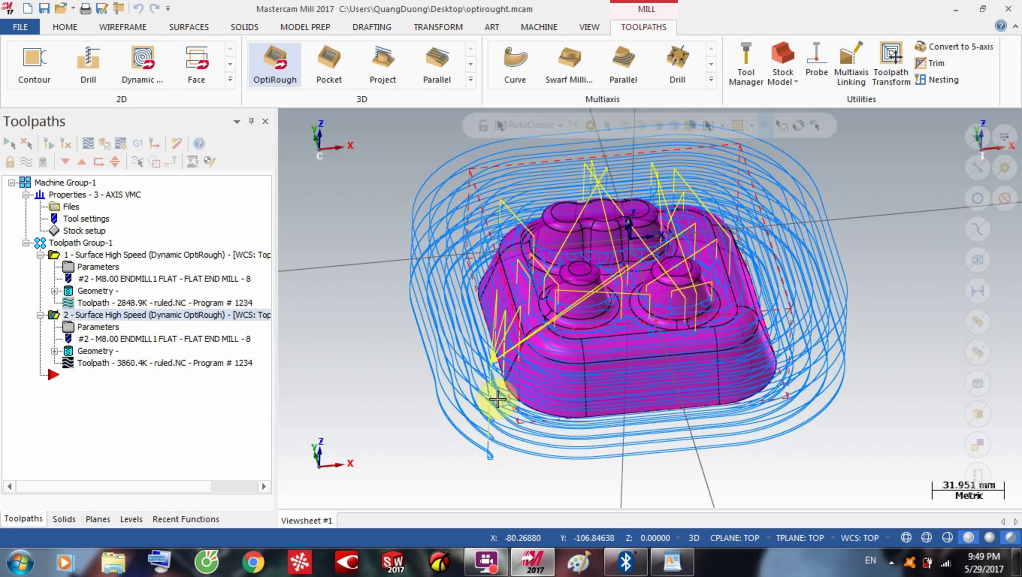
Step: Set the second operation's gap size retract to Never, review its stepover and stepdown values, and accept the parameters
click(70, 327)
click(557, 223)
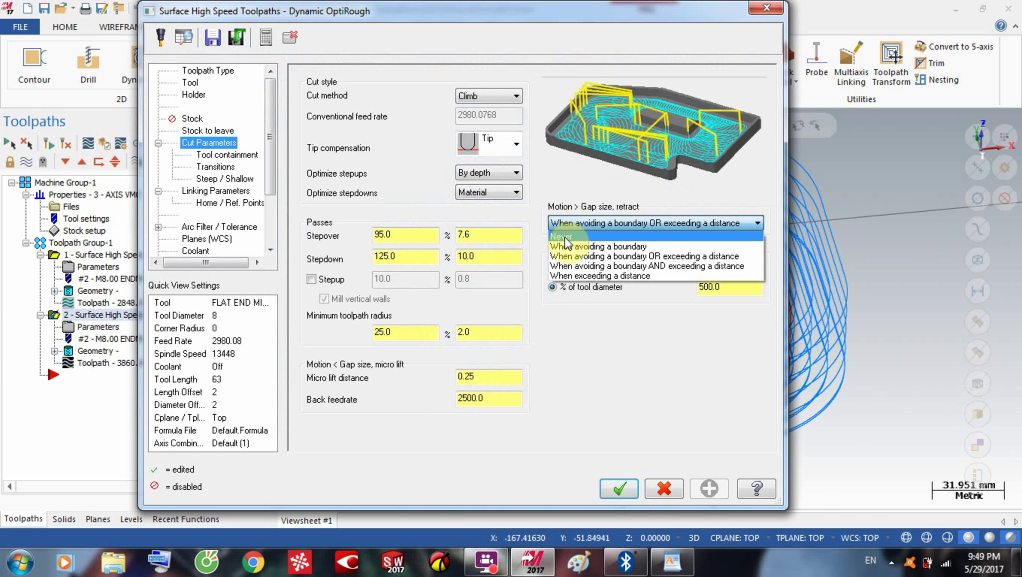
click(563, 237)
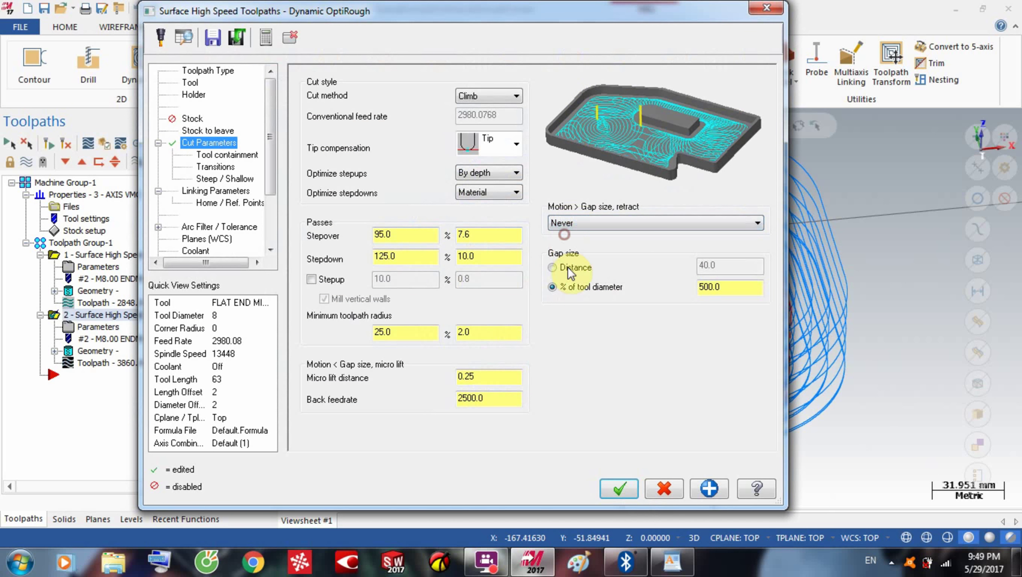
click(216, 156)
click(208, 143)
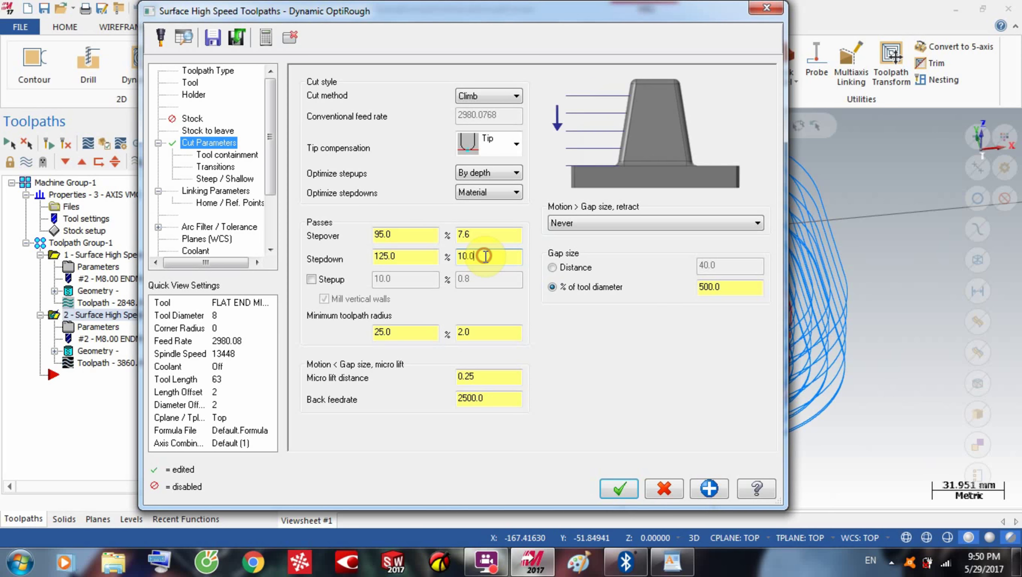
click(428, 237)
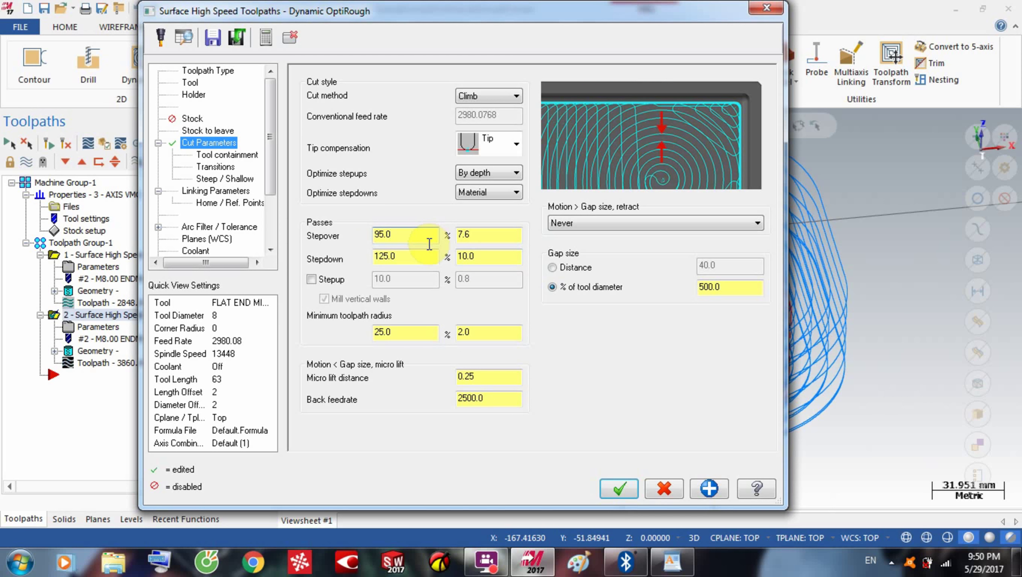
click(422, 255)
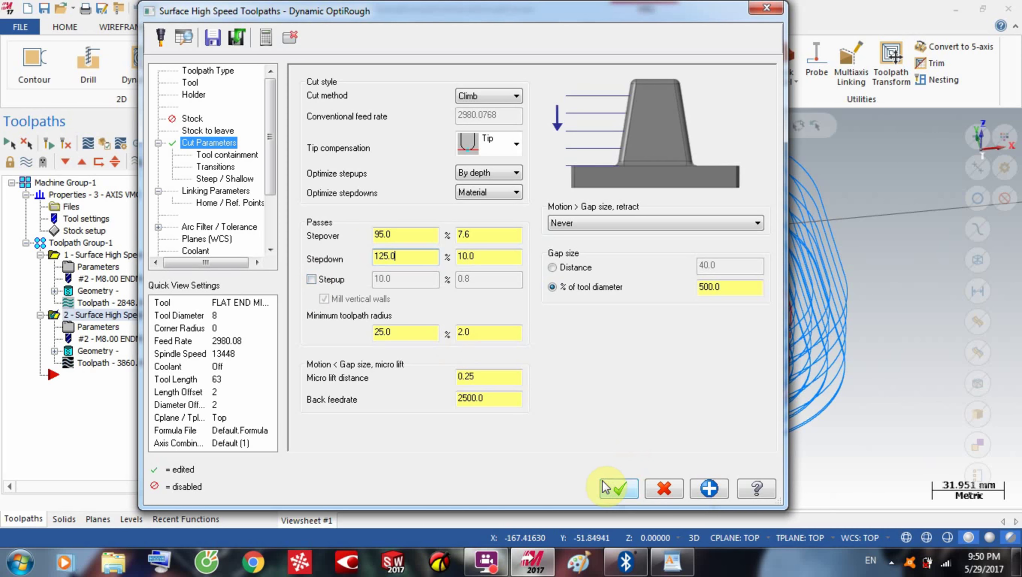
click(616, 488)
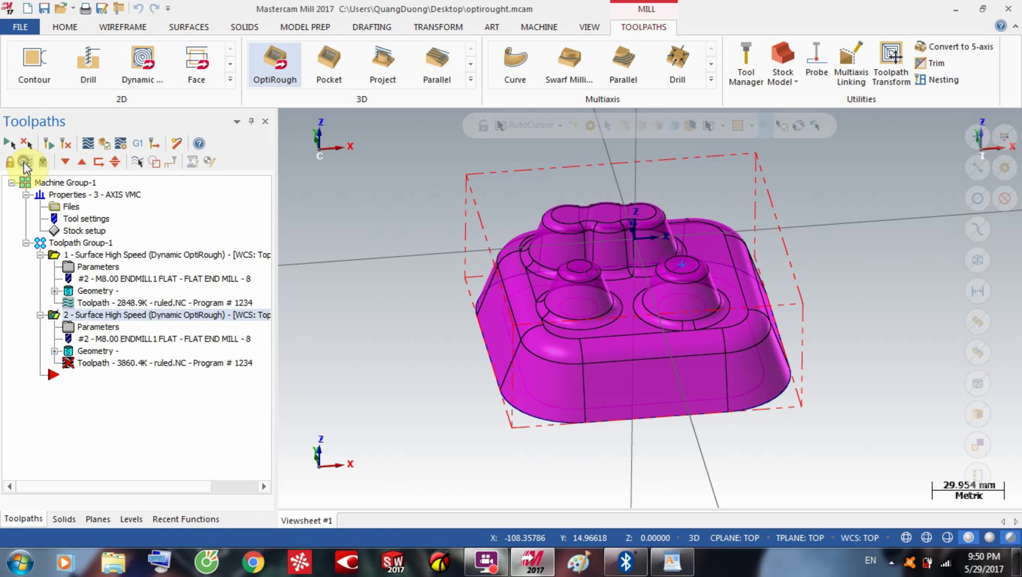
Step: Regenerate the unlocked second OptiRough operation and close its backplot
click(90, 146)
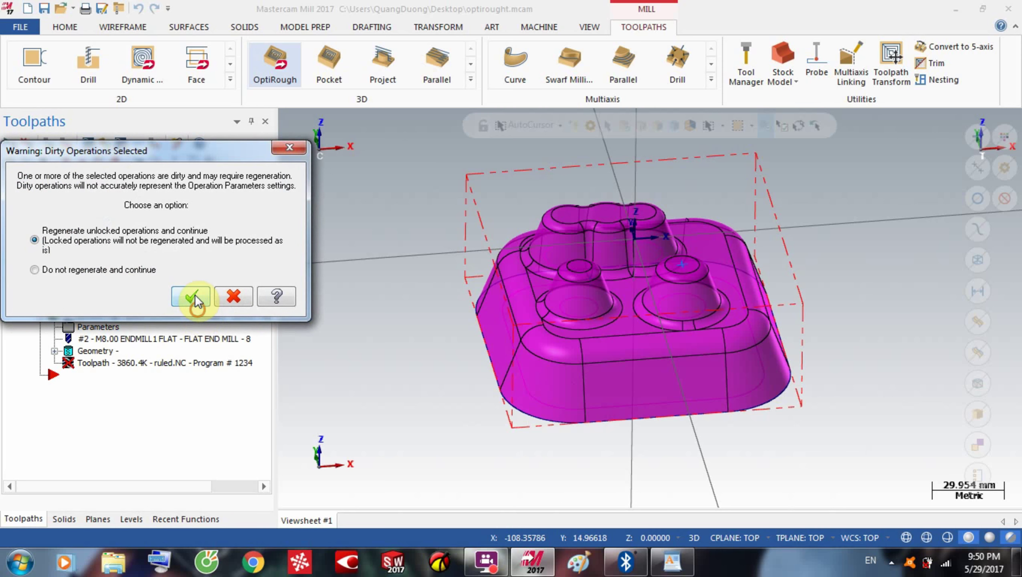
click(192, 297)
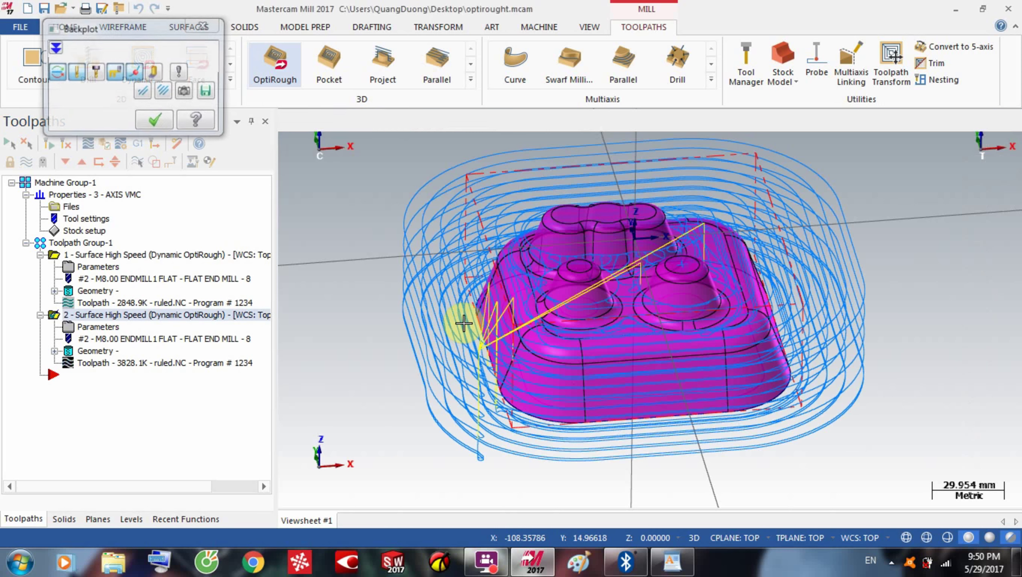
key(alt+t)
scroll(396, 295, up, 3)
scroll(424, 277, down, 2)
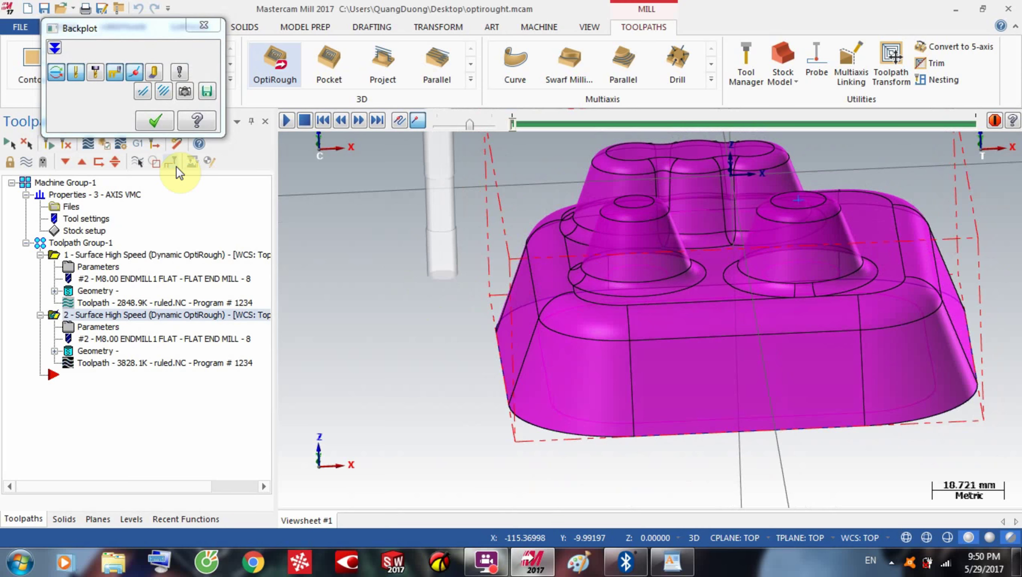
click(155, 120)
Step: Examine the toolpath's depth levels against the part in the front view
middle_drag(529, 268, 598, 276)
right_click(330, 291)
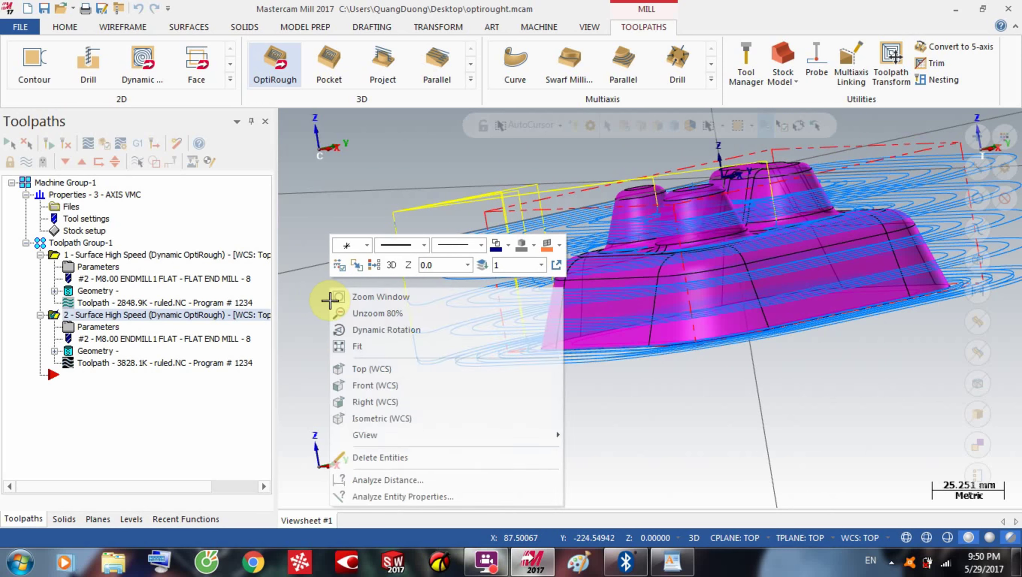
click(380, 386)
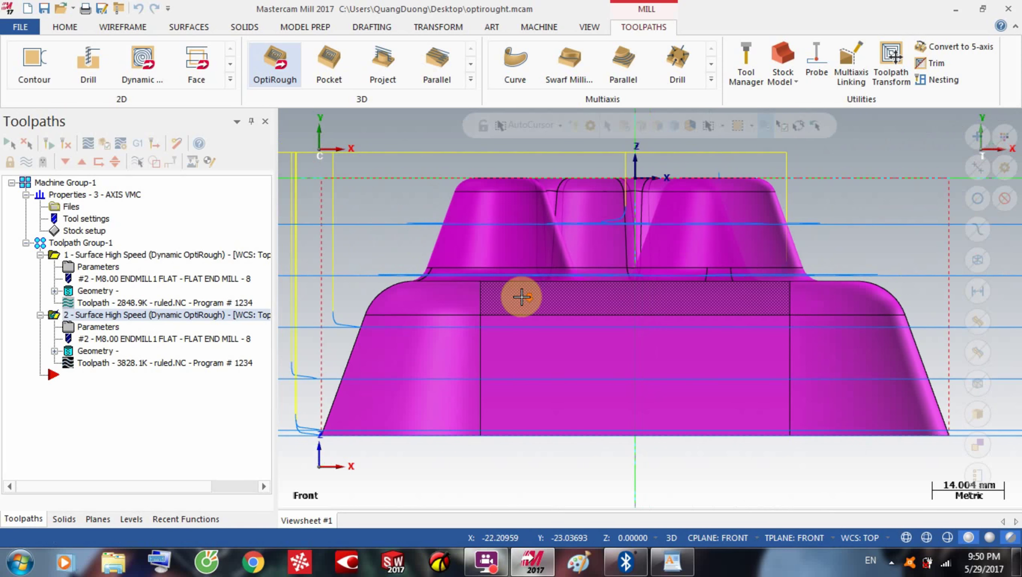
scroll(481, 245, down, 1)
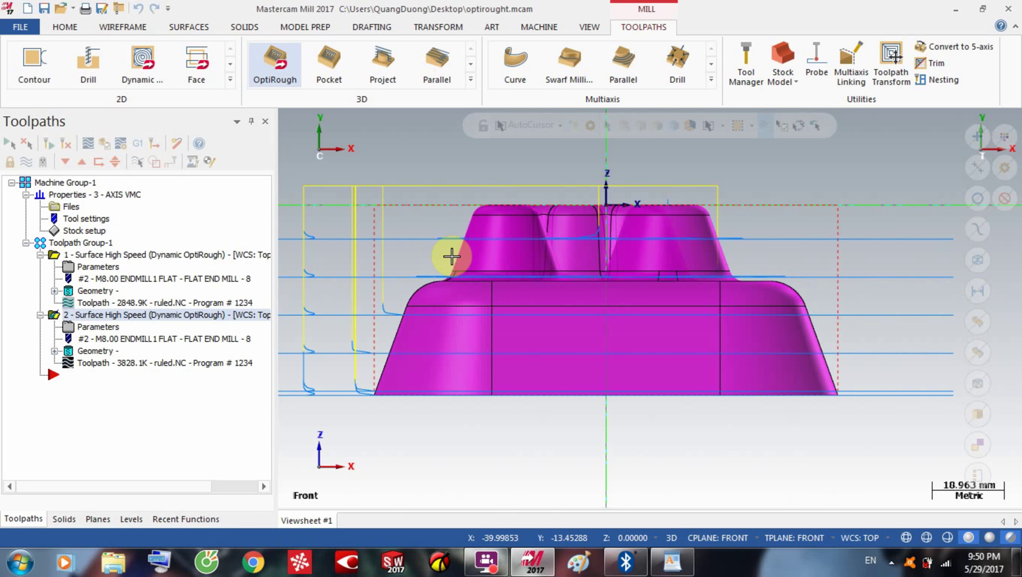
Step: Verify the second OptiRough operation and switch to the Mastercam Simulator window
click(102, 137)
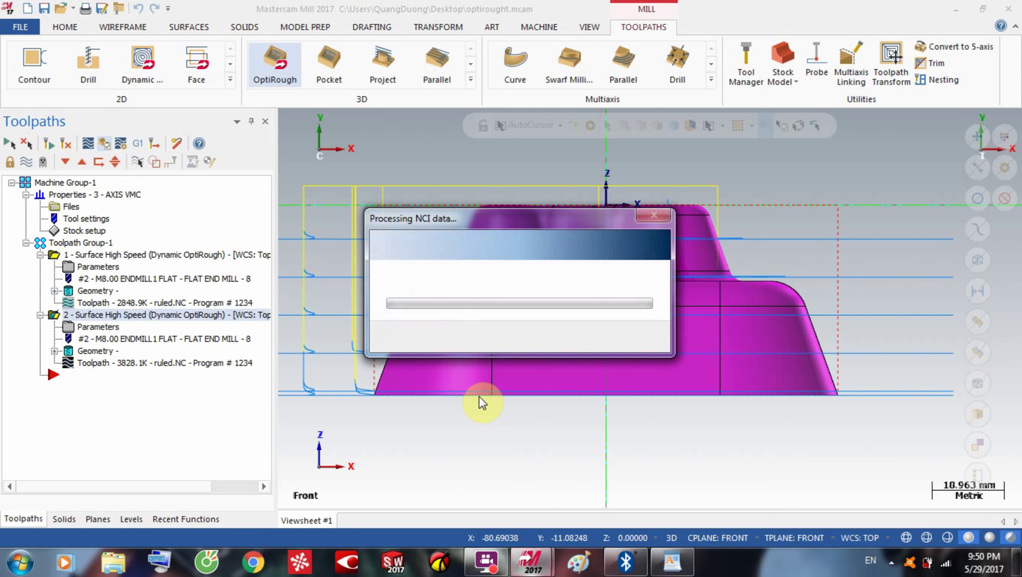
click(435, 362)
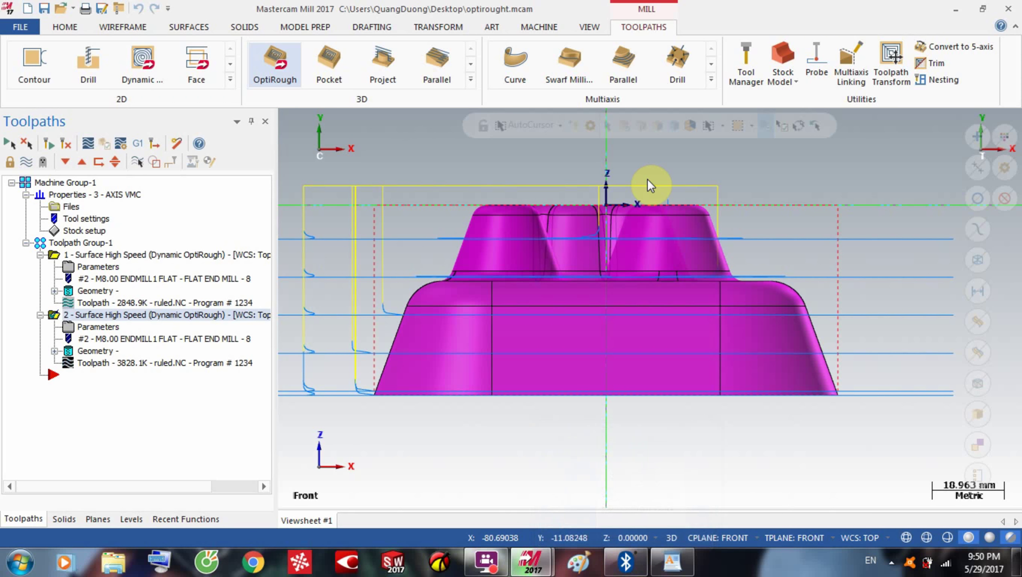
scroll(650, 184, down, 3)
scroll(637, 323, down, 1)
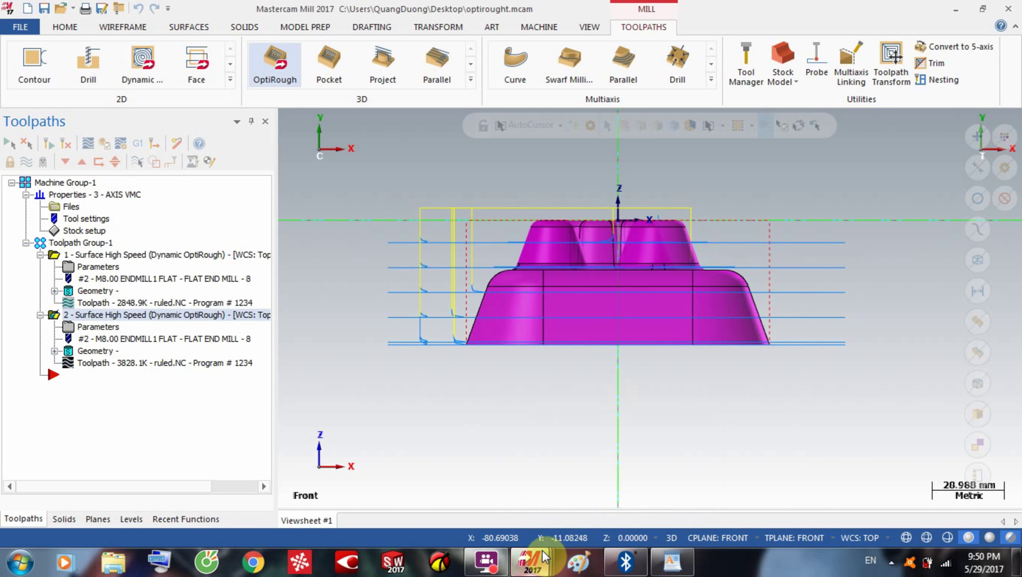
mouse_move(544, 560)
mouse_move(643, 482)
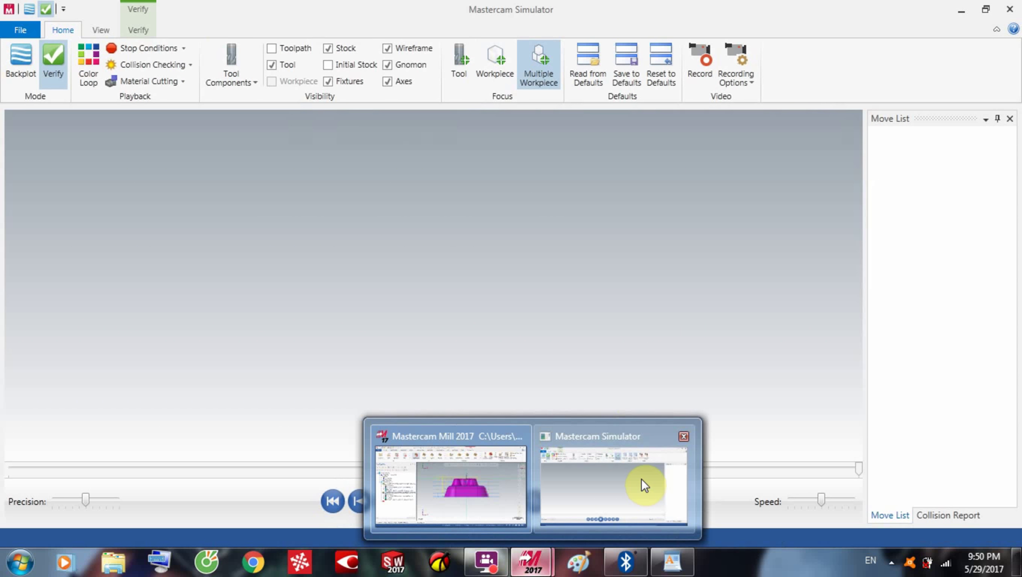
click(638, 481)
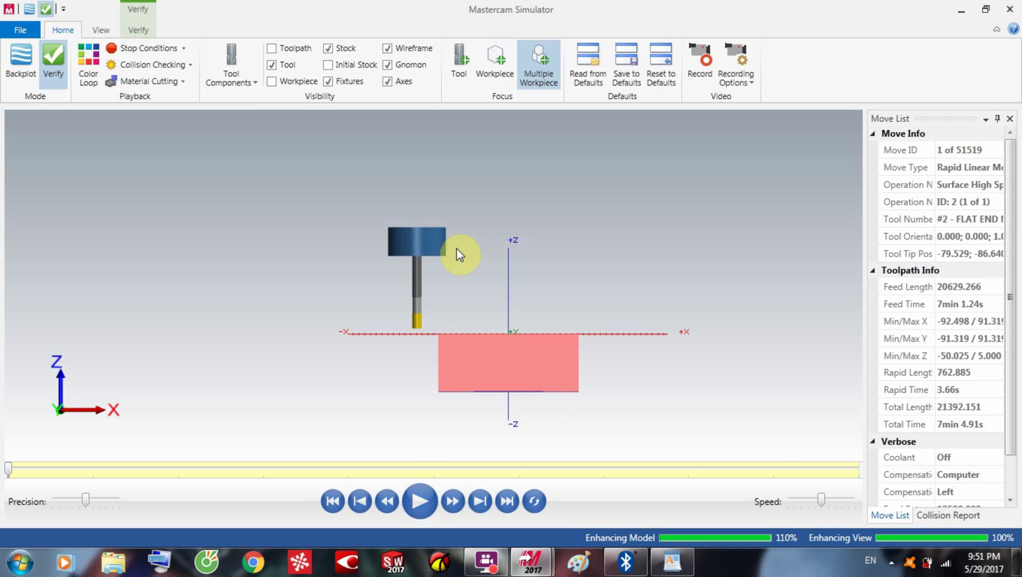
Step: Play the verification in isometric view with the simulation speed at maximum
right_click(467, 257)
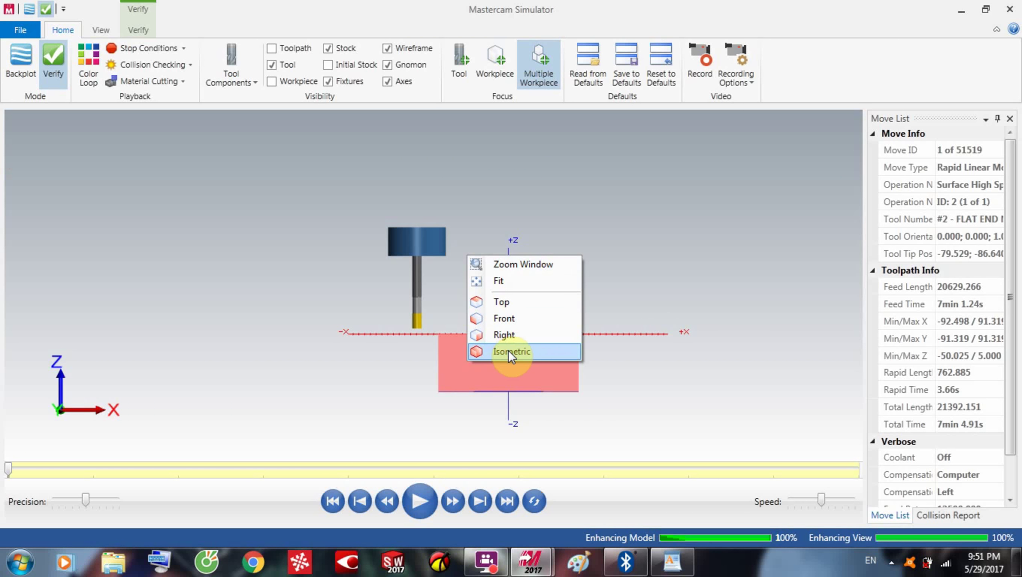
click(508, 351)
click(411, 506)
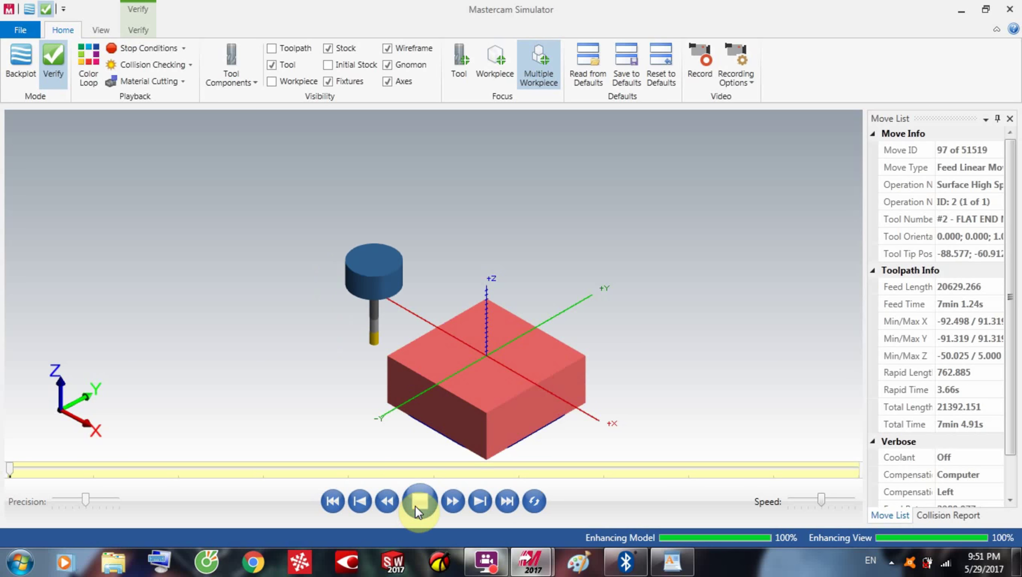
drag(822, 500, 855, 500)
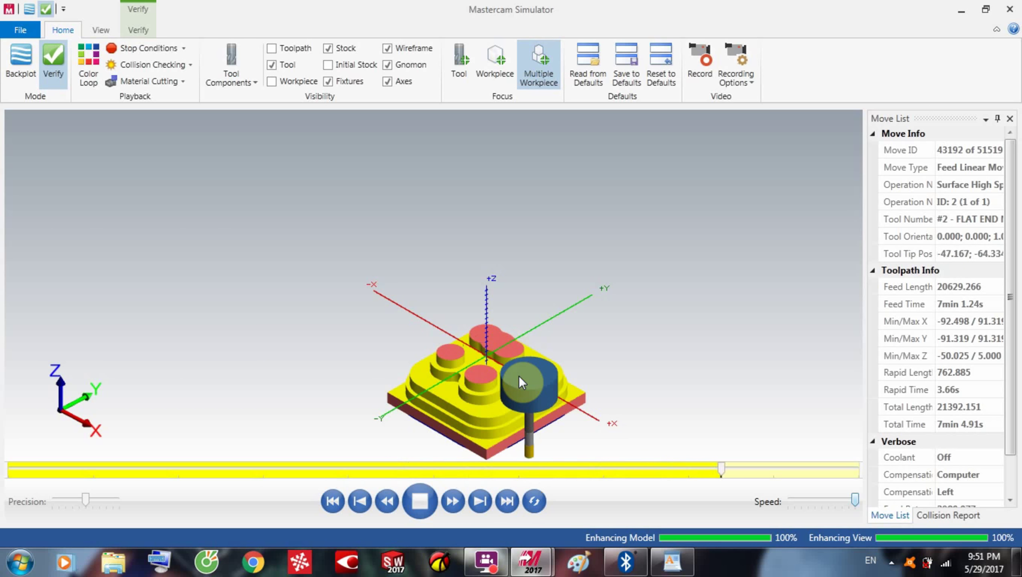
Step: Inspect the stepped stock left around the bosses and walls, and close the simulator
scroll(519, 377, up, 3)
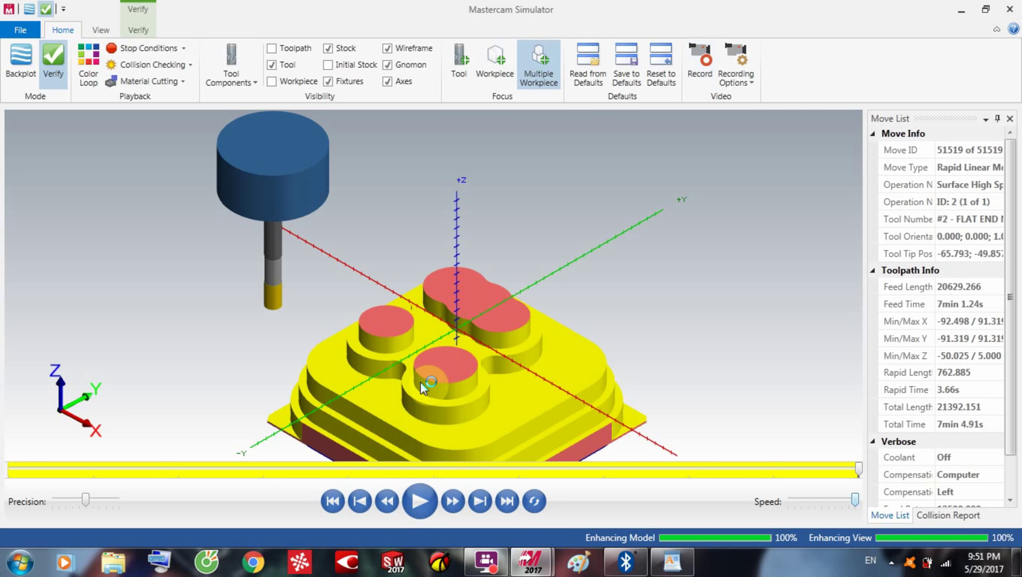
scroll(554, 297, down, 10)
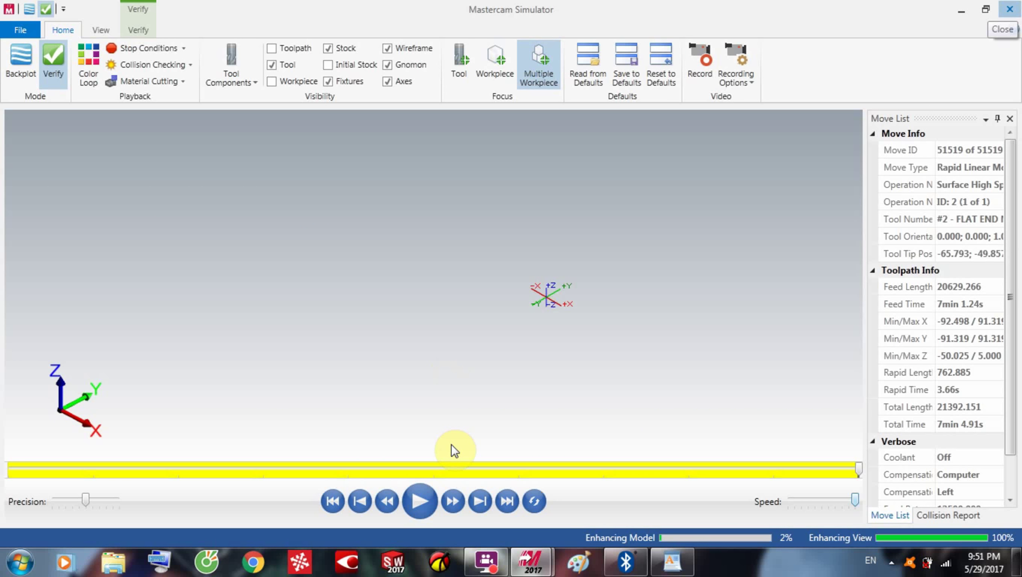
key(alt+F4)
scroll(751, 335, up, 10)
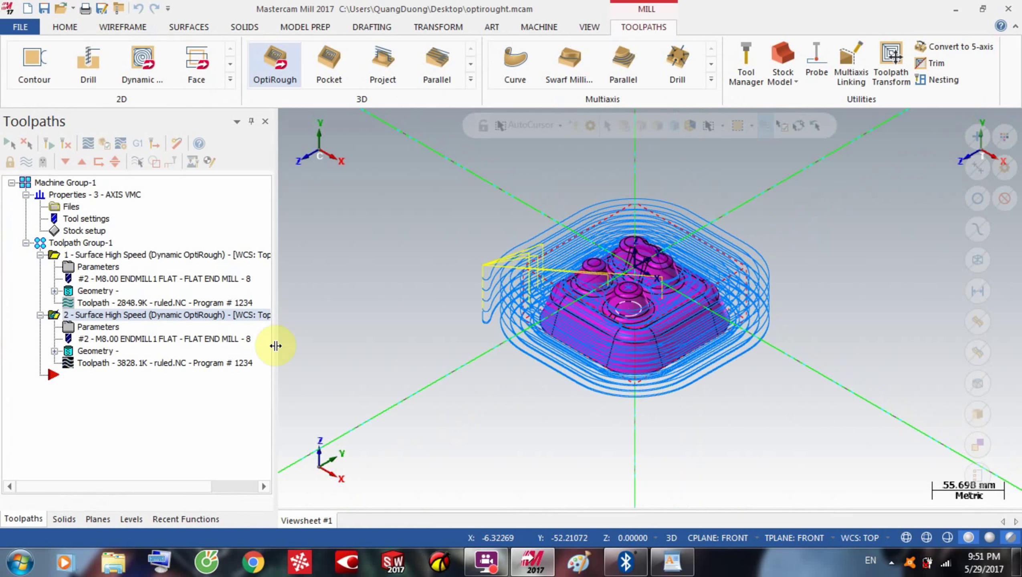
click(102, 270)
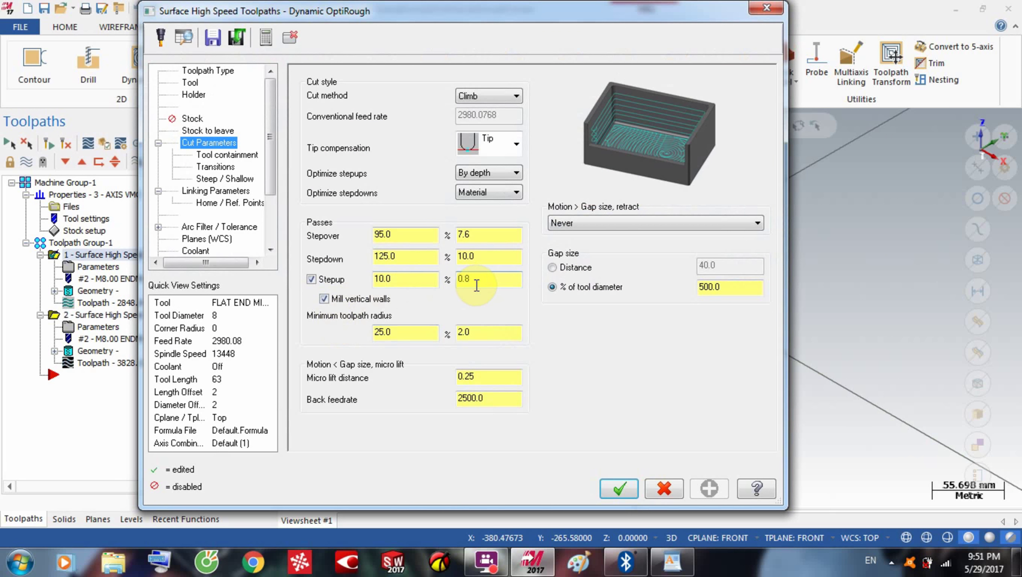
double_click(476, 283)
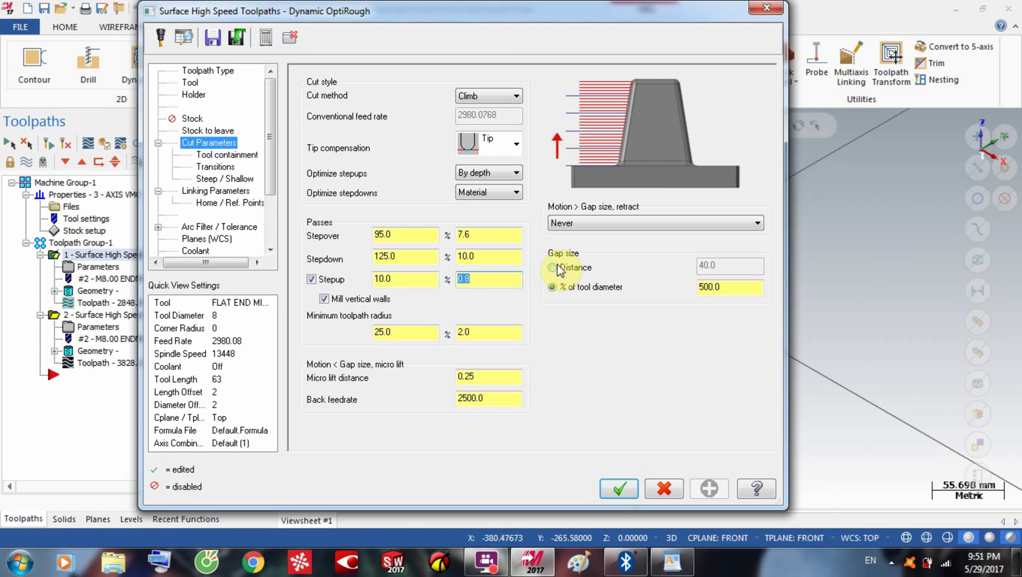
text(1)
click(767, 11)
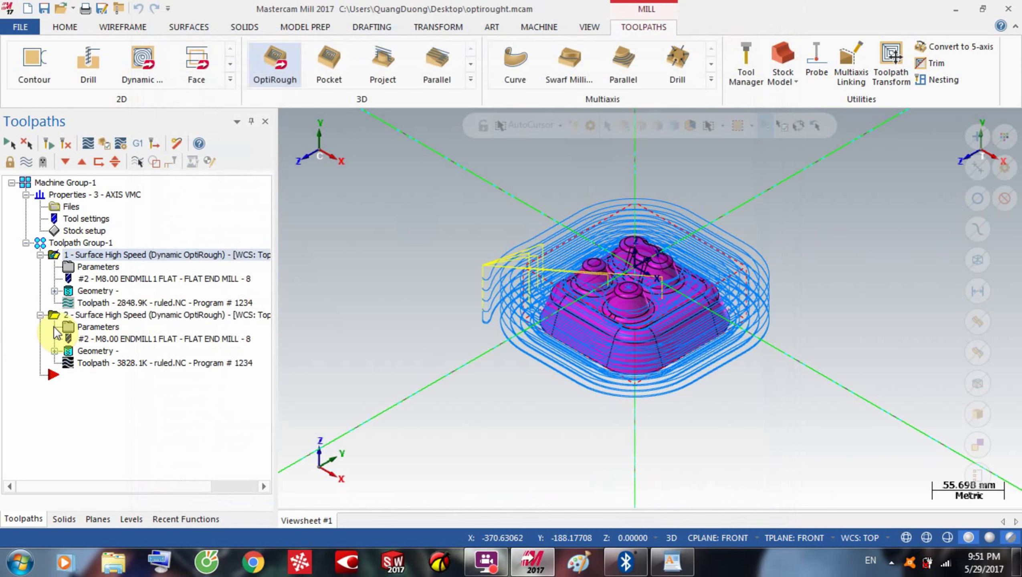
Step: Enable step-ups in the second OptiRough operation's cut parameters and set the step-up to 1 mm
click(93, 327)
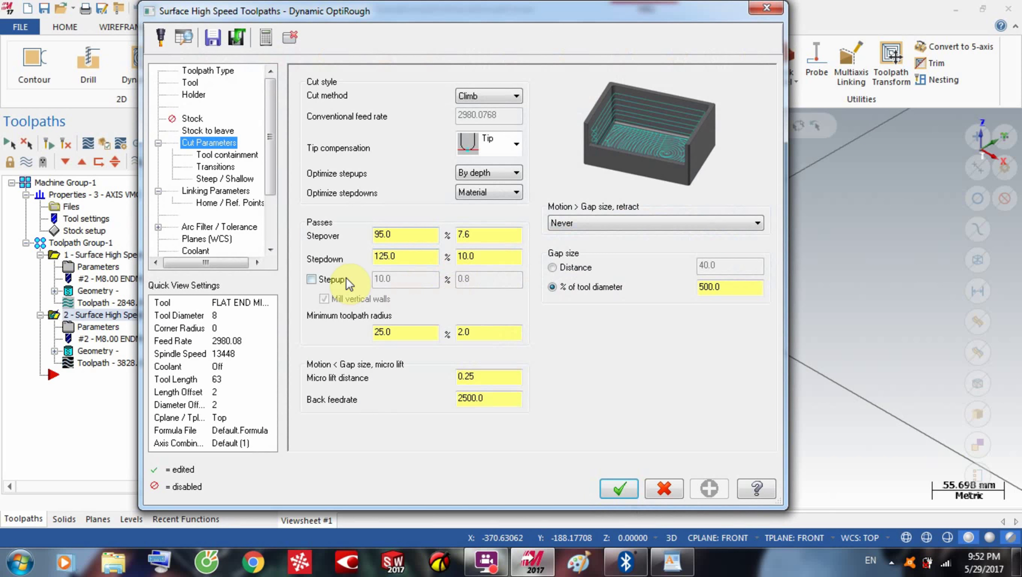
click(311, 279)
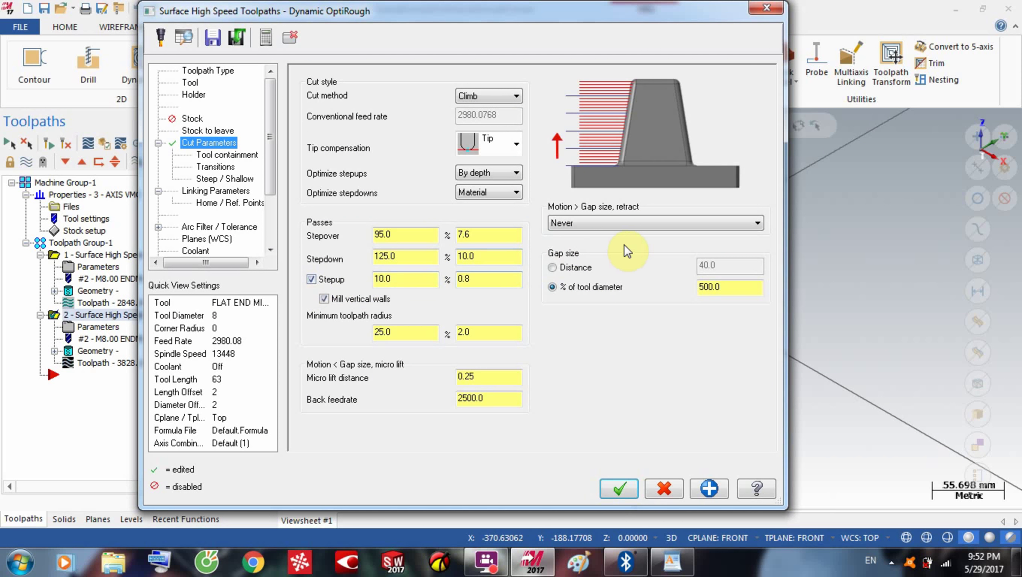
double_click(480, 278)
text(1)
key(Return)
click(593, 154)
click(620, 489)
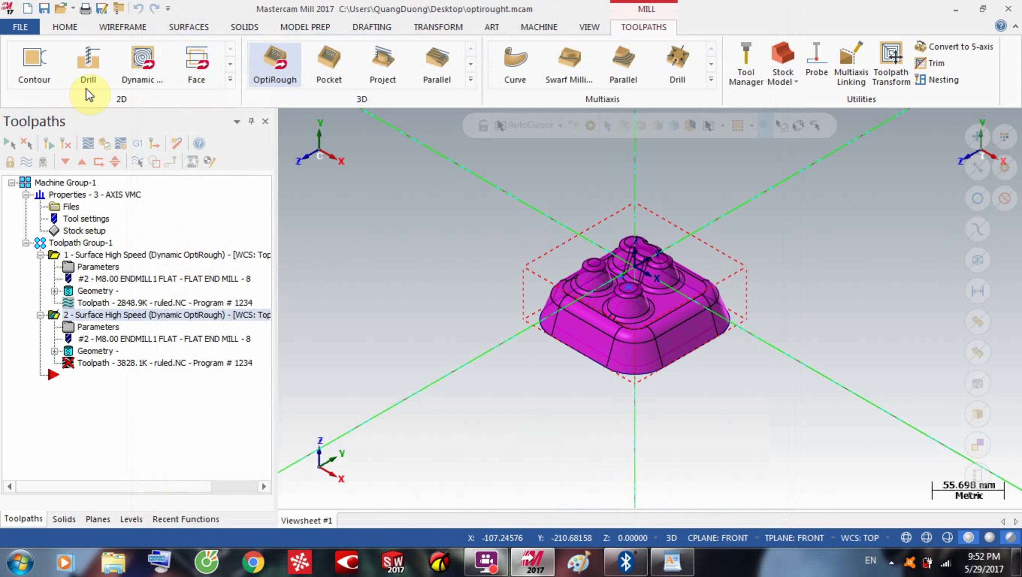
Step: Start a backplot of the second operation with regeneration of its outdated toolpath, and close the backplot
click(89, 144)
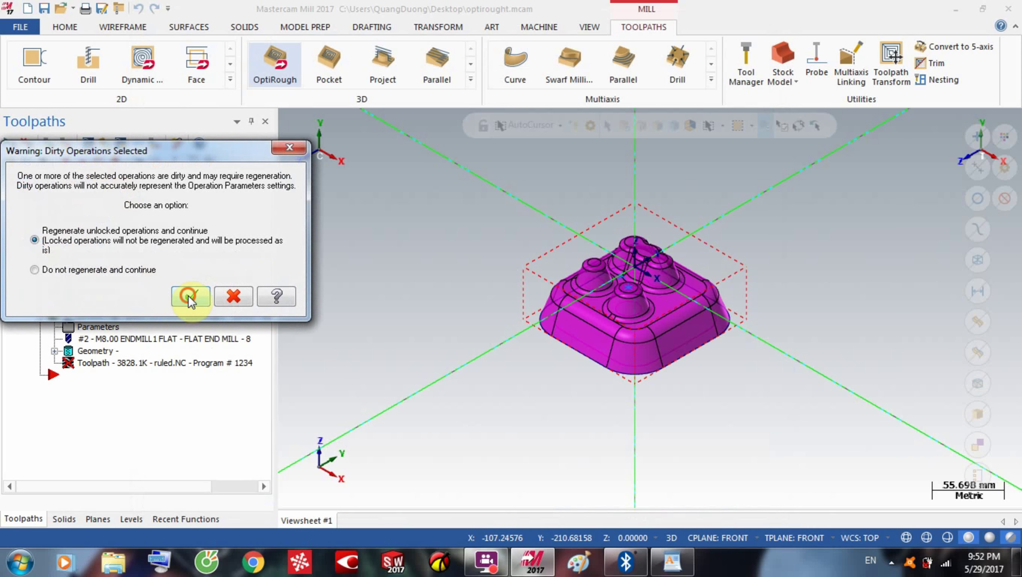
click(187, 295)
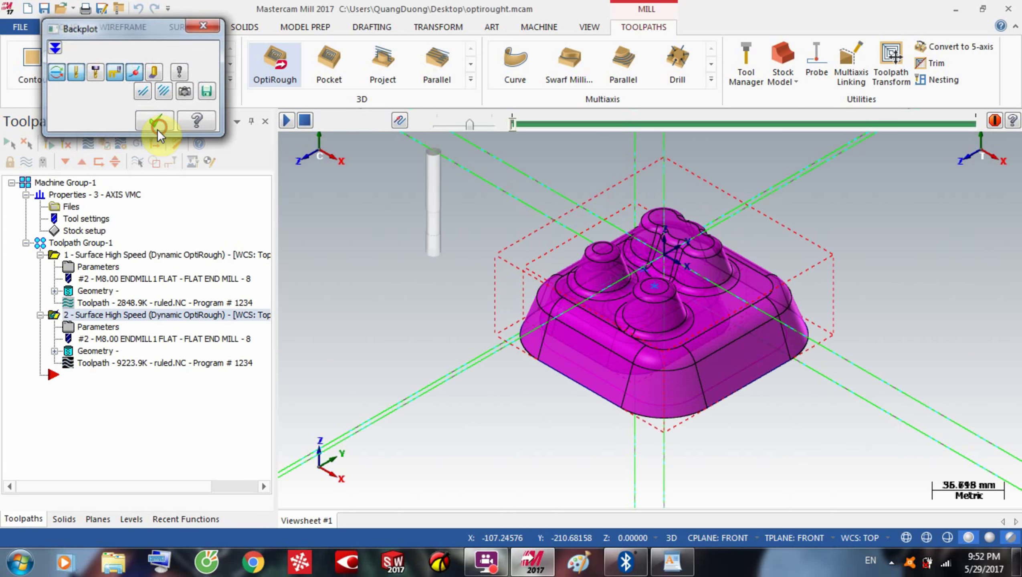
click(156, 124)
Step: Examine the regenerated toolpath's step-down and step-up levels against the part in the front view and from angled views
scroll(597, 297, up, 1)
scroll(598, 297, up, 1)
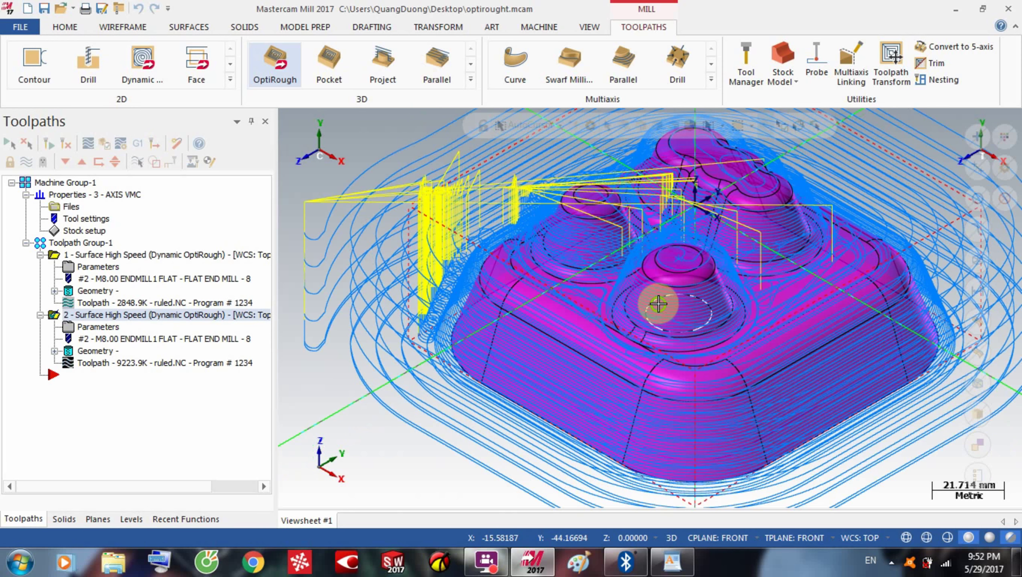
middle_drag(661, 304, 567, 265)
right_click(567, 265)
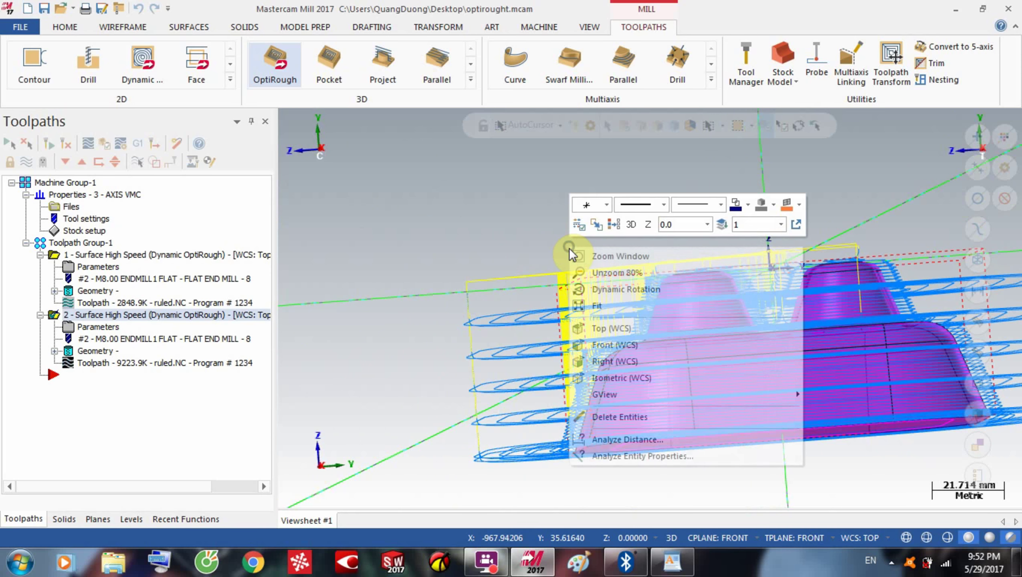
click(617, 342)
scroll(526, 290, down, 1)
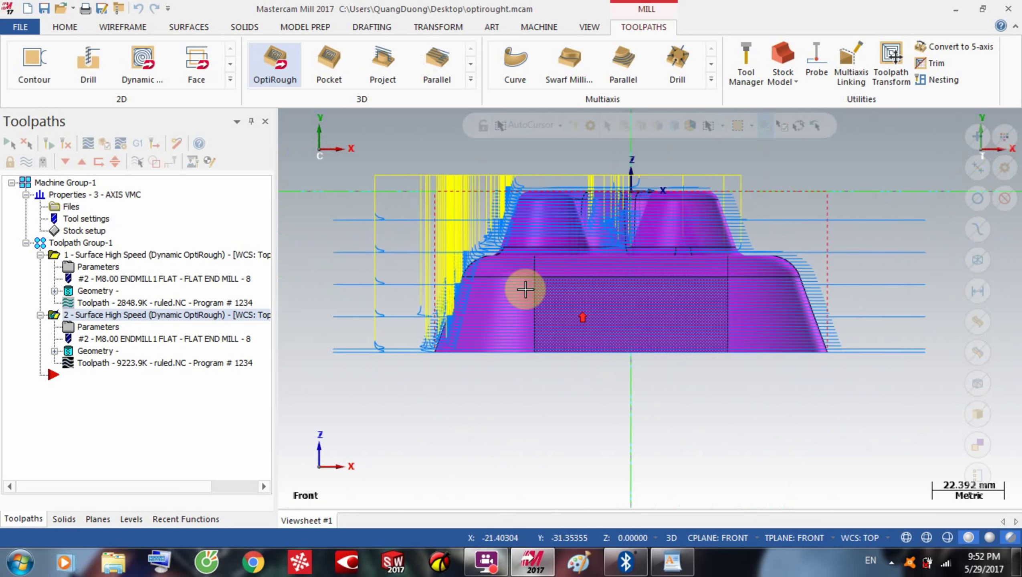
scroll(516, 246, up, 1)
scroll(596, 274, up, 2)
scroll(719, 265, down, 1)
scroll(719, 265, down, 1)
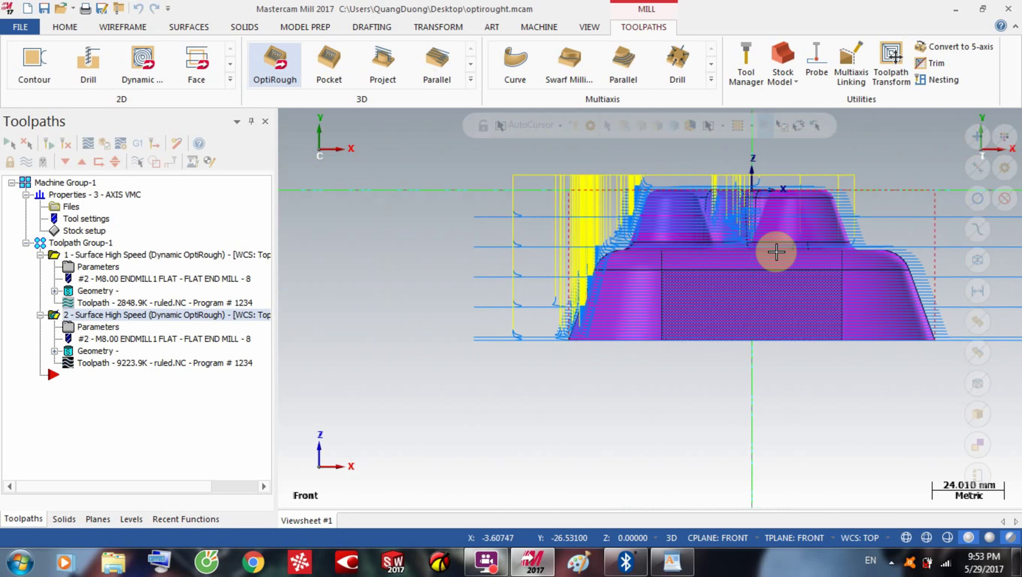
scroll(876, 219, up, 1)
middle_drag(865, 250, 781, 261)
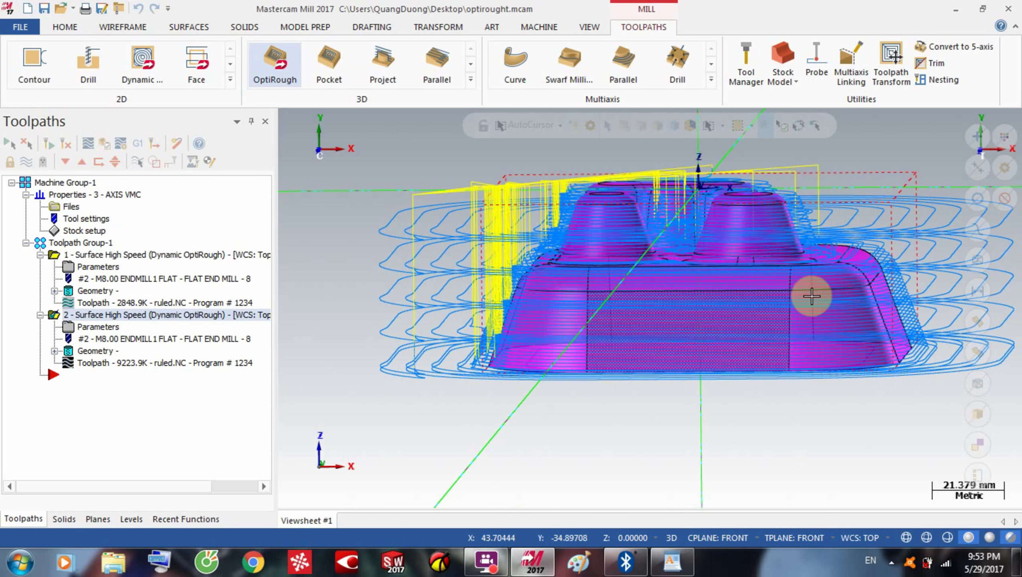
middle_drag(779, 333, 777, 347)
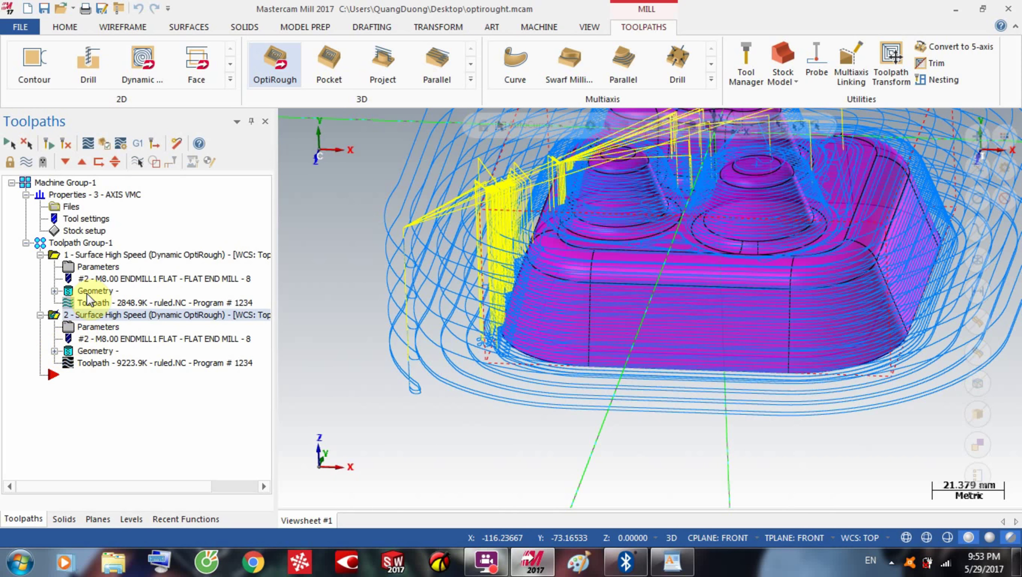
Step: Verify the second OptiRough operation at maximum simulation speed and inspect the remaining stock on the walls and bosses
click(105, 141)
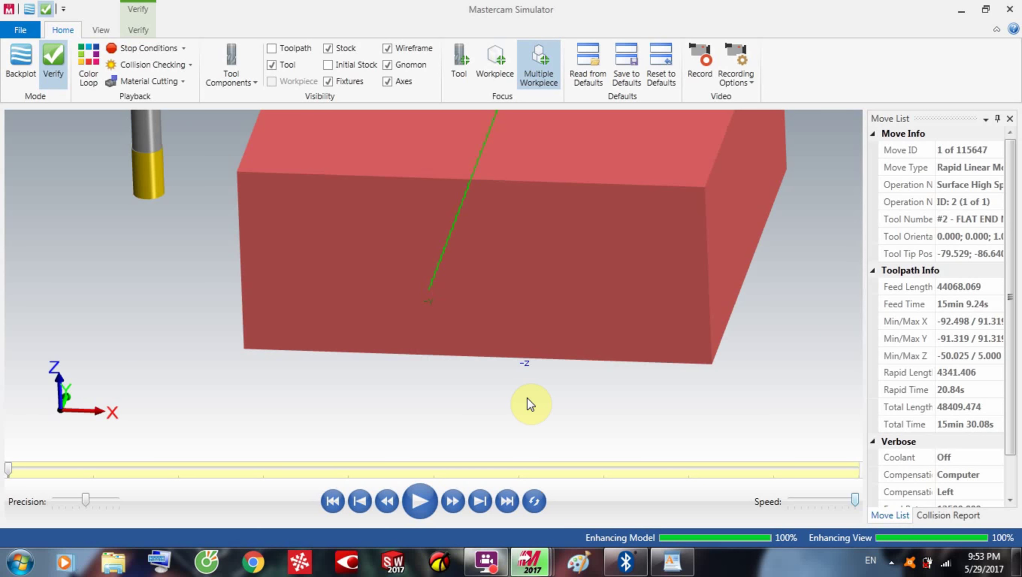
click(418, 503)
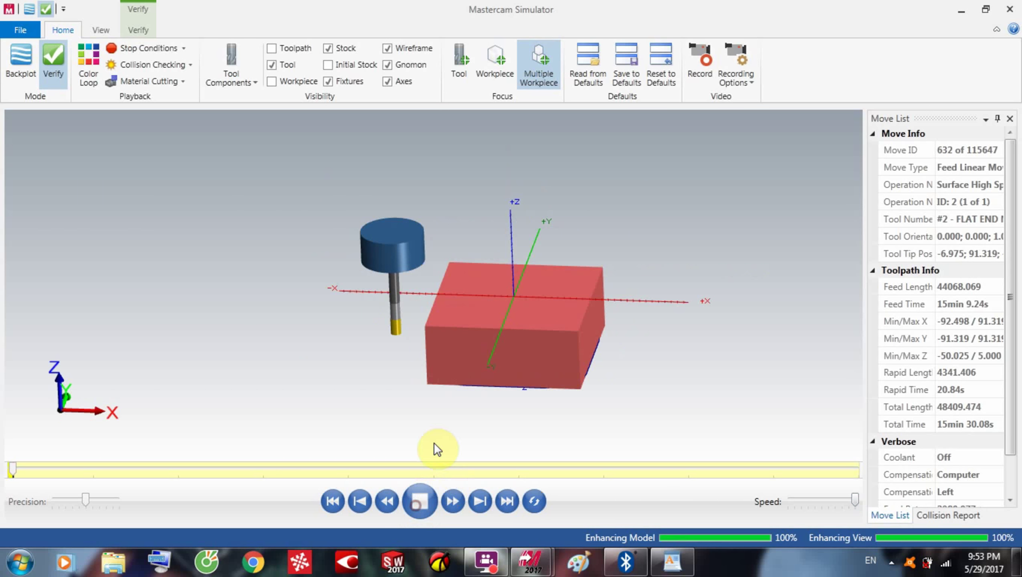
scroll(466, 370, up, 3)
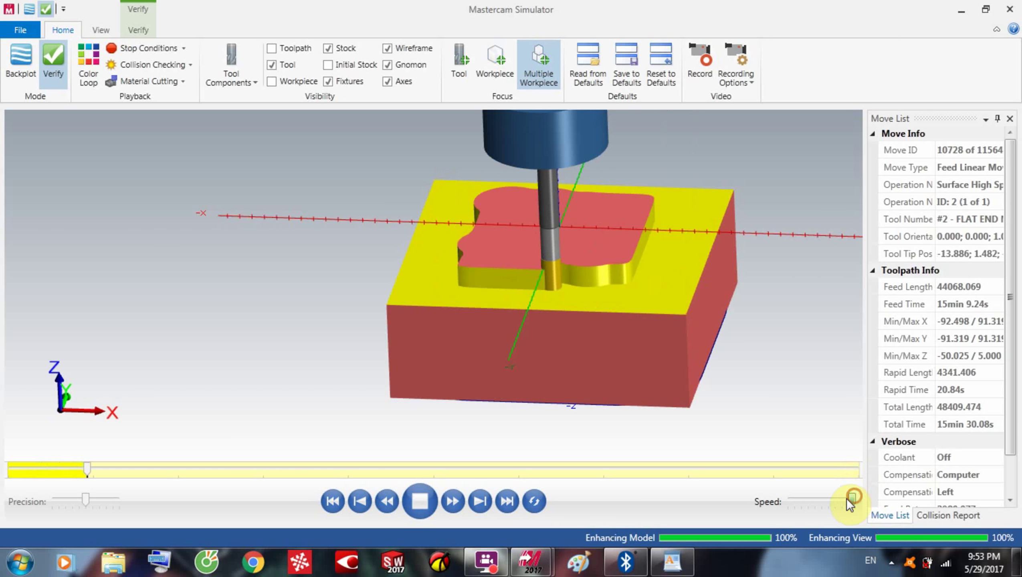
drag(847, 498, 839, 500)
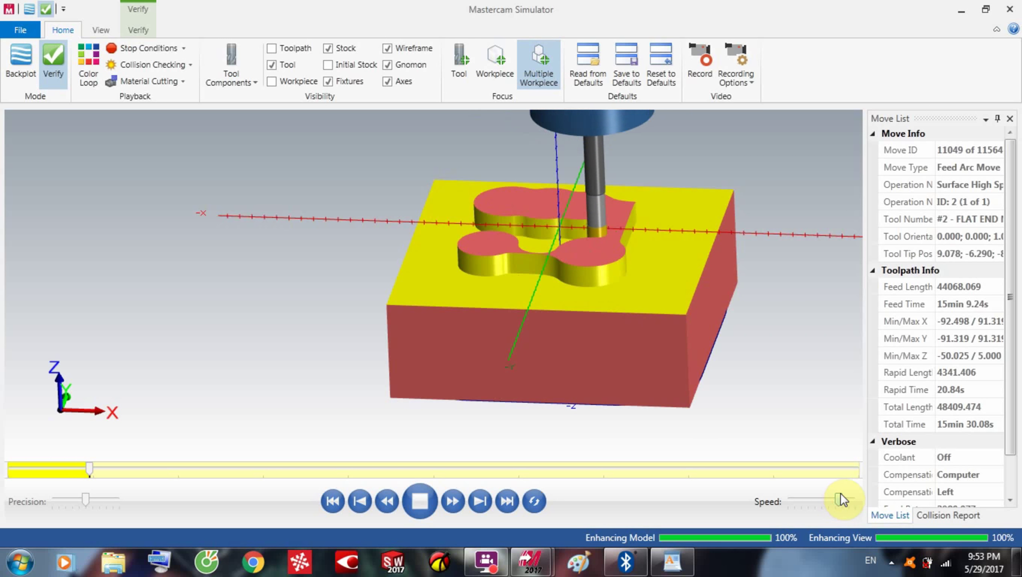
drag(842, 495, 869, 489)
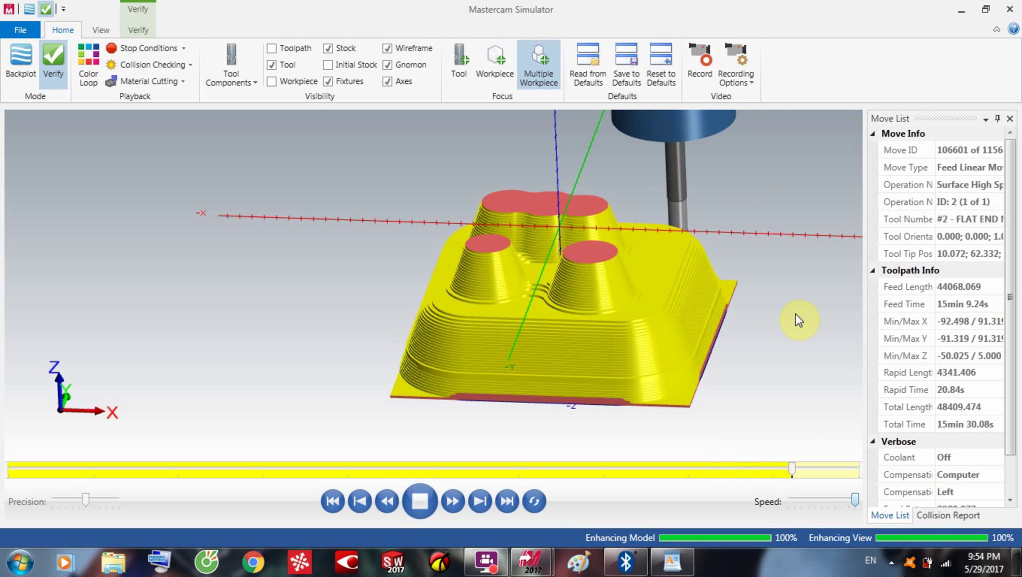
mouse_move(593, 361)
middle_down()
mouse_move(657, 366)
mouse_move(589, 354)
mouse_move(602, 349)
middle_up()
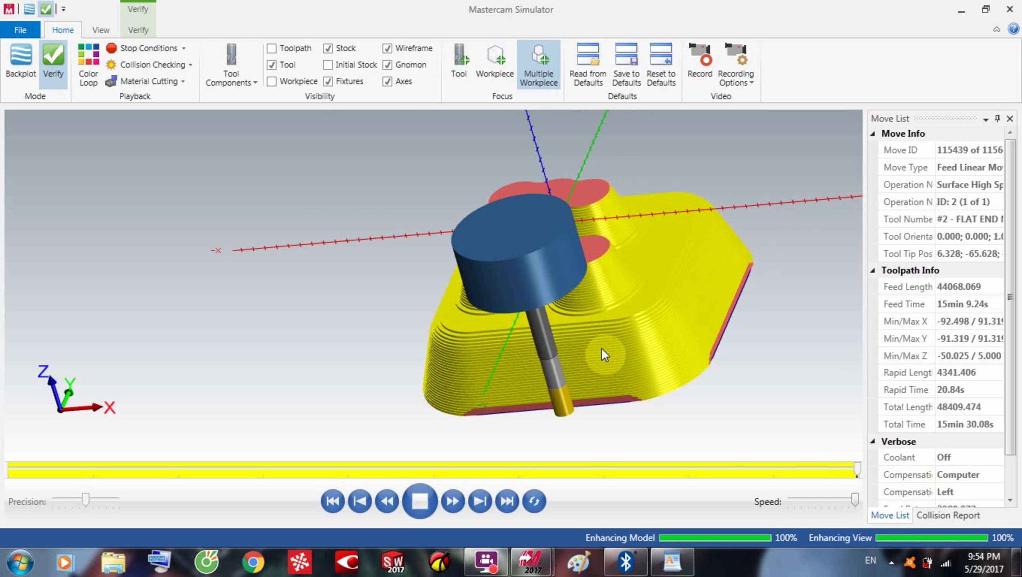
click(1010, 9)
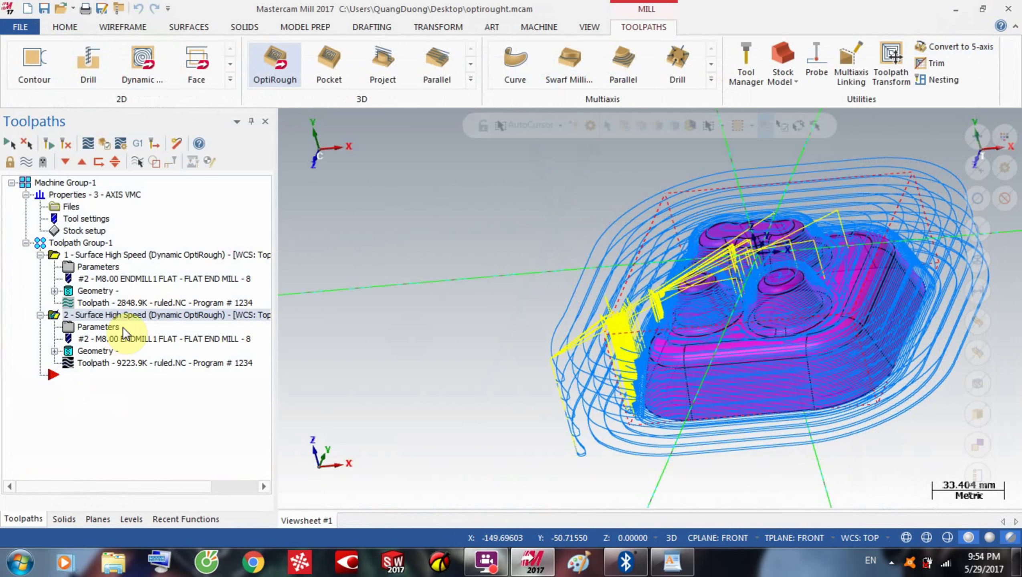
Step: Review the second operation's cut parameters, tool containment and stock-to-leave settings
click(117, 328)
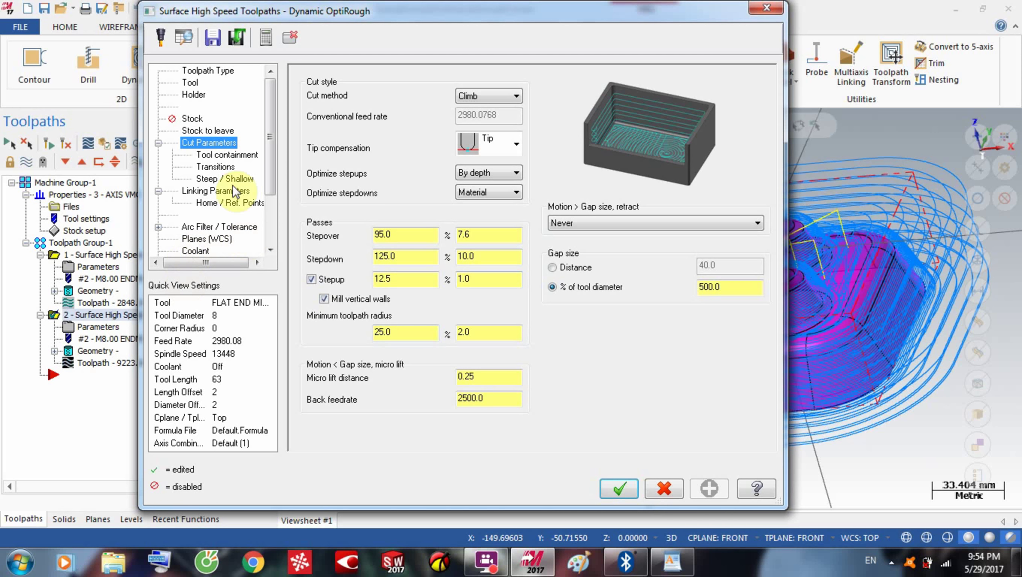
click(223, 156)
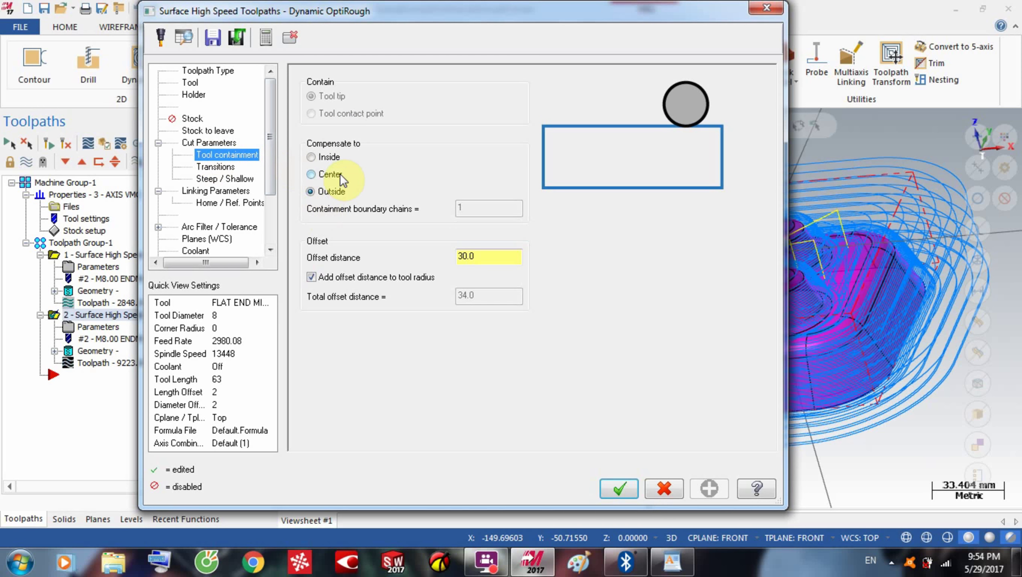
click(219, 144)
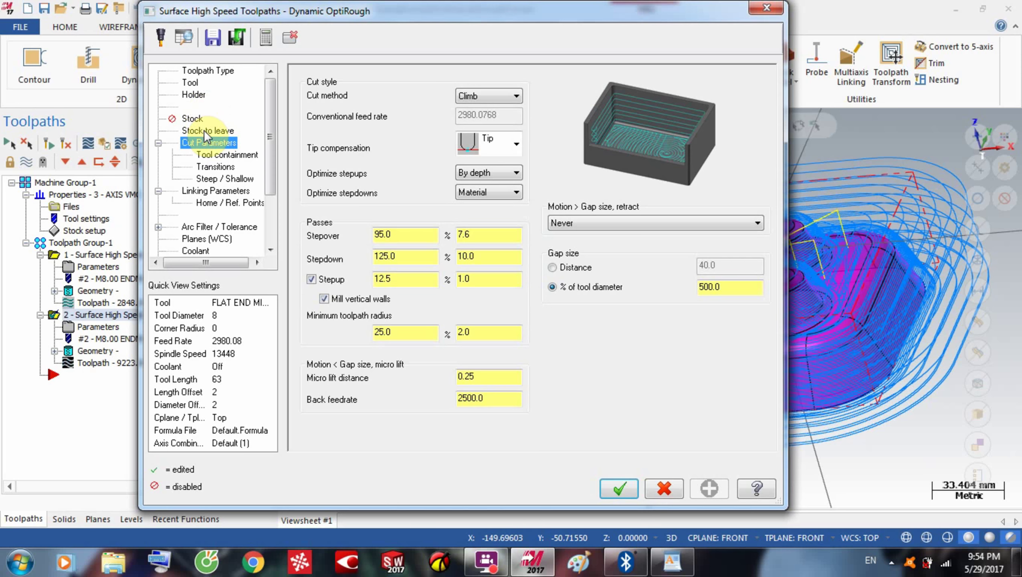
click(202, 129)
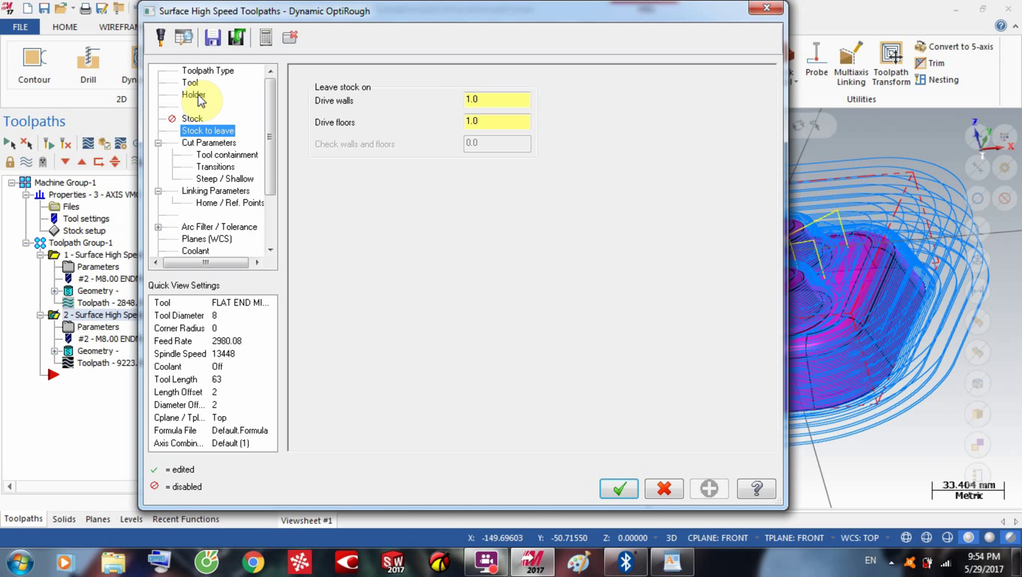
click(200, 118)
click(206, 132)
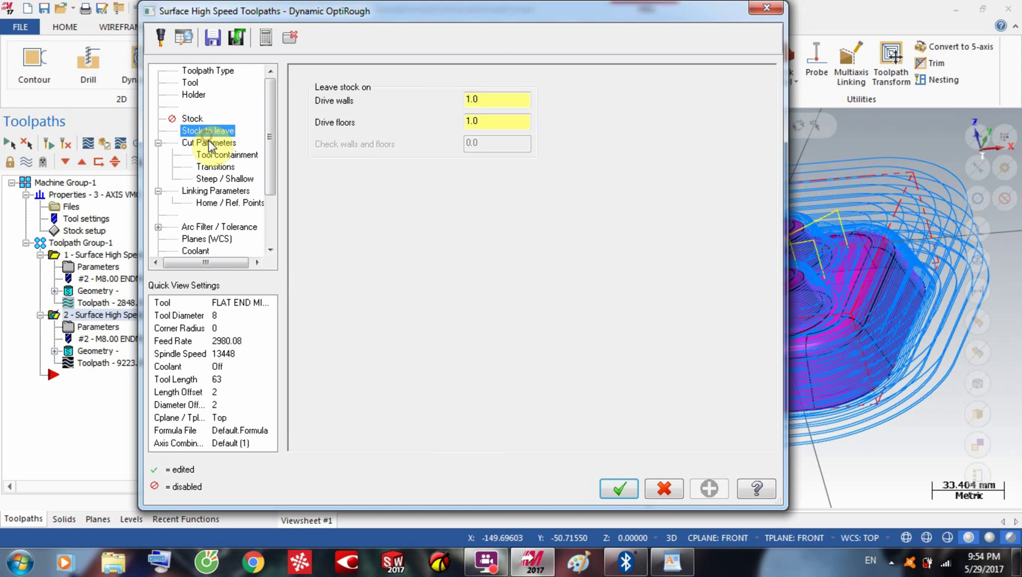
click(210, 142)
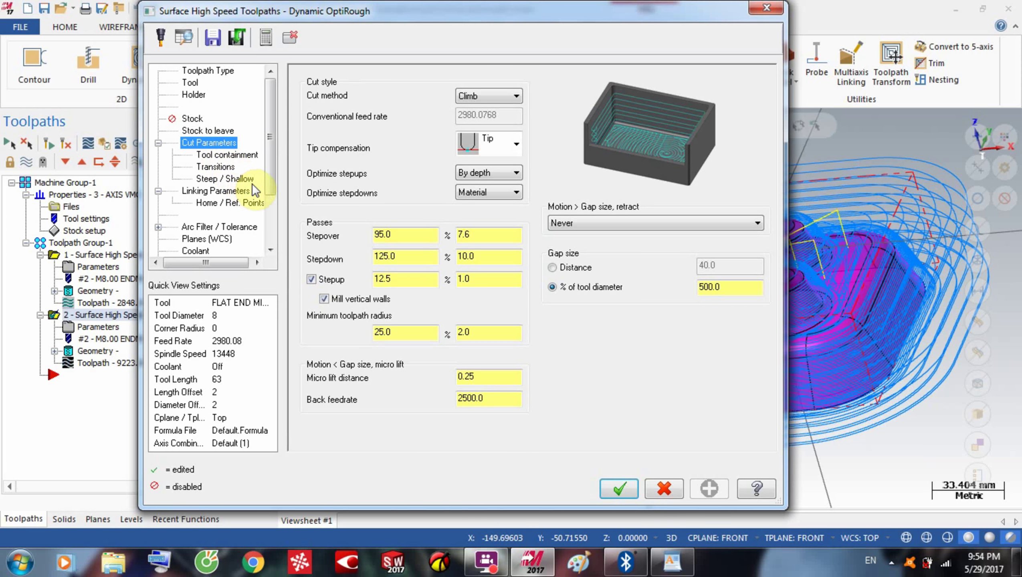
click(222, 156)
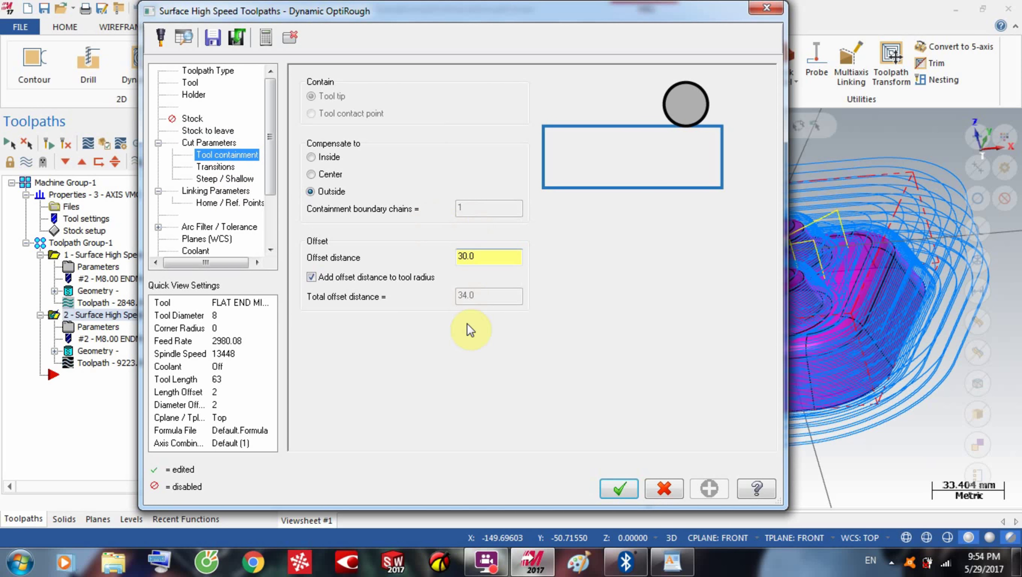
click(622, 491)
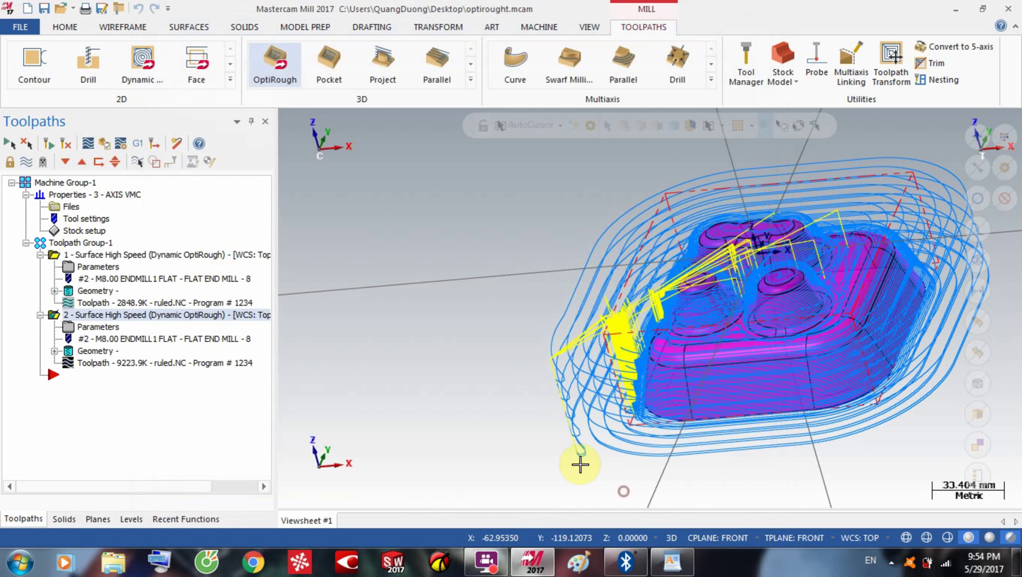
Step: Hide the second operation's toolpath and inspect the bare part and its base boundary
click(85, 146)
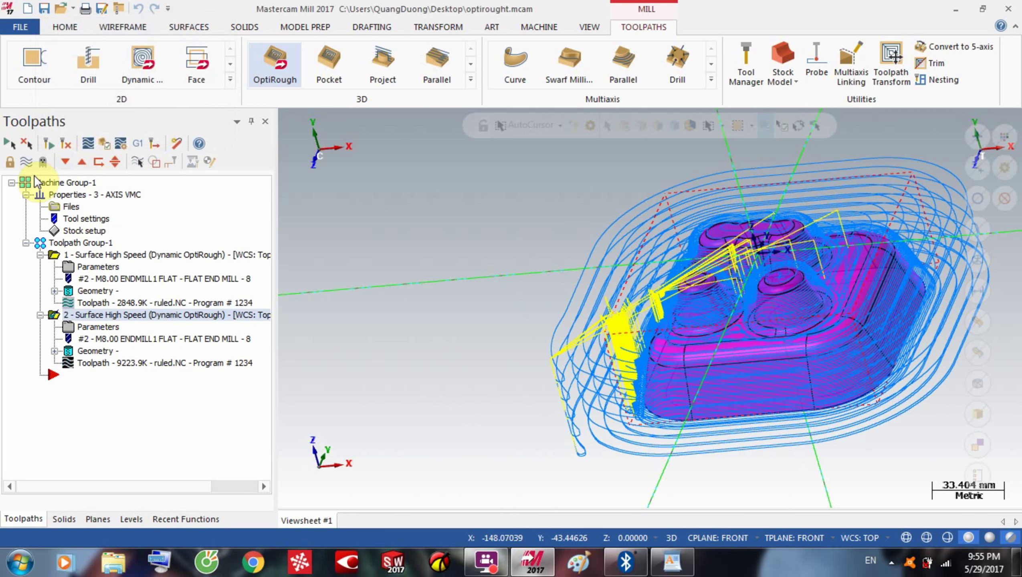
click(26, 164)
scroll(725, 388, up, 2)
middle_drag(726, 389, 867, 330)
scroll(725, 333, down, 3)
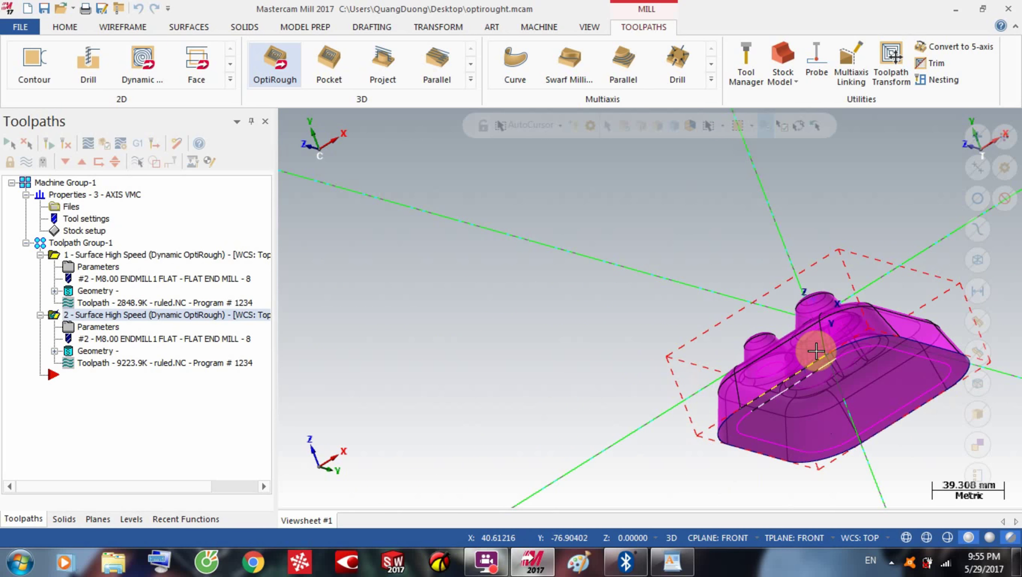
middle_drag(814, 353, 986, 401)
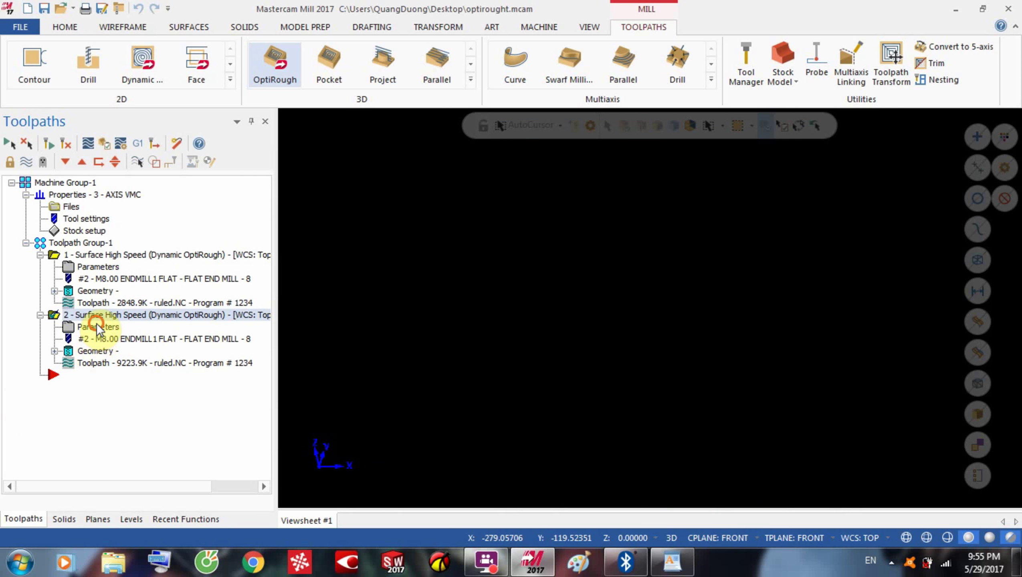
Step: Set the second operation's containment offset distance to 0 and exclude the offset from being added to the tool radius
click(97, 327)
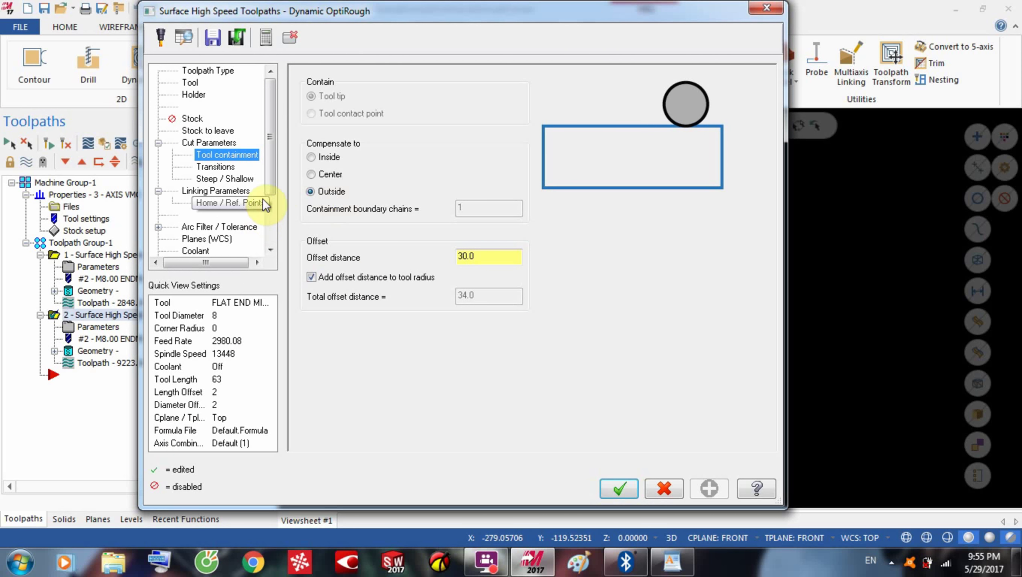
click(480, 258)
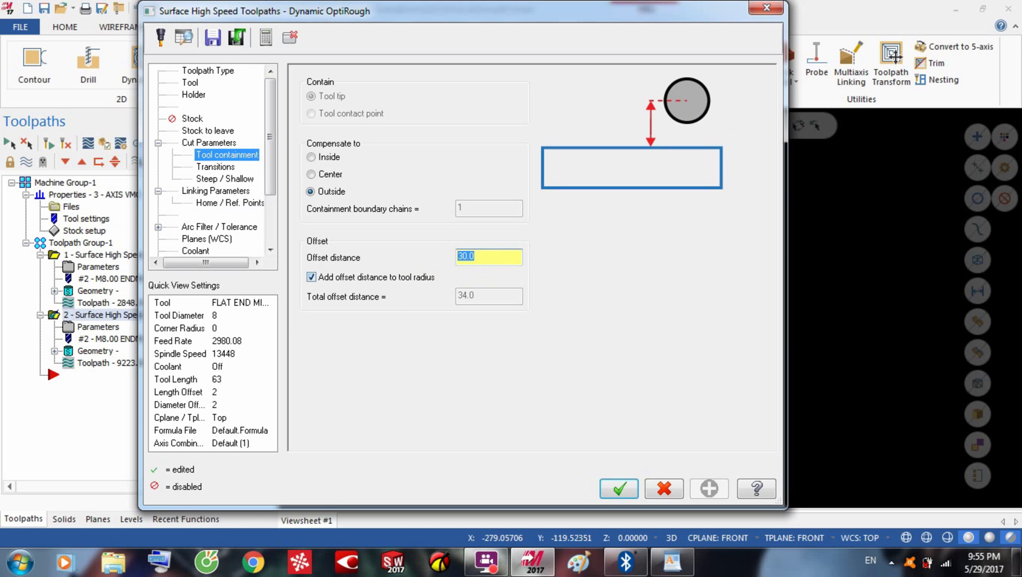
text(0)
key(Return)
click(311, 277)
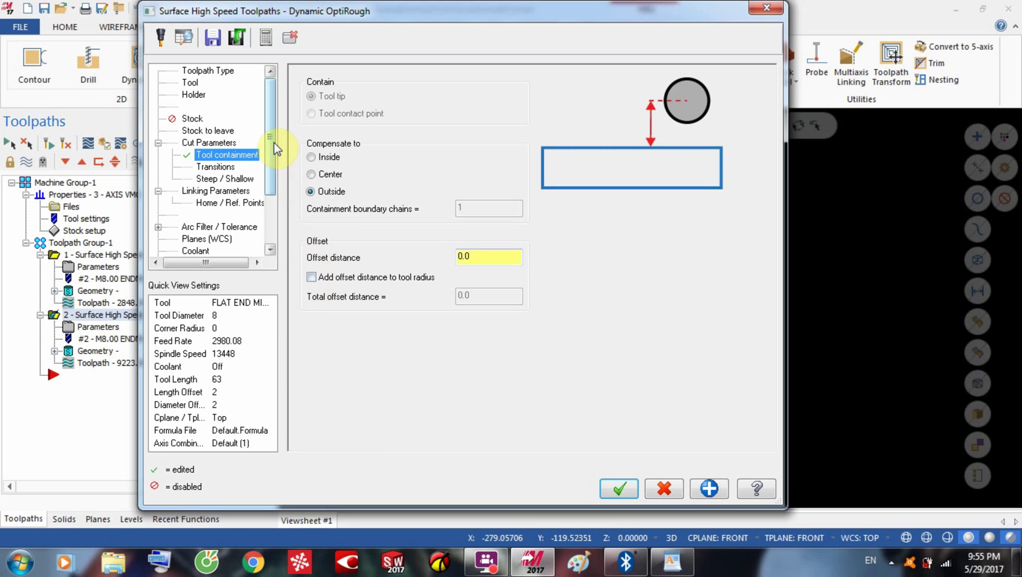
Step: Compensate the second operation's tool containment to Inside and regenerate its toolpath for backplotting in the top view
click(310, 156)
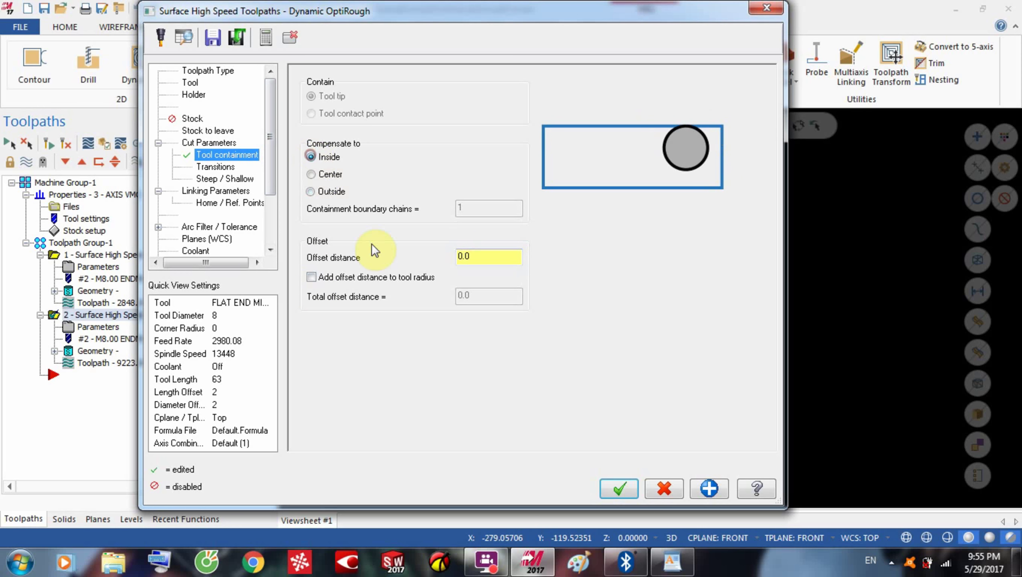
click(619, 489)
right_click(582, 321)
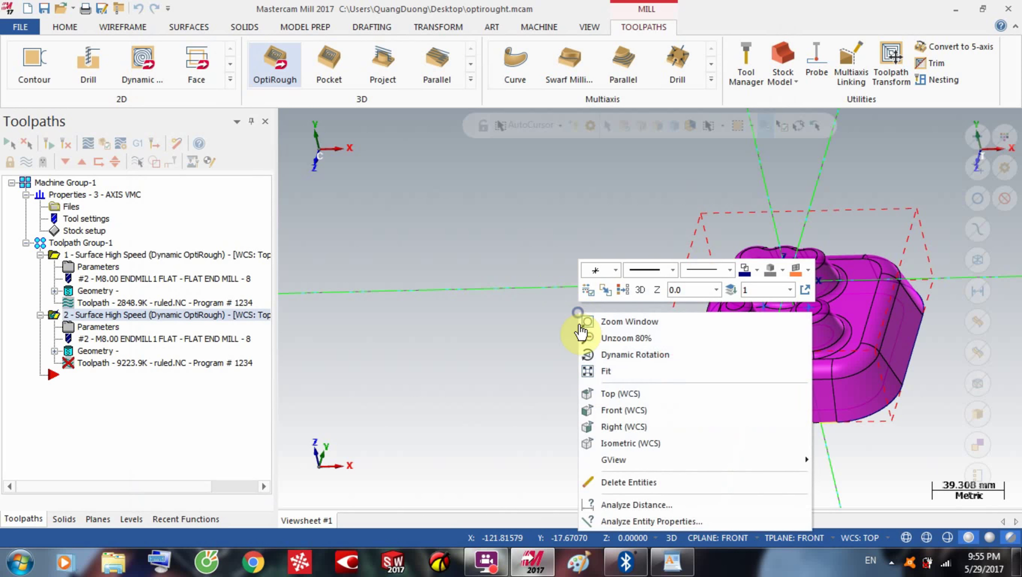
click(622, 398)
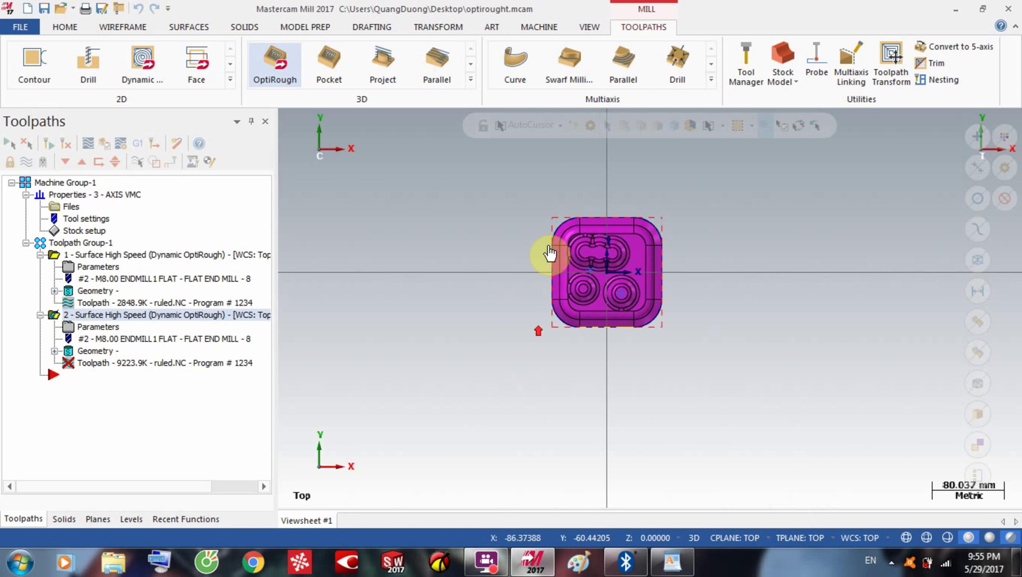
scroll(584, 189, up, 3)
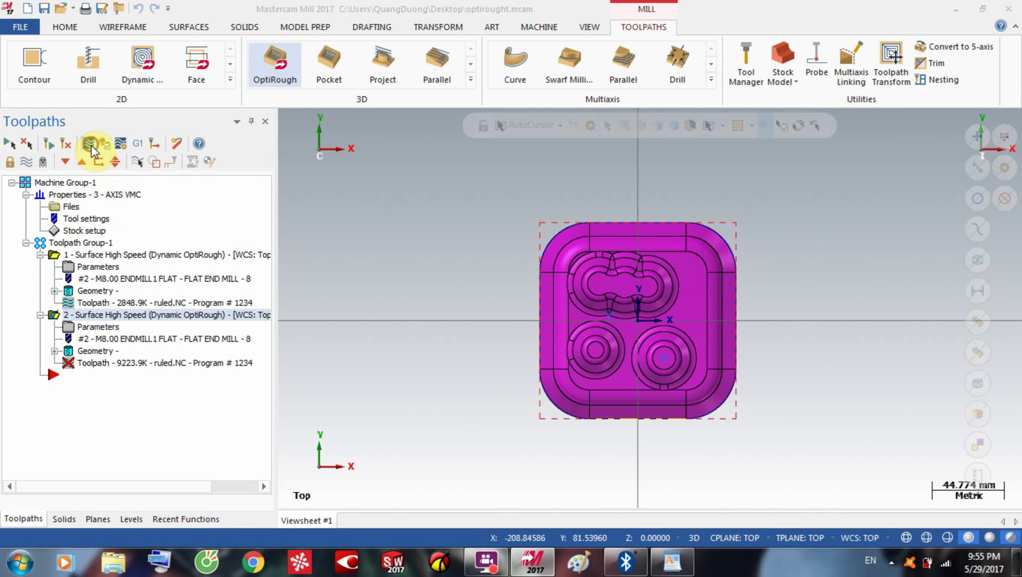
click(91, 144)
click(190, 296)
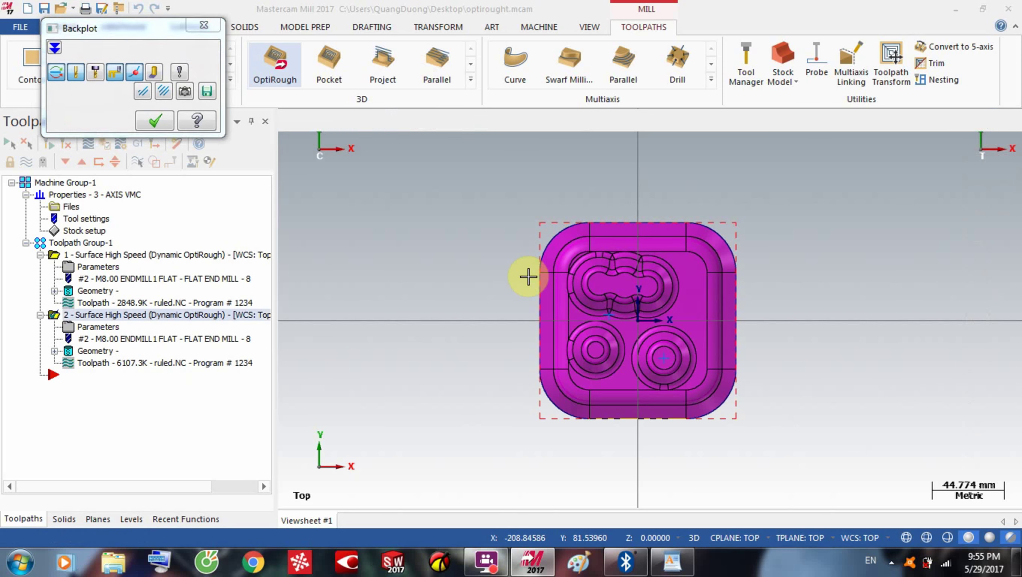
Step: Backplot the second operation with Inside containment at increased playback speed and examine the tool motion around the part's outer edge
click(285, 121)
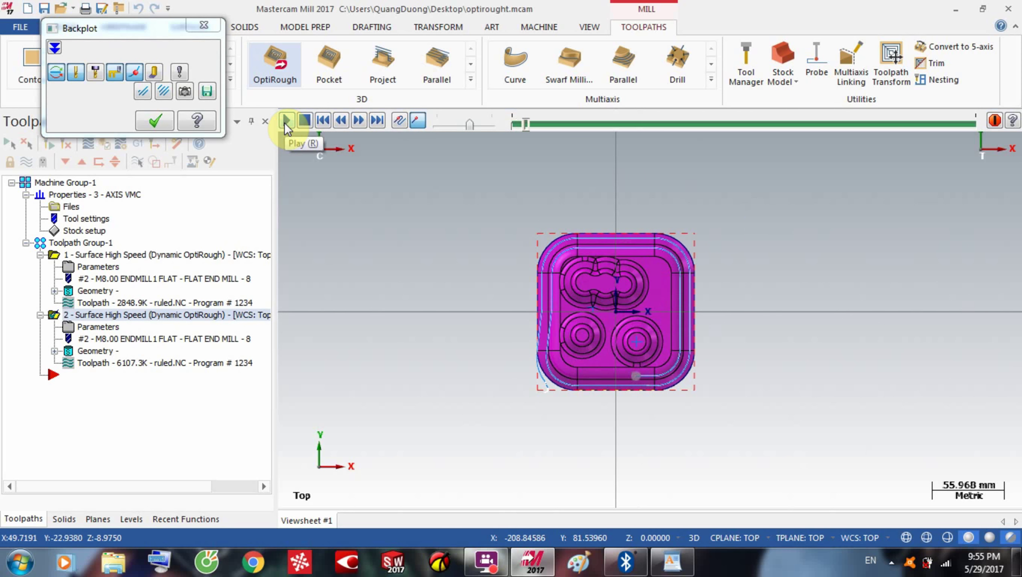
scroll(660, 290, up, 1)
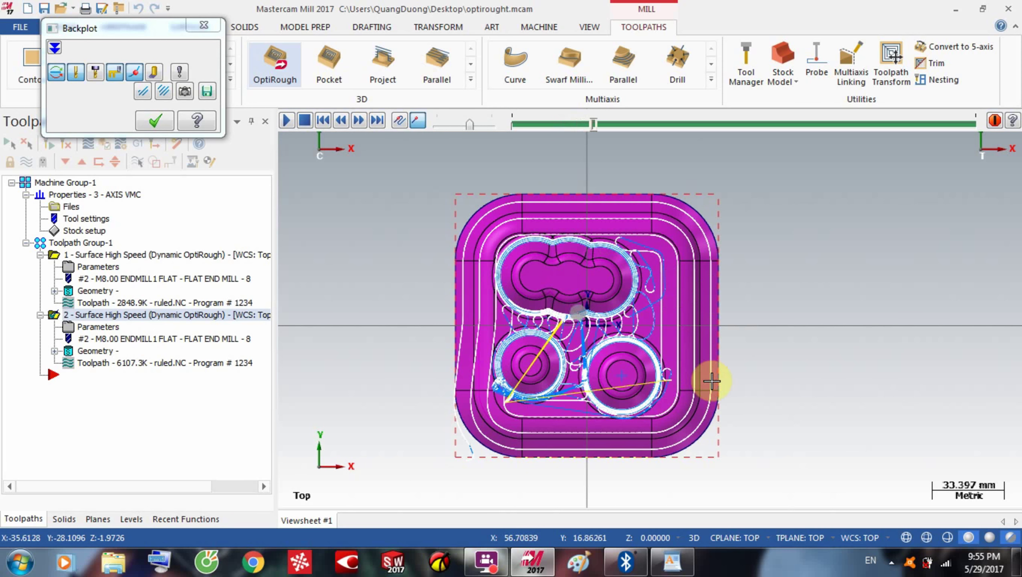
scroll(622, 433, up, 1)
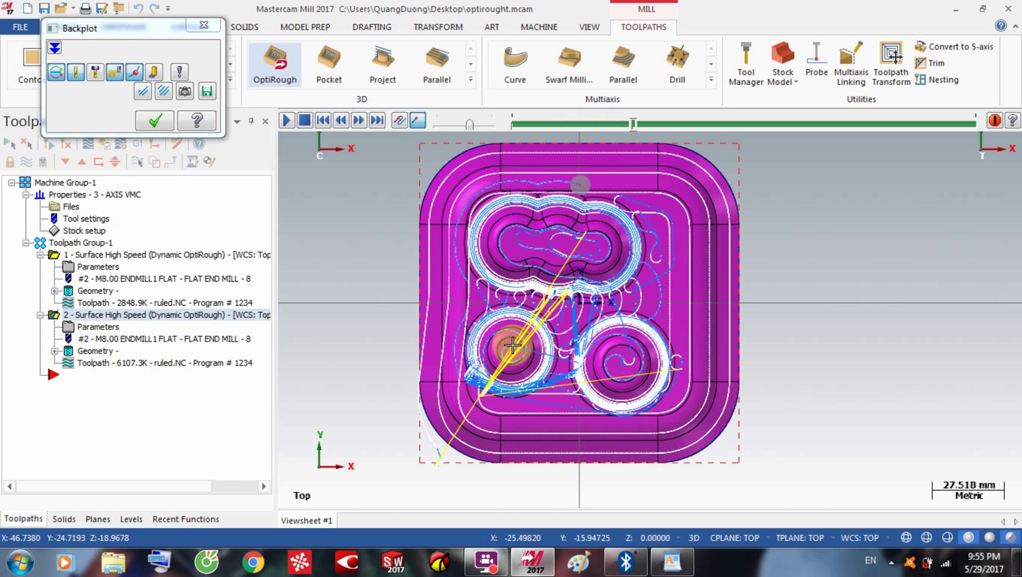
scroll(416, 400, up, 4)
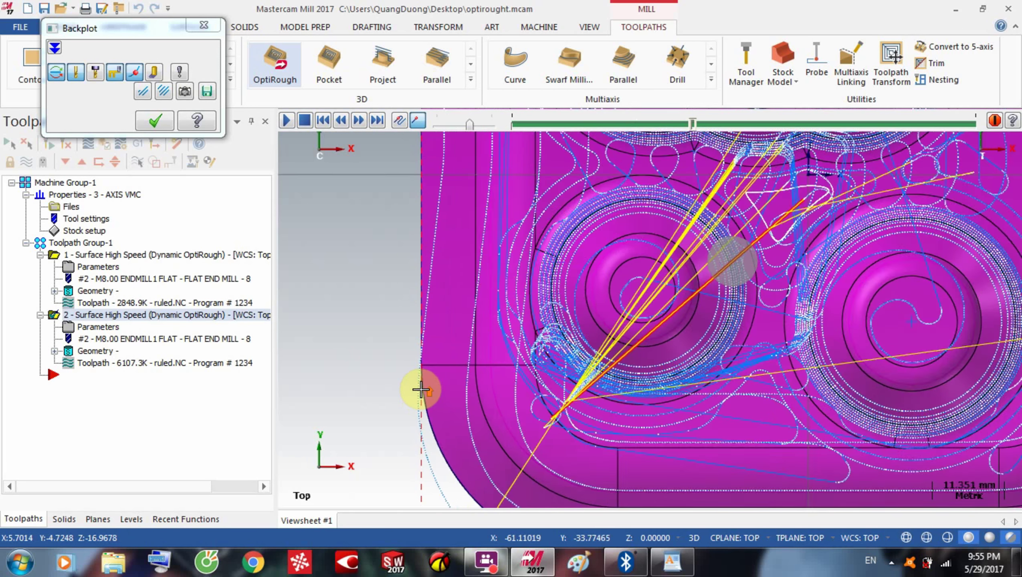
scroll(440, 331, up, 2)
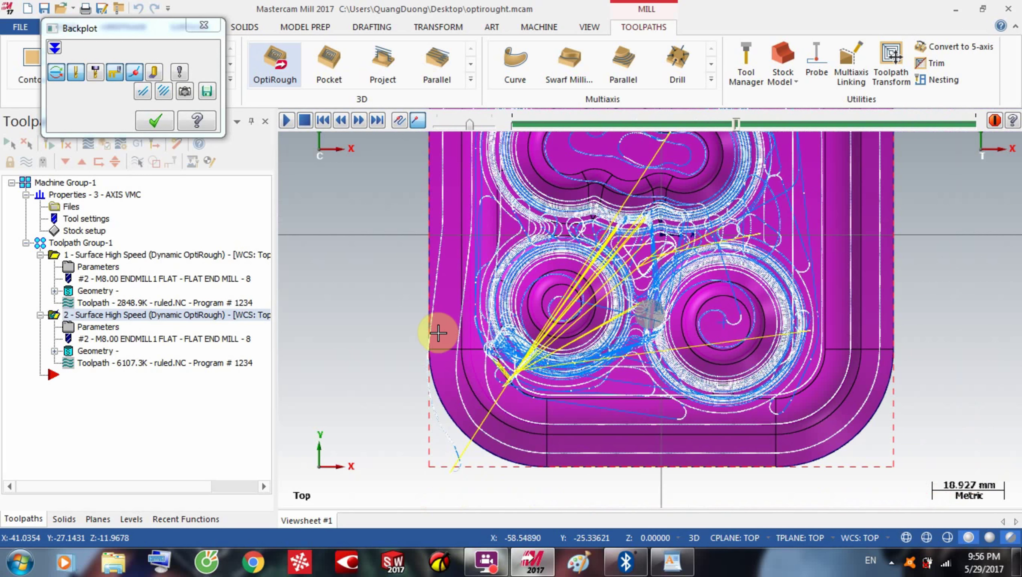
scroll(675, 406, down, 3)
scroll(678, 405, down, 1)
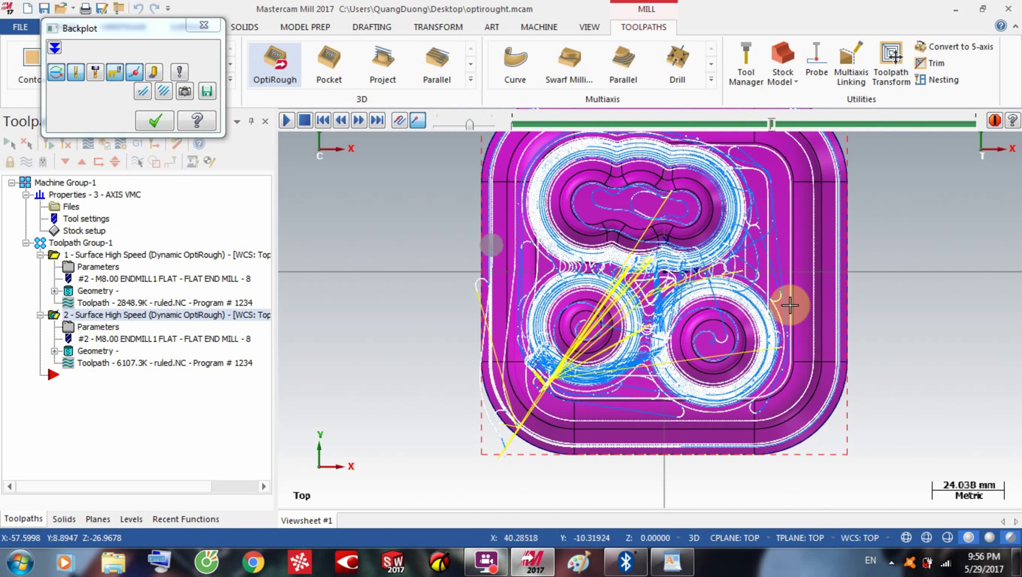
scroll(722, 276, down, 1)
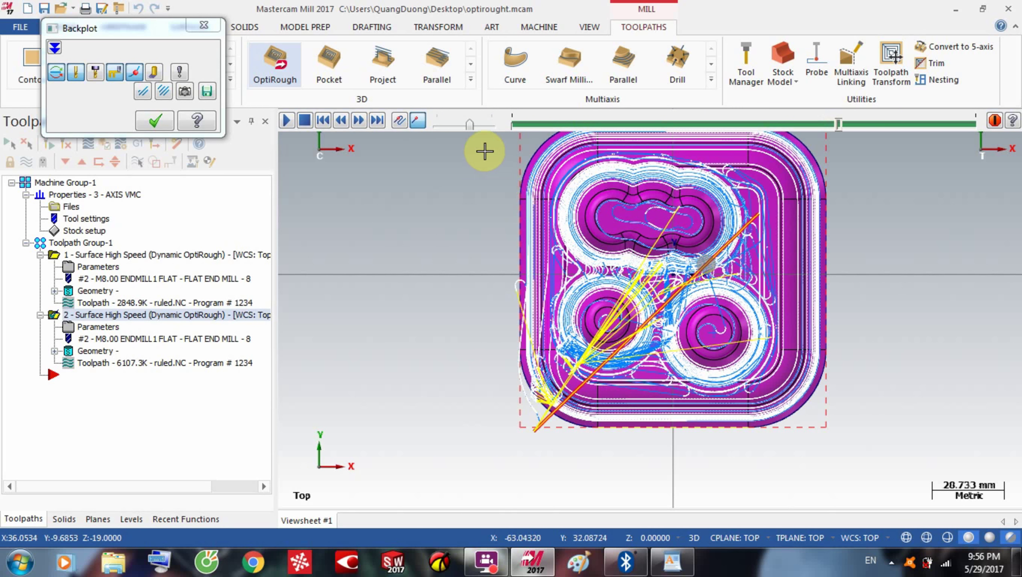
drag(471, 124, 521, 126)
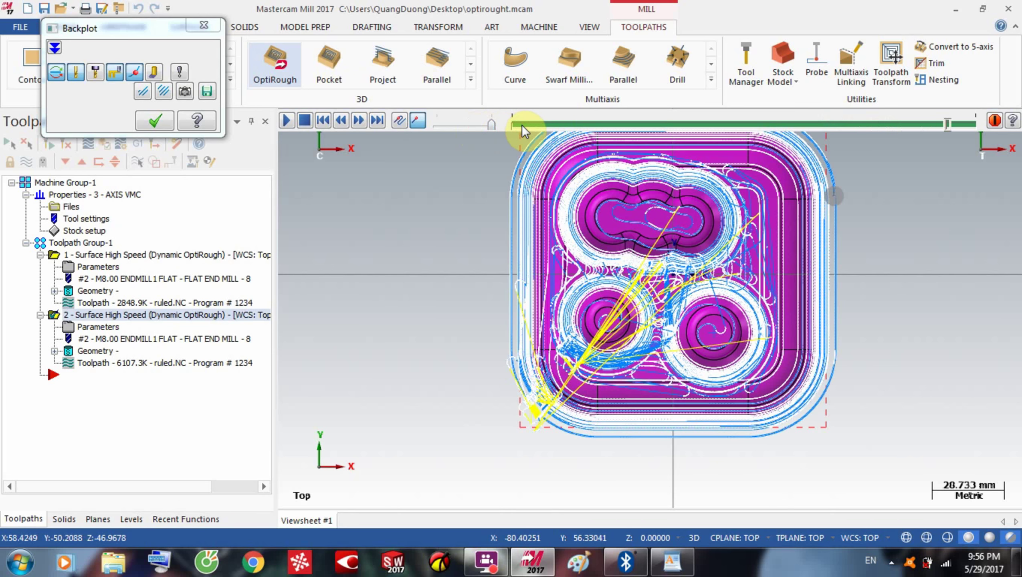
click(154, 120)
scroll(485, 369, up, 2)
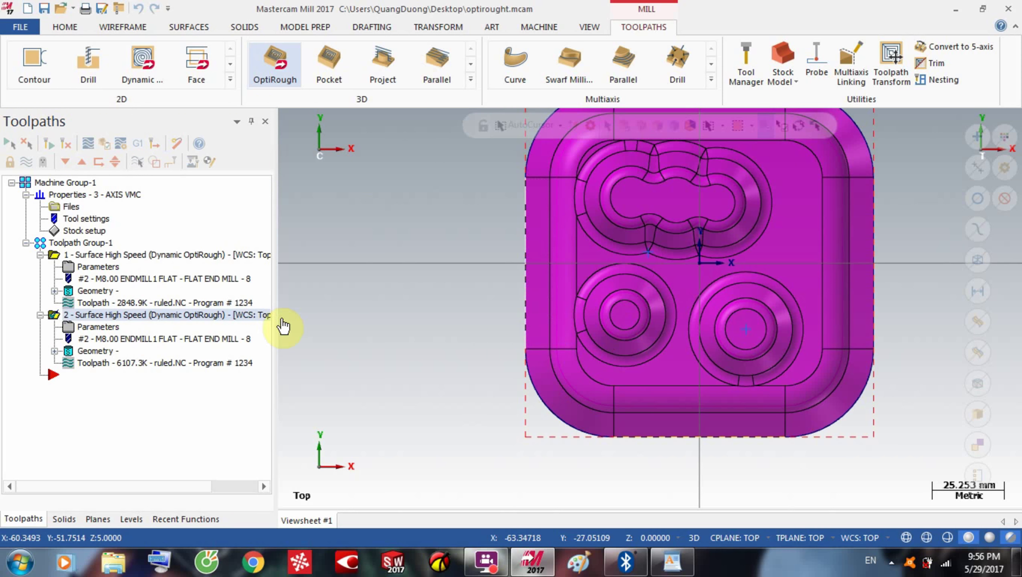
Step: Add the offset distance to the tool radius in the second operation's tool containment and regenerate its toolpath
click(95, 326)
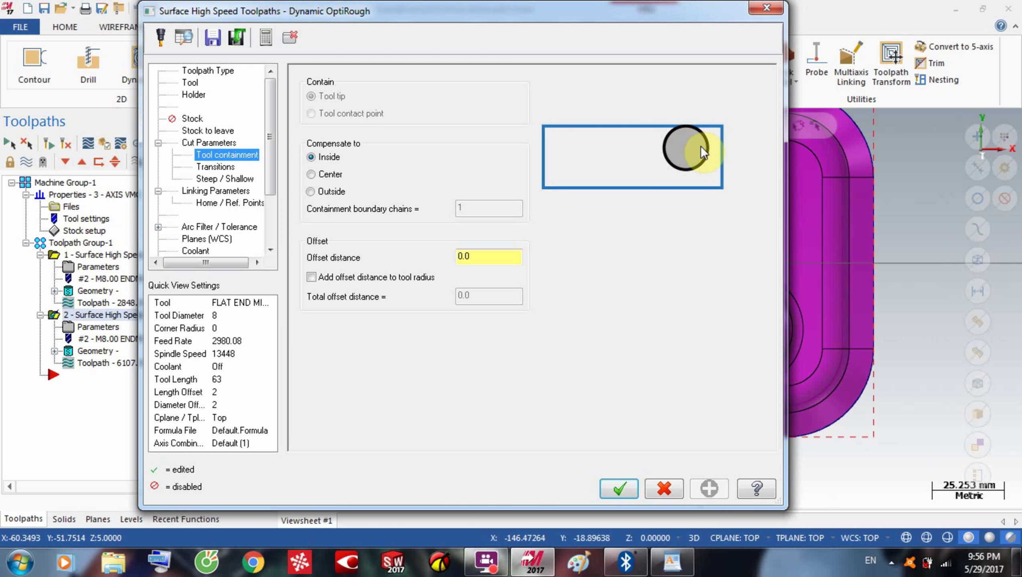
click(315, 275)
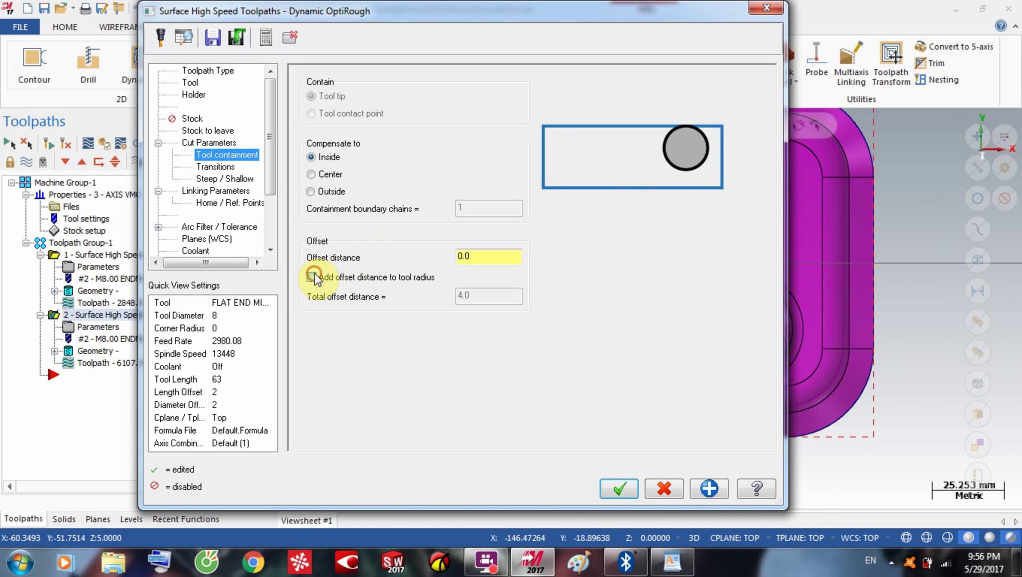
click(620, 490)
click(88, 139)
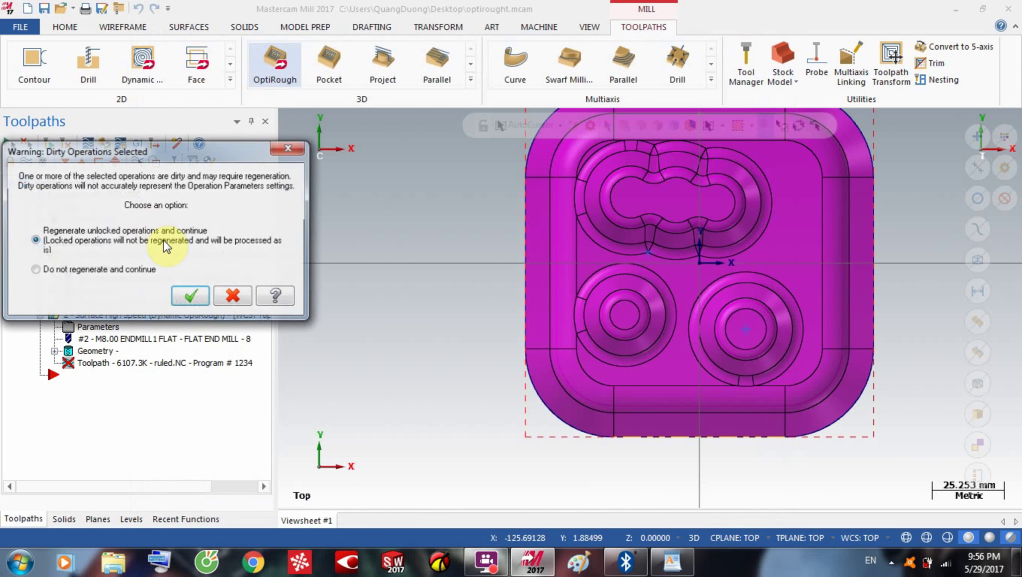
click(191, 292)
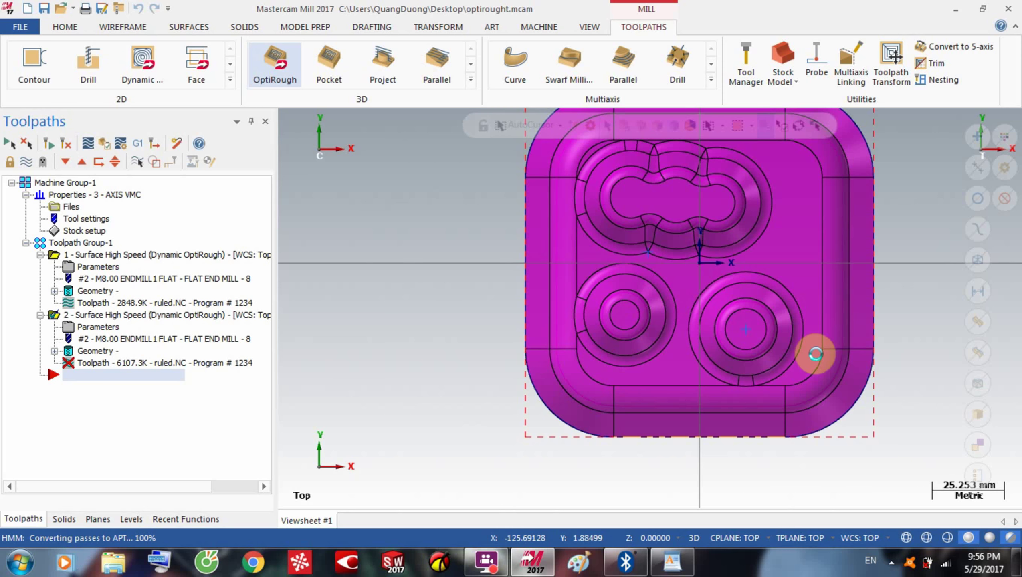
Step: Backplot the second operation with the tool-radius offset included and check how far the passes reach past the part's edge
key(alt+t)
scroll(414, 316, down, 3)
scroll(322, 152, up, 1)
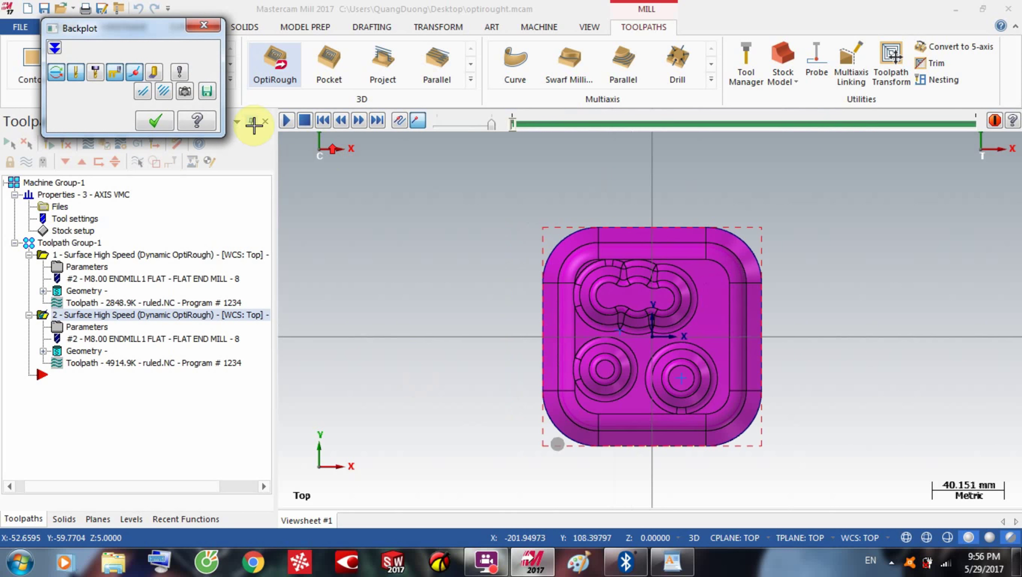
click(285, 120)
scroll(570, 311, up, 1)
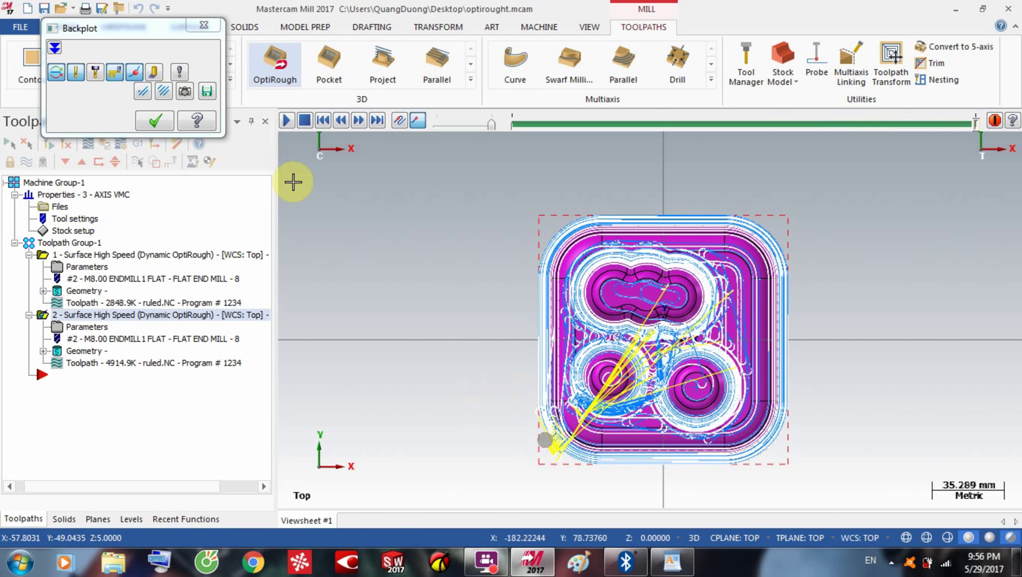
click(156, 121)
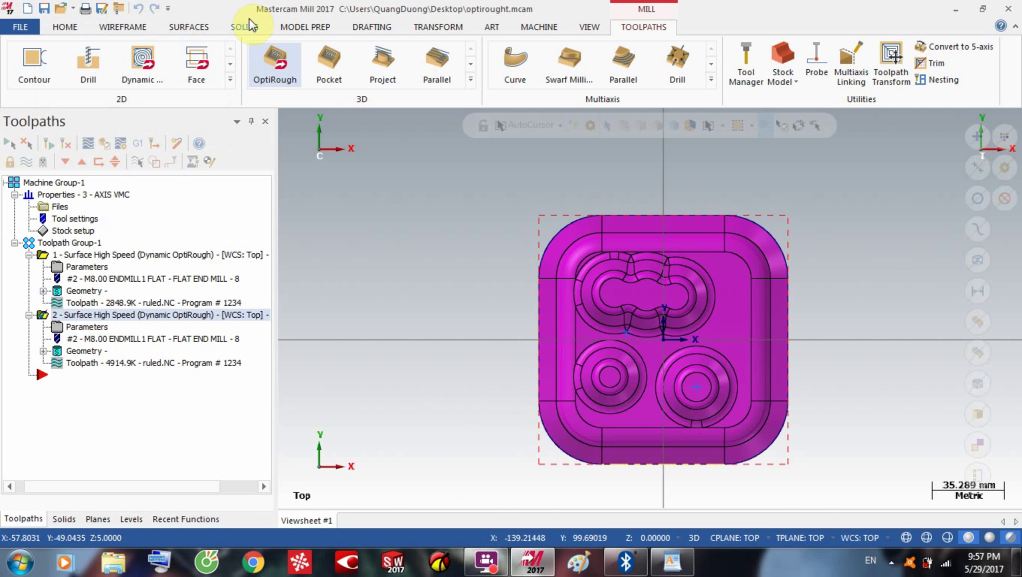
Step: Display the second operation's toolpath and inspect from the side how deep the passes run along the outer walls
click(29, 160)
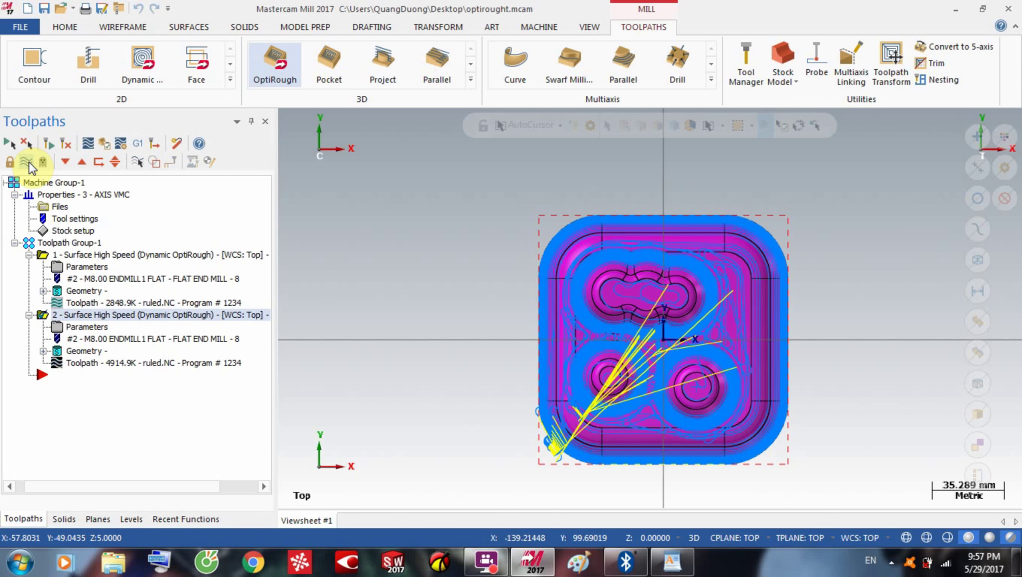
middle_drag(463, 436, 526, 308)
scroll(527, 308, up, 5)
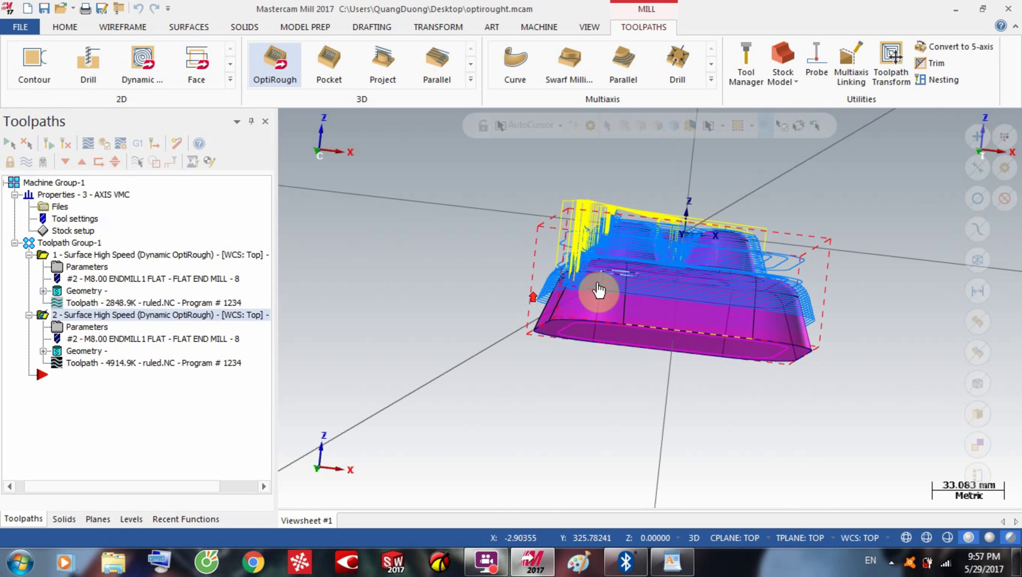
middle_drag(594, 308, 553, 304)
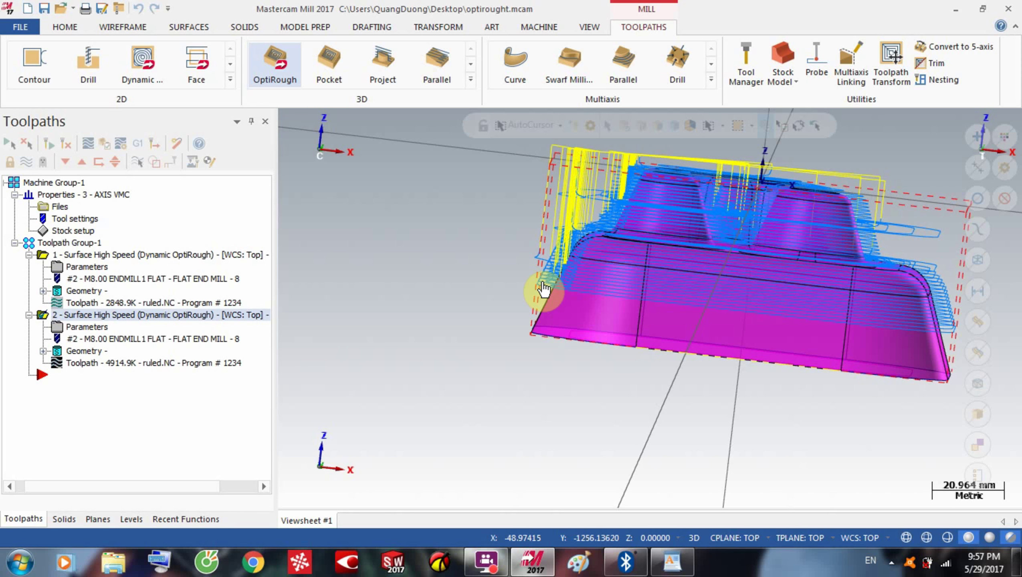
Step: Disable step-ups and exclude the containment offset from the tool radius in the second operation, and regenerate its toolpath
click(89, 327)
click(210, 144)
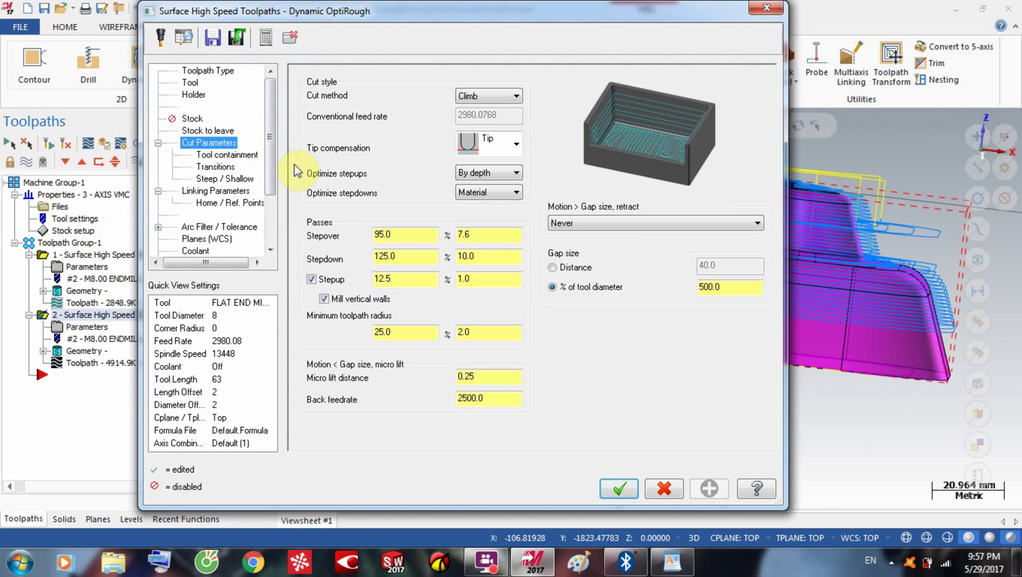
click(325, 300)
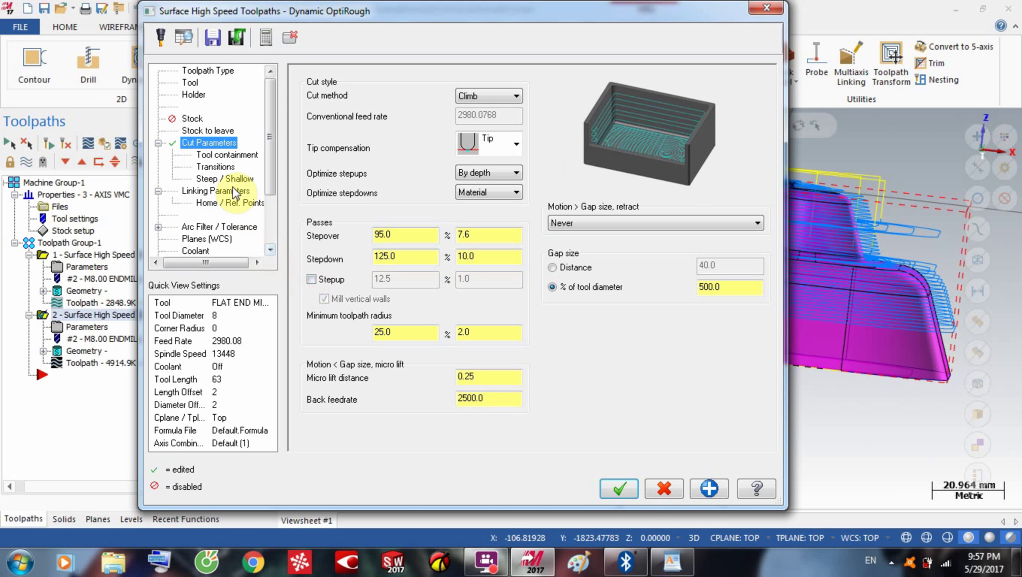
click(234, 180)
click(228, 155)
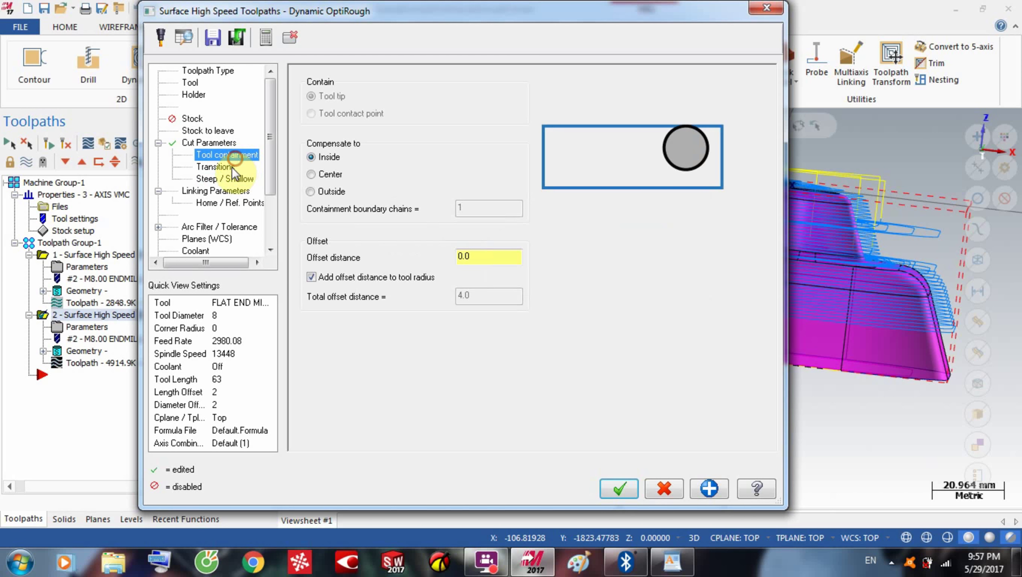
click(311, 278)
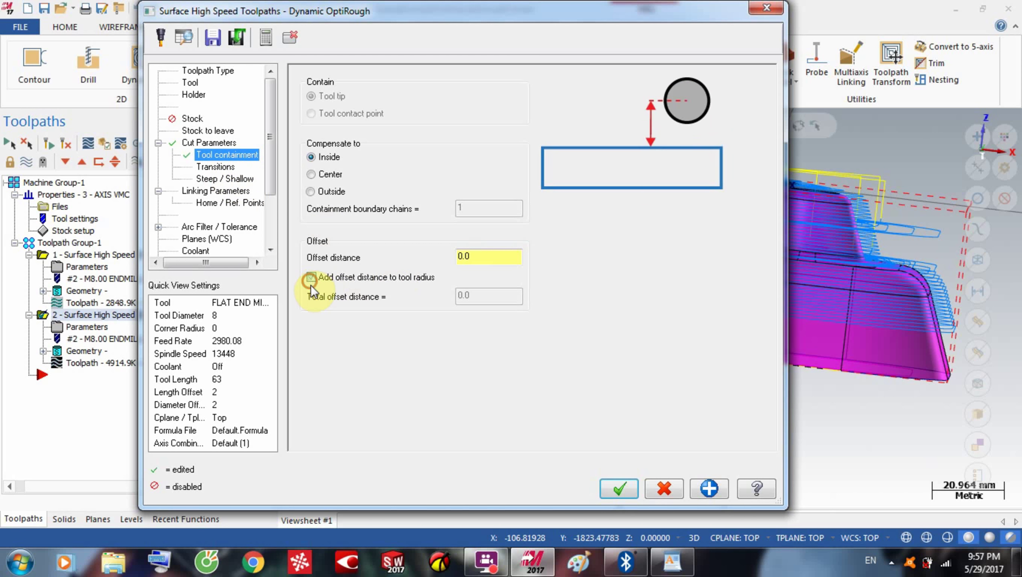
click(618, 489)
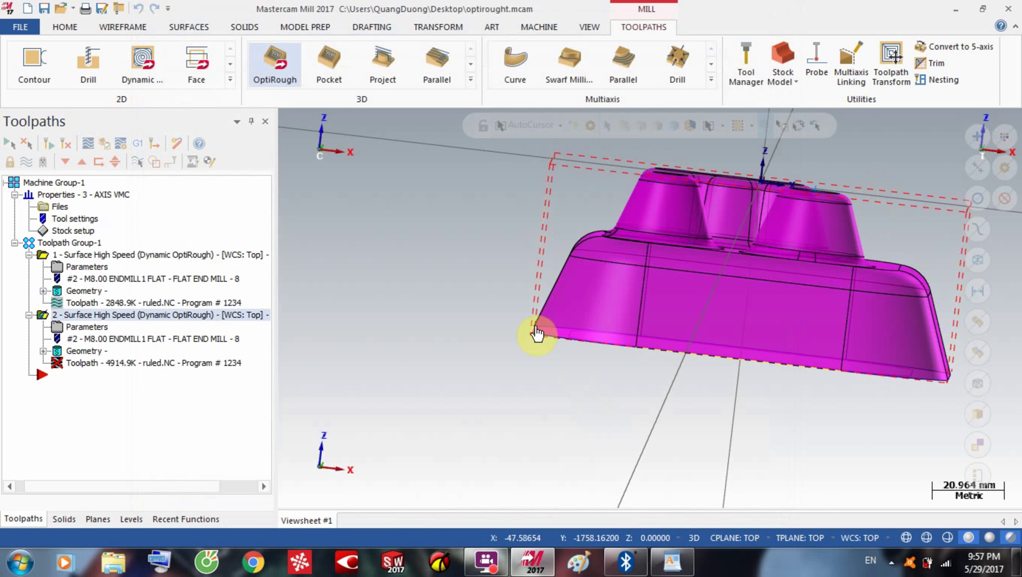
click(90, 144)
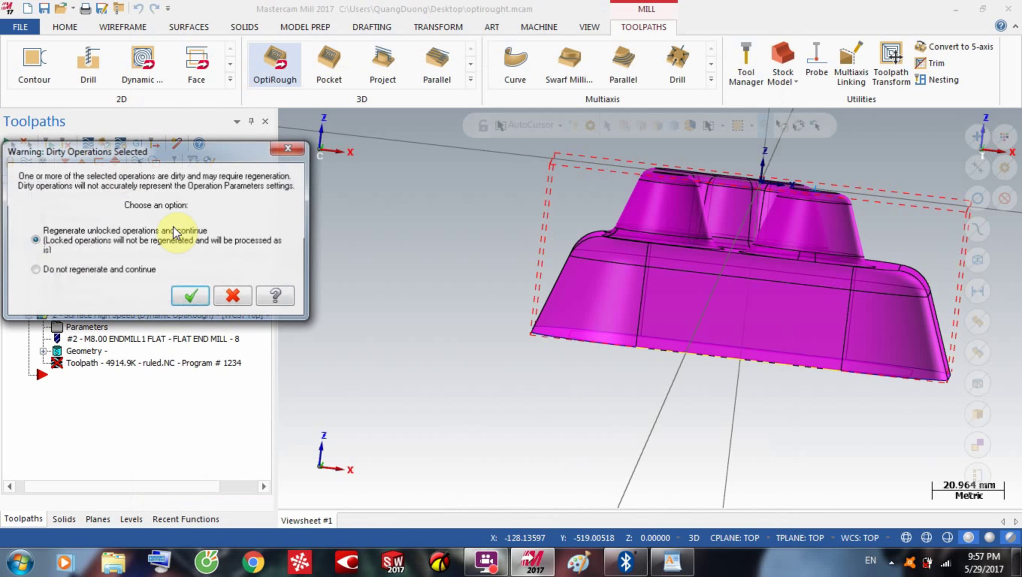
click(190, 297)
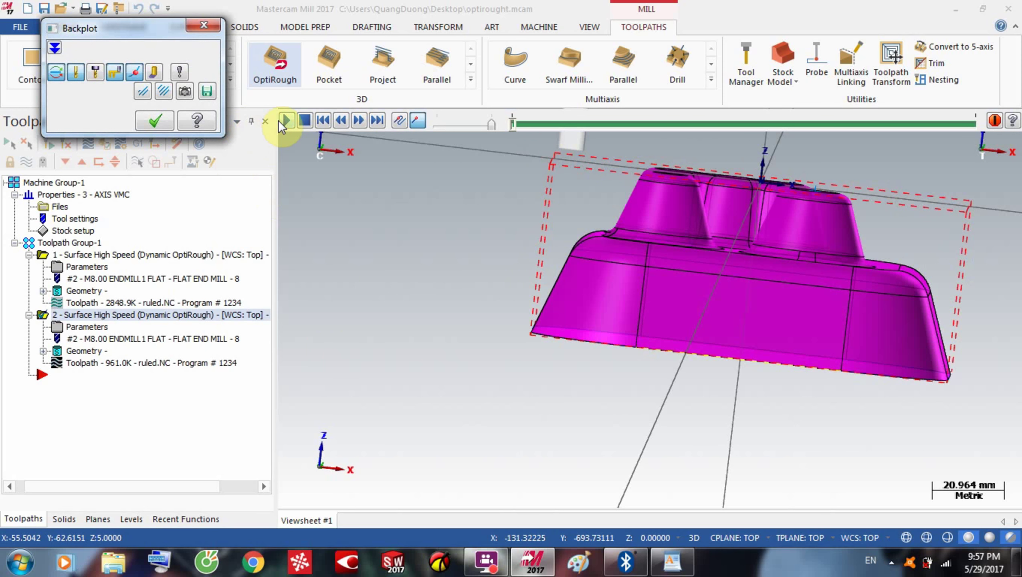
Step: Backplot the second operation without step-ups and inspect its depth passes around the outer walls and bosses
click(286, 120)
click(490, 120)
middle_drag(498, 267, 494, 310)
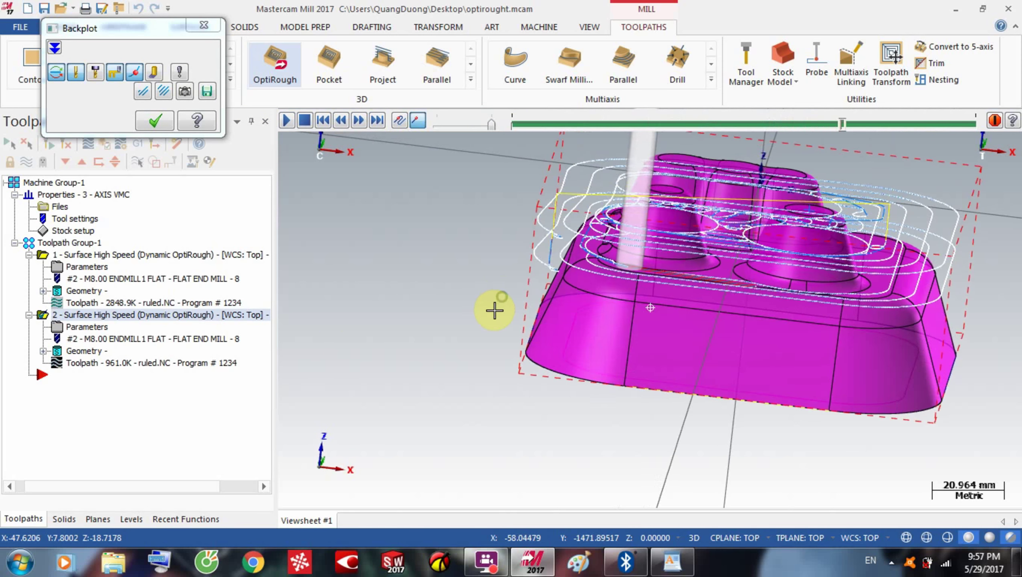
click(578, 344)
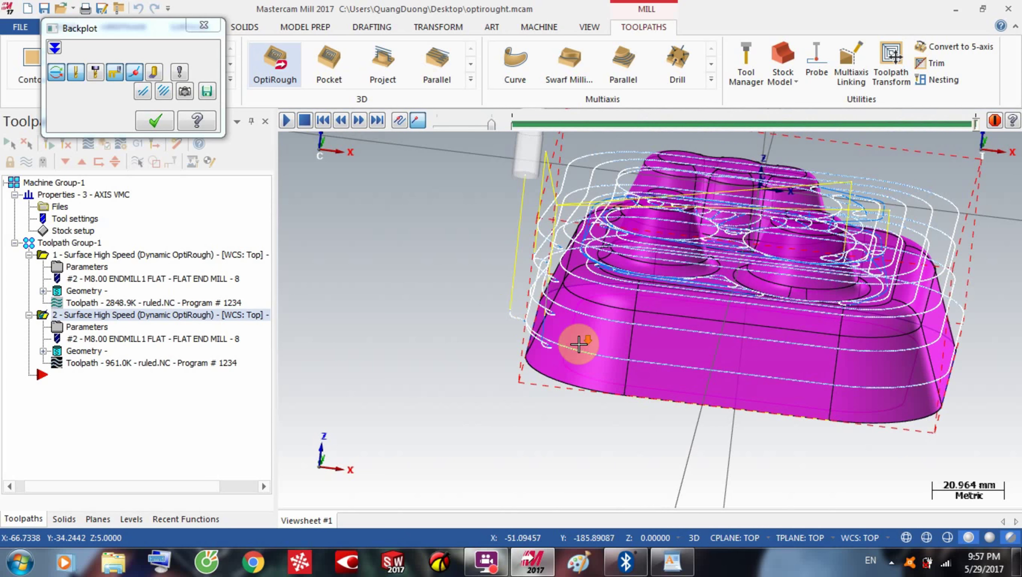
middle_drag(579, 344, 550, 368)
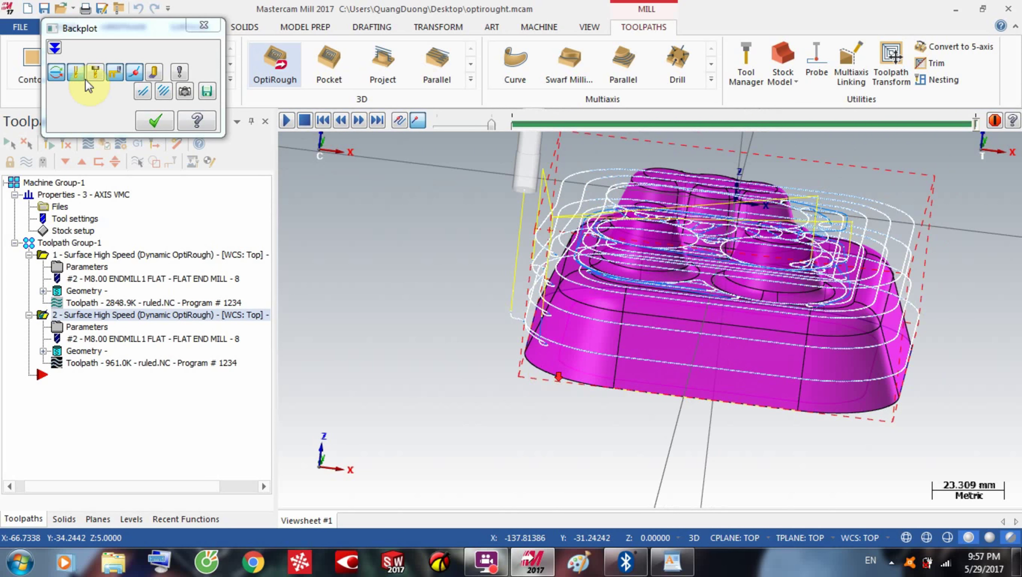
click(149, 124)
right_click(354, 240)
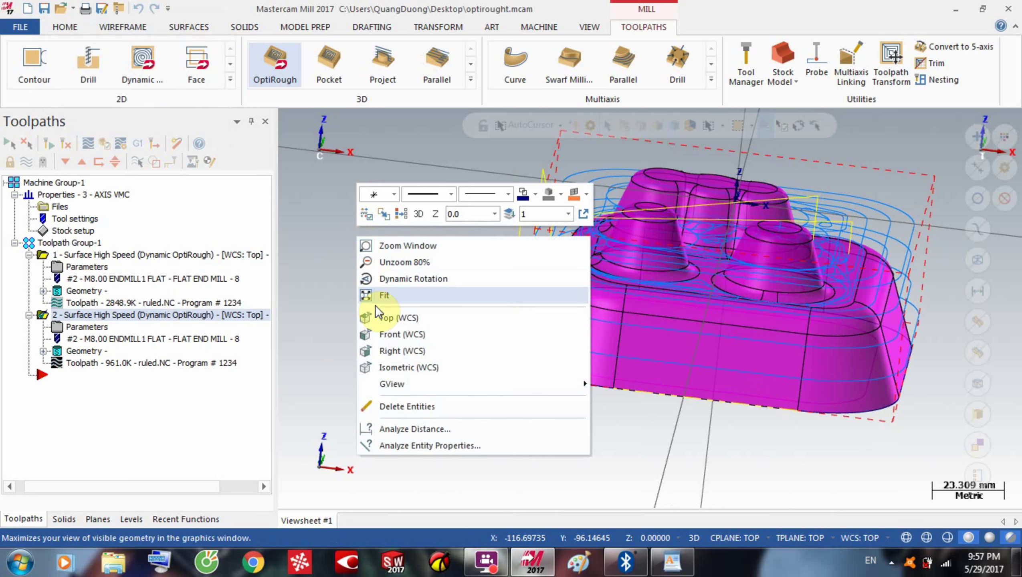
Step: Set the Inside containment offset distance to 20 in the second operation and regenerate its toolpath
click(392, 320)
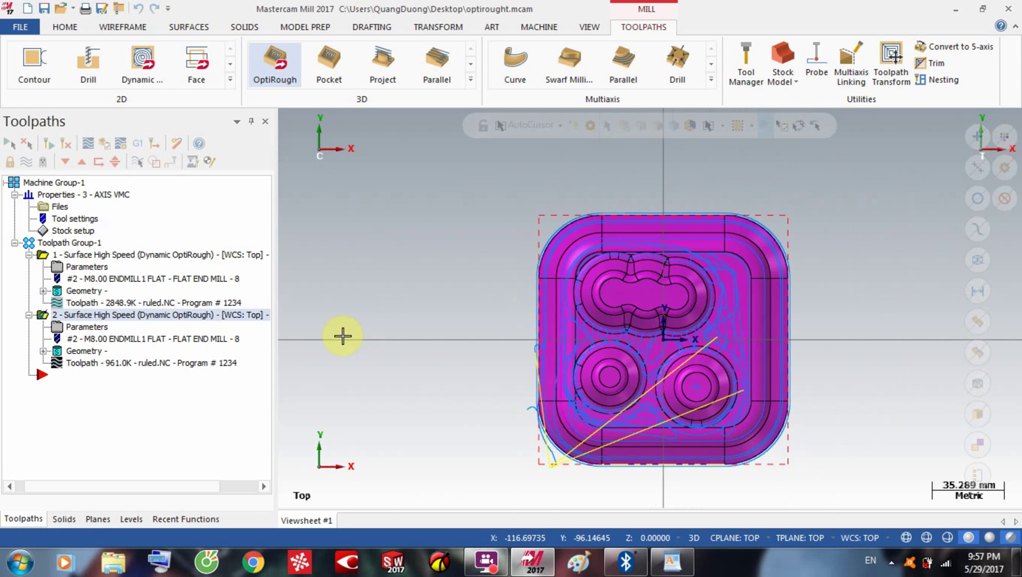
click(85, 328)
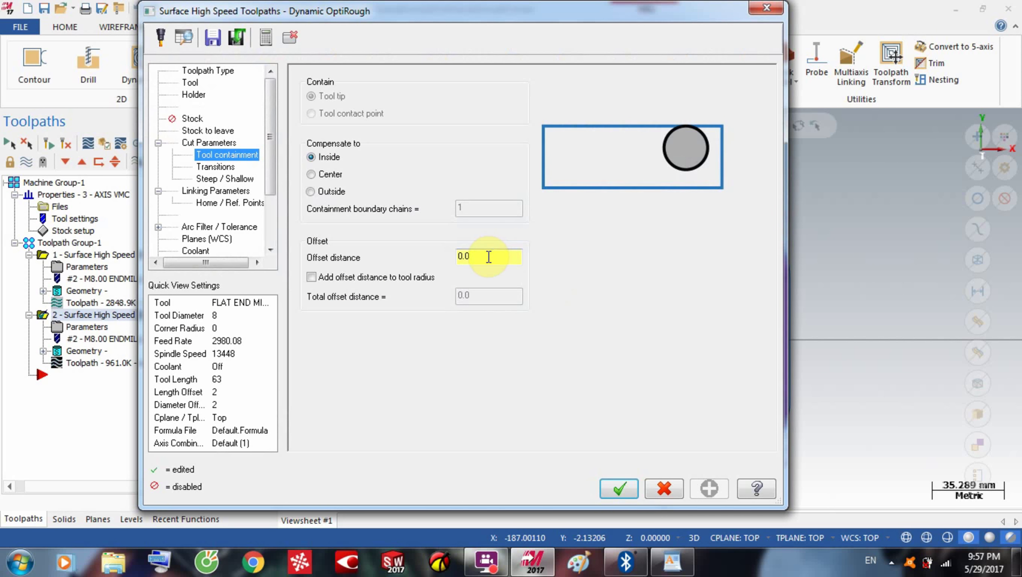
click(465, 256)
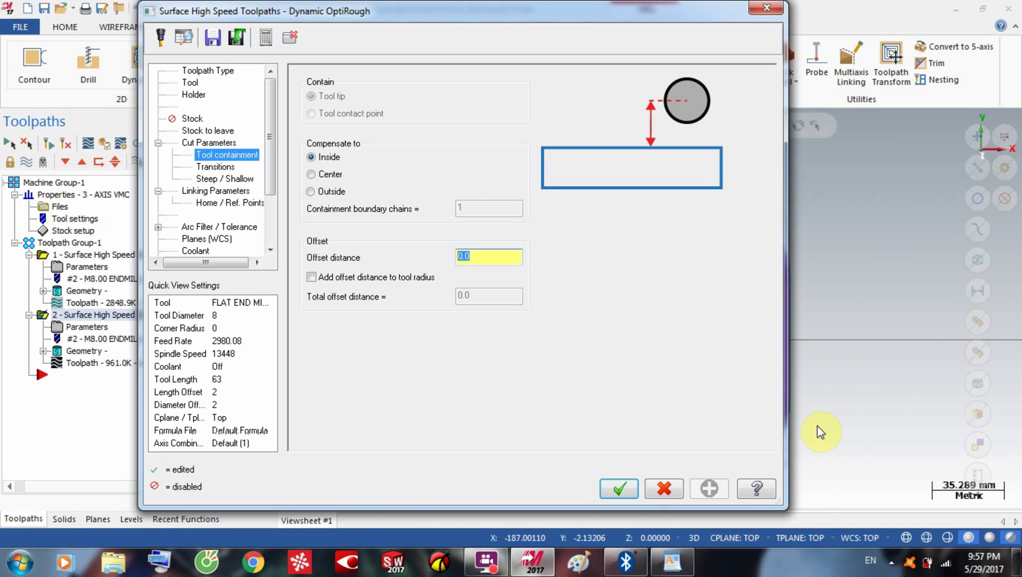
text(20)
key(Return)
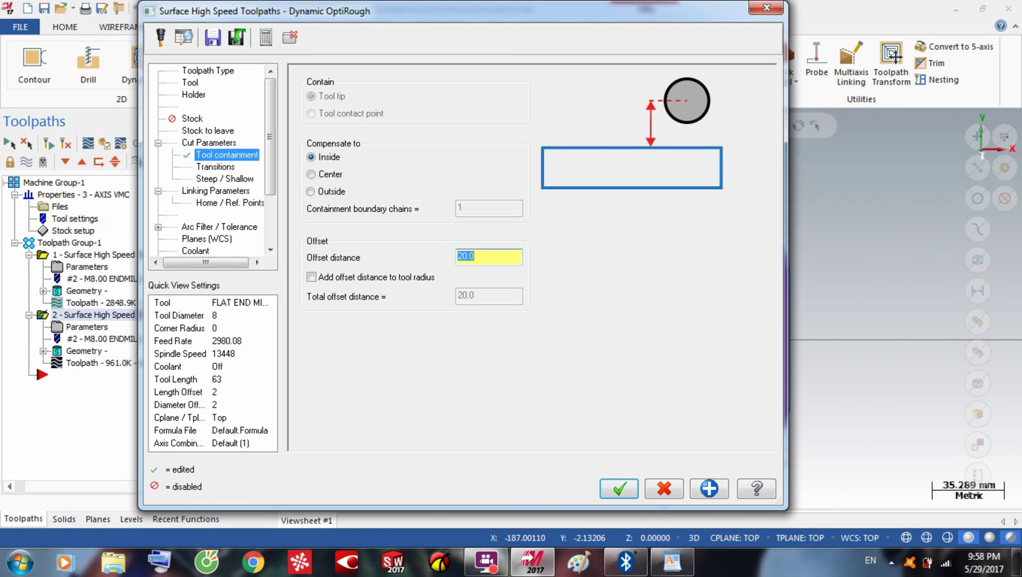
click(628, 487)
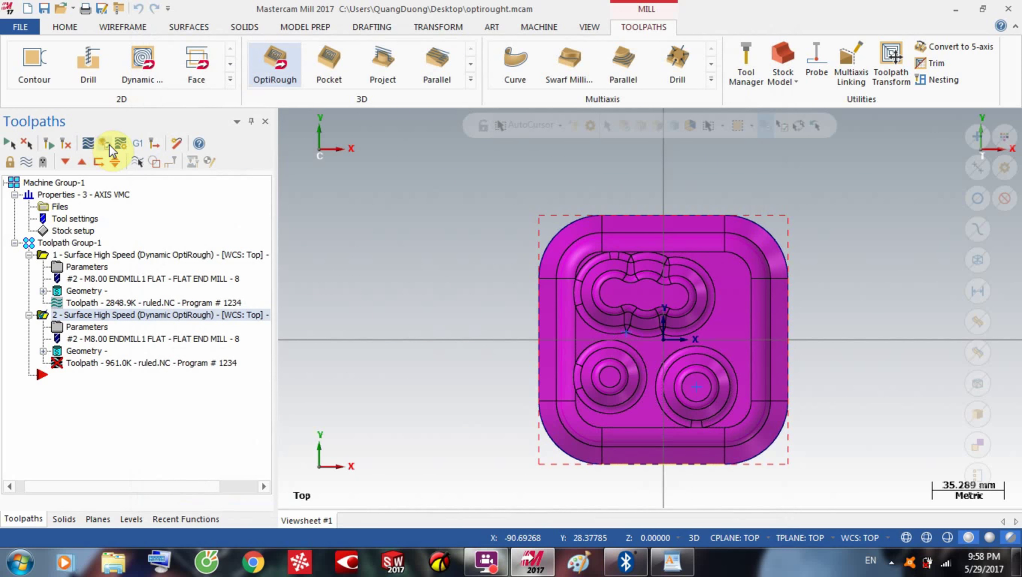
click(85, 146)
click(183, 297)
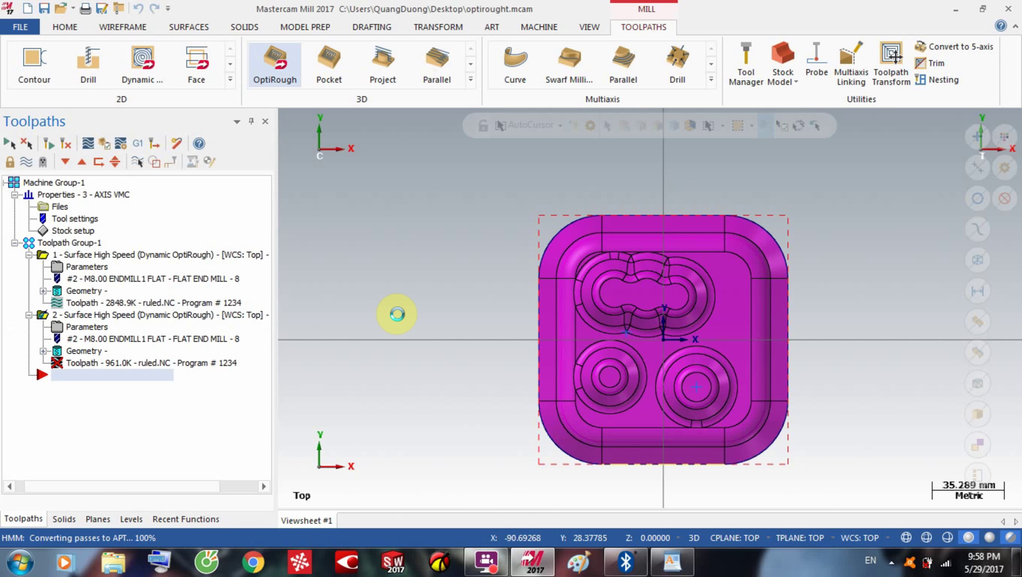
Step: Display the second operation's toolpath with Inside containment and the 20 mm offset, and inspect its coverage from the top and side
key(alt+t)
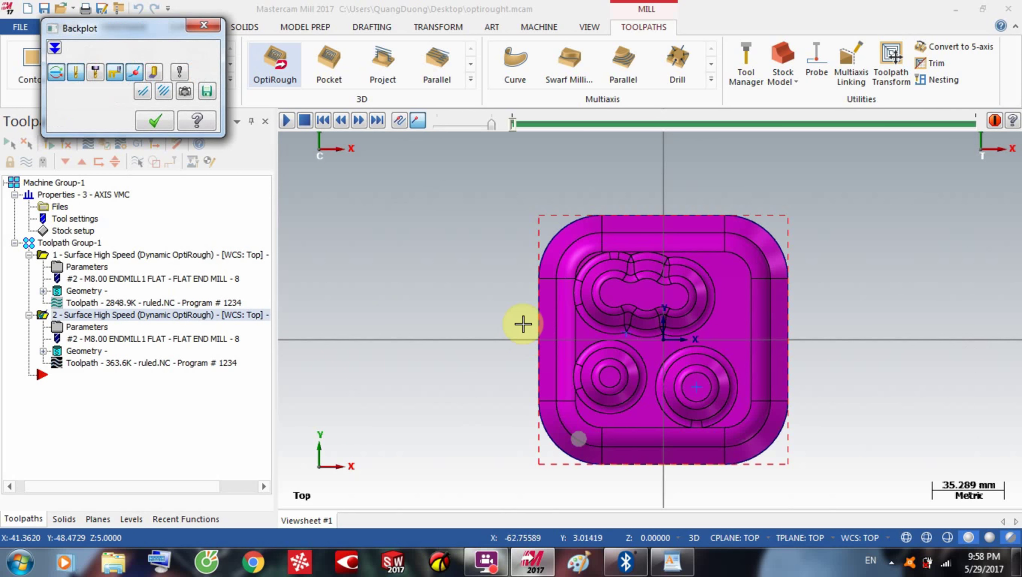
click(157, 122)
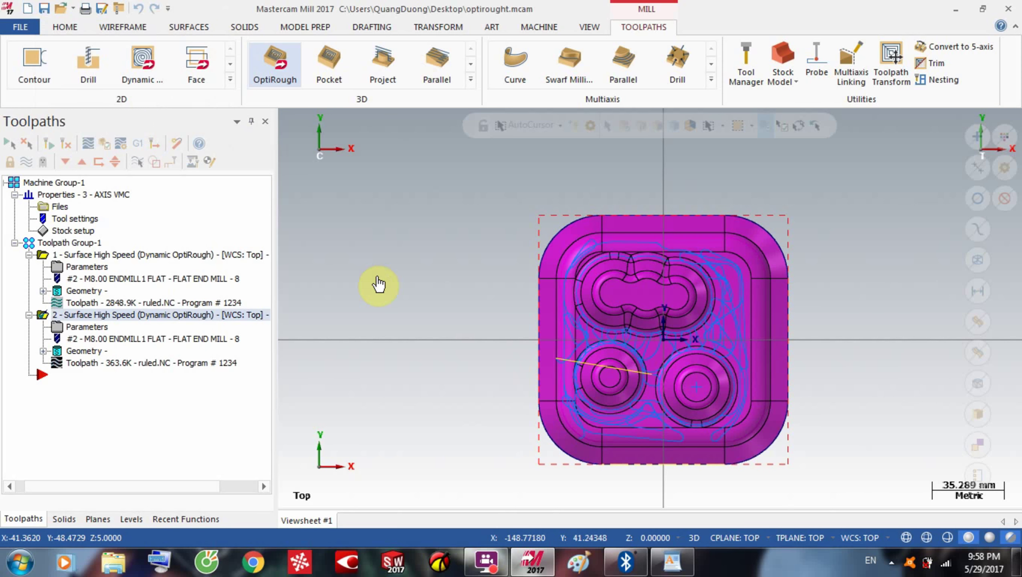
middle_drag(509, 349, 706, 299)
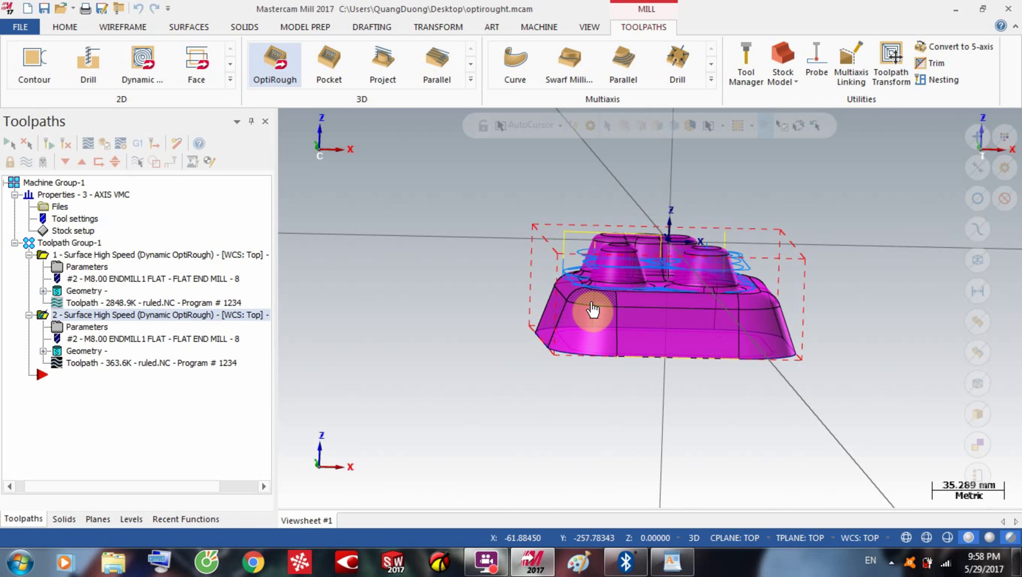
right_click(339, 260)
click(377, 342)
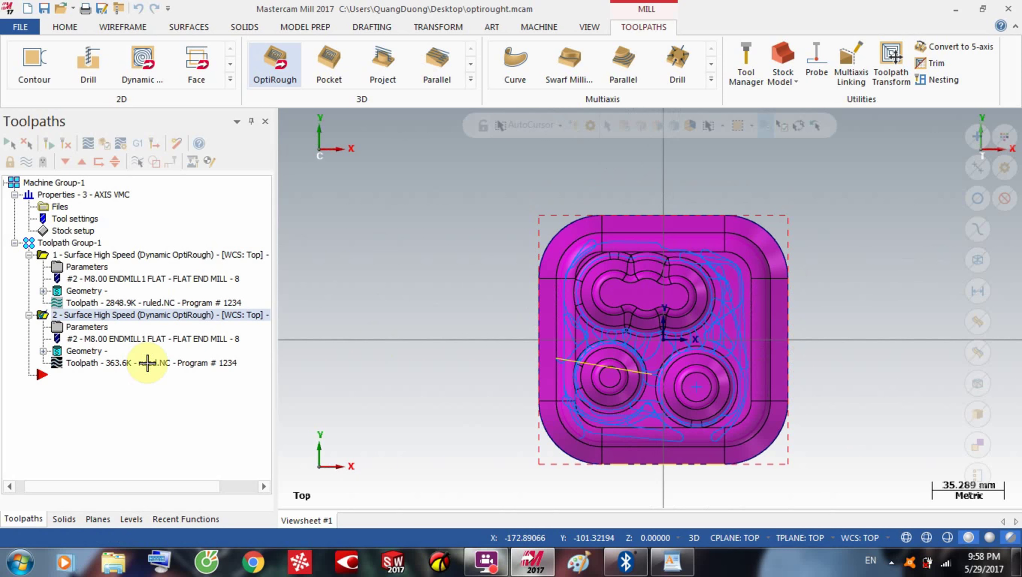
Step: Change the second operation's containment compensation to Center and regenerate its toolpath
click(66, 327)
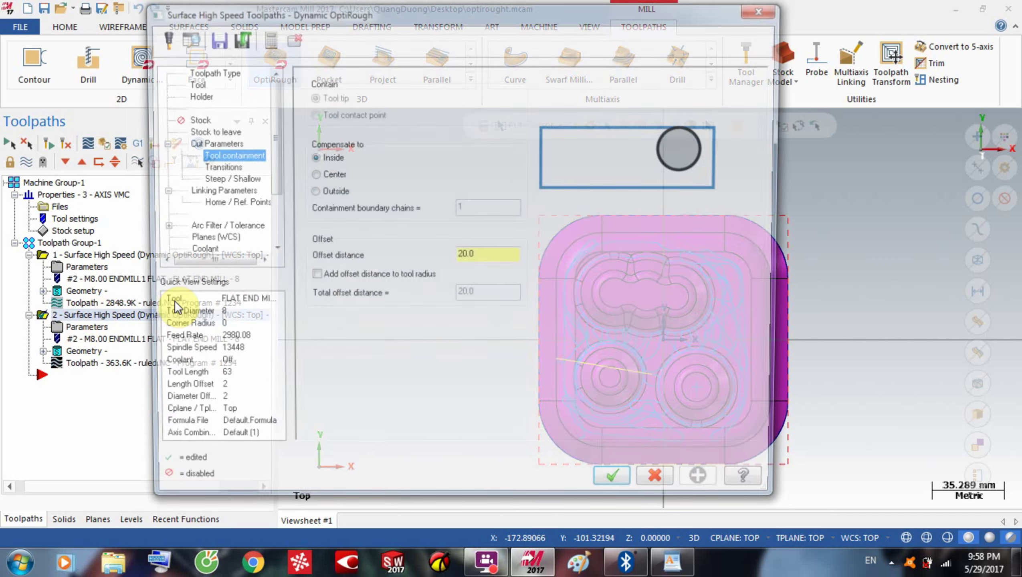
click(310, 175)
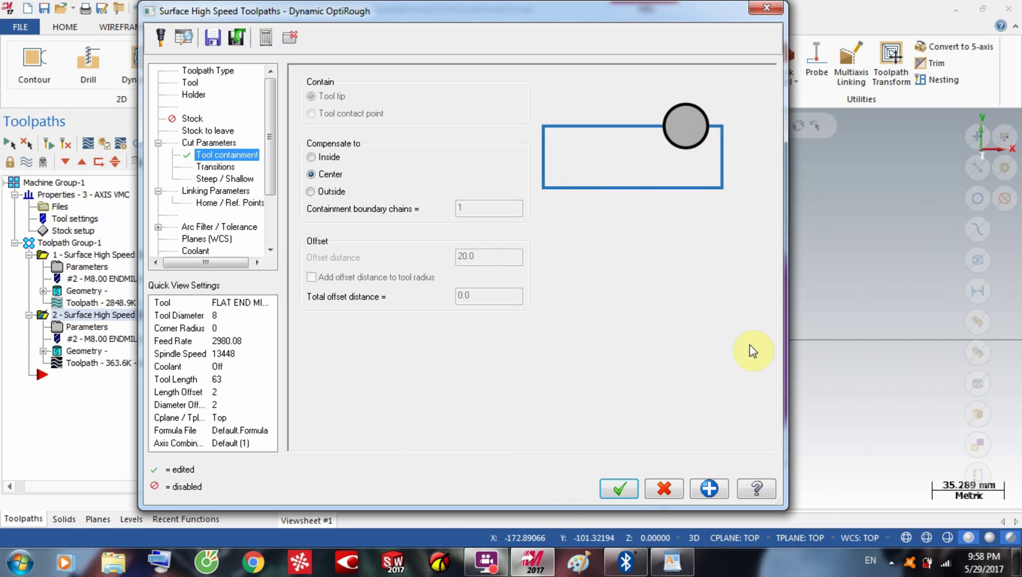
click(620, 489)
click(8, 144)
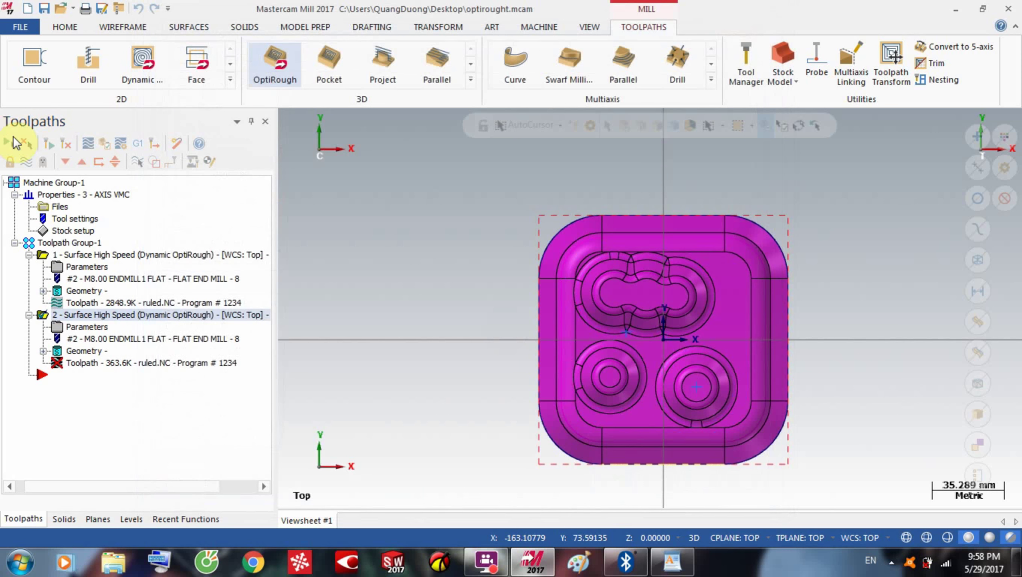
click(87, 145)
click(188, 293)
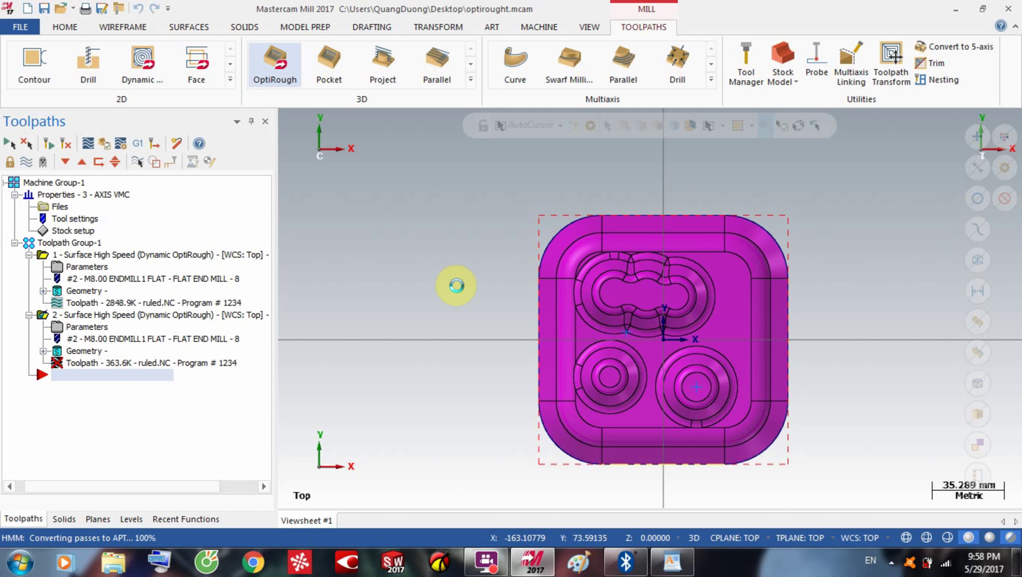
Step: Display the Center-compensated toolpath of the second operation and inspect how its passes follow the part's outer boundary
key(alt+t)
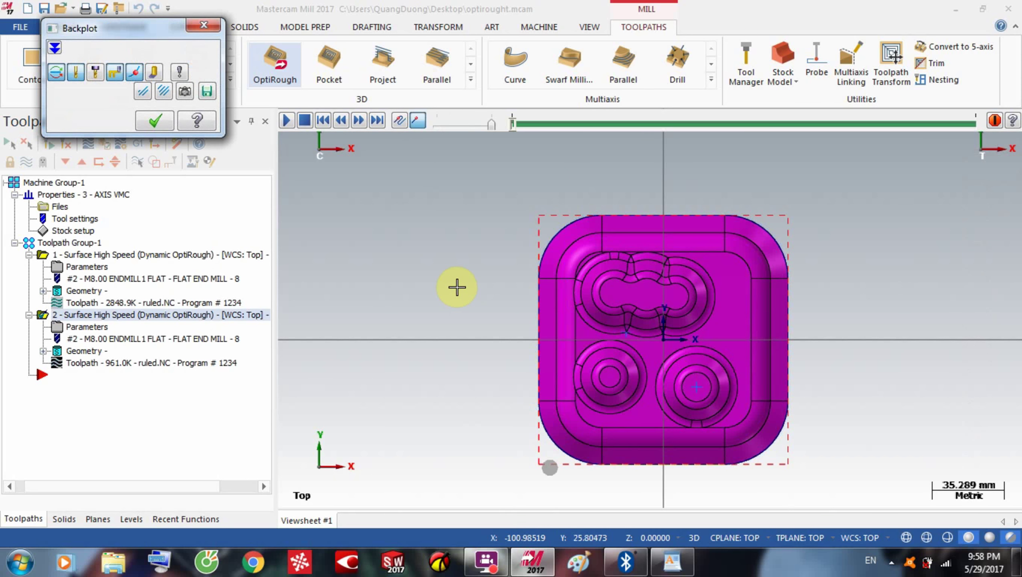
click(151, 120)
middle_drag(631, 436, 565, 481)
right_click(405, 306)
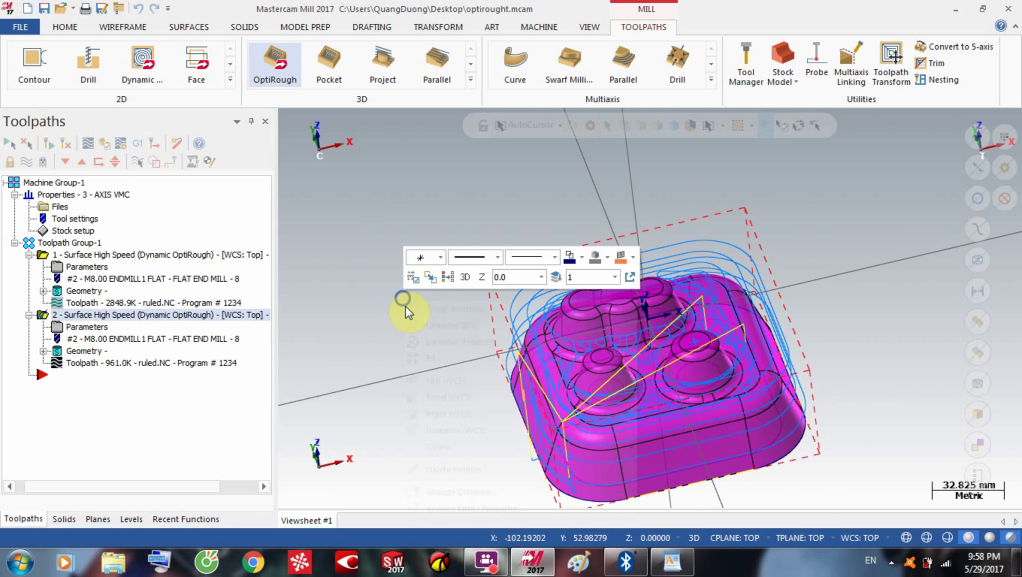
click(439, 382)
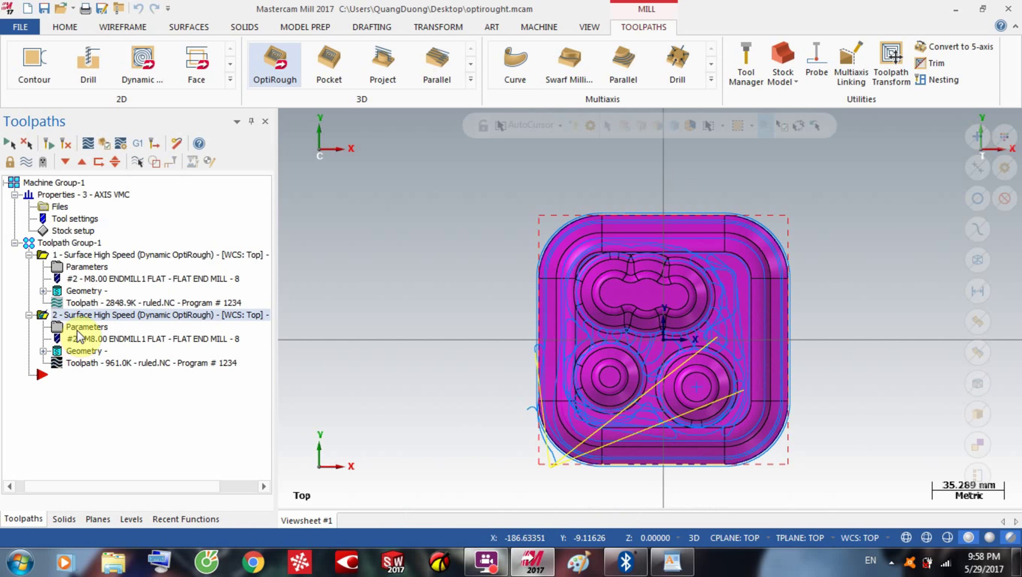
Step: Compensate the second operation's containment to Outside, add the 20 mm offset distance to the tool radius, and regenerate the toolpath
click(77, 328)
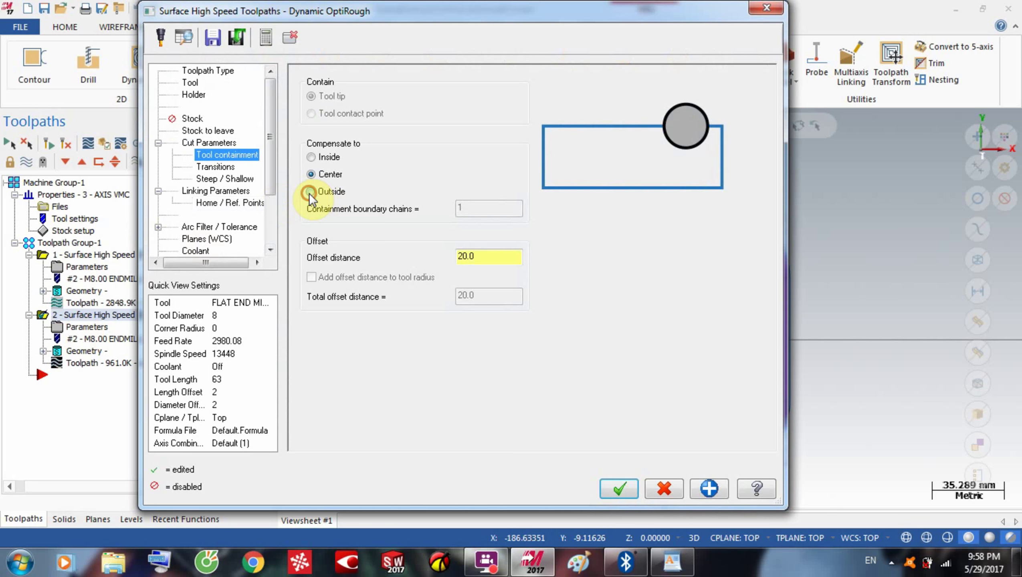
click(310, 192)
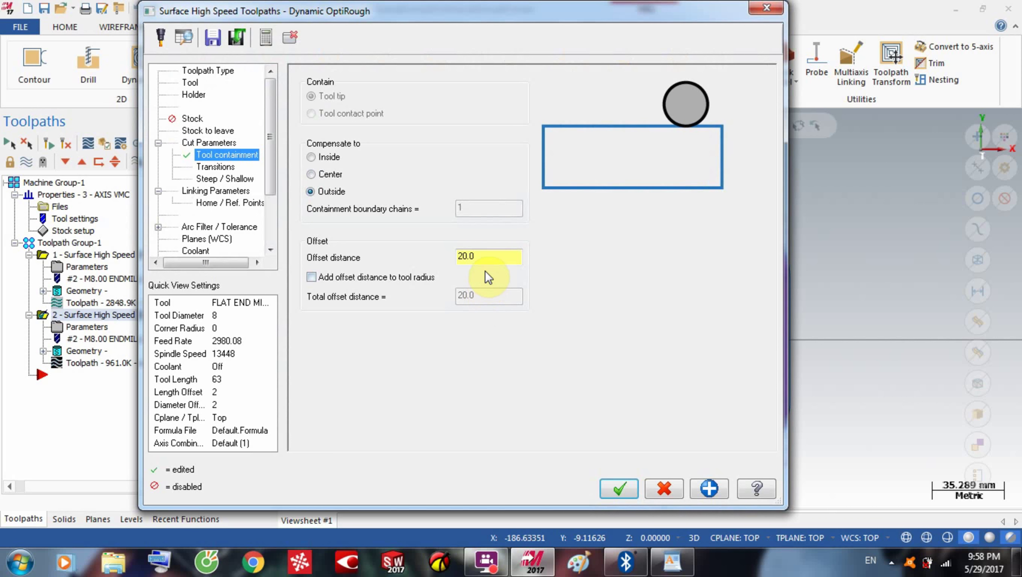
click(484, 255)
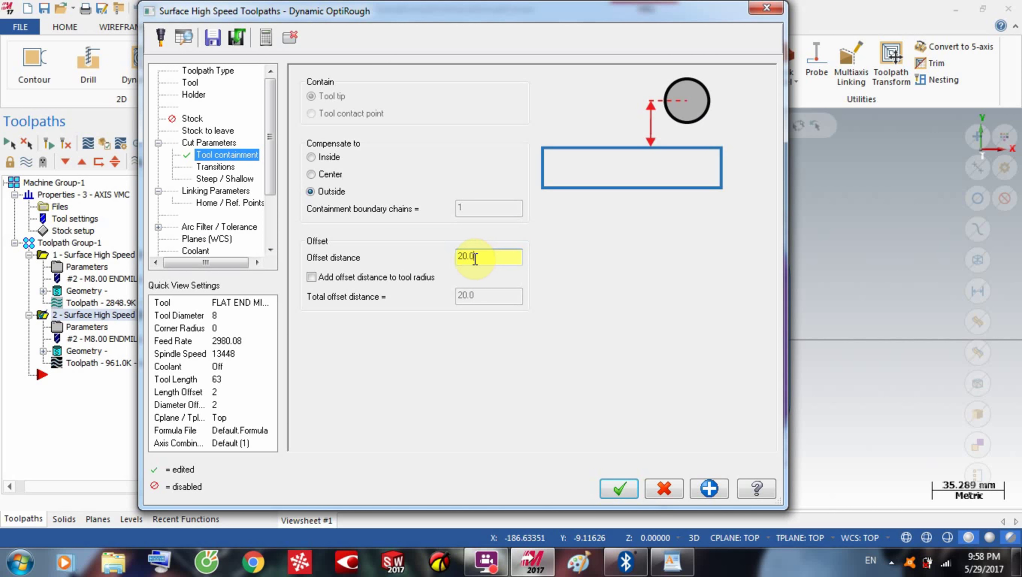
click(481, 261)
click(310, 277)
click(620, 490)
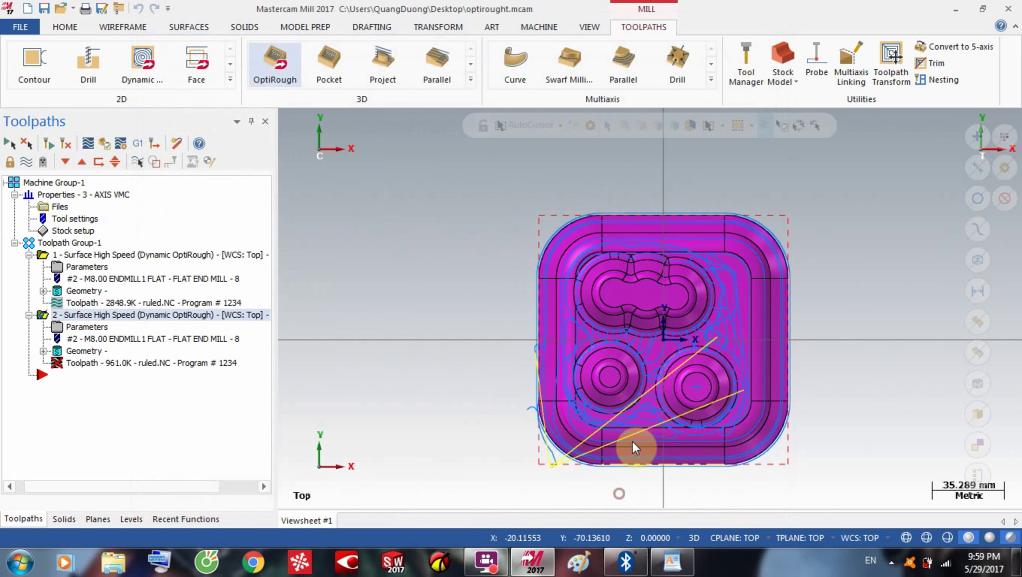
scroll(656, 450, up, 2)
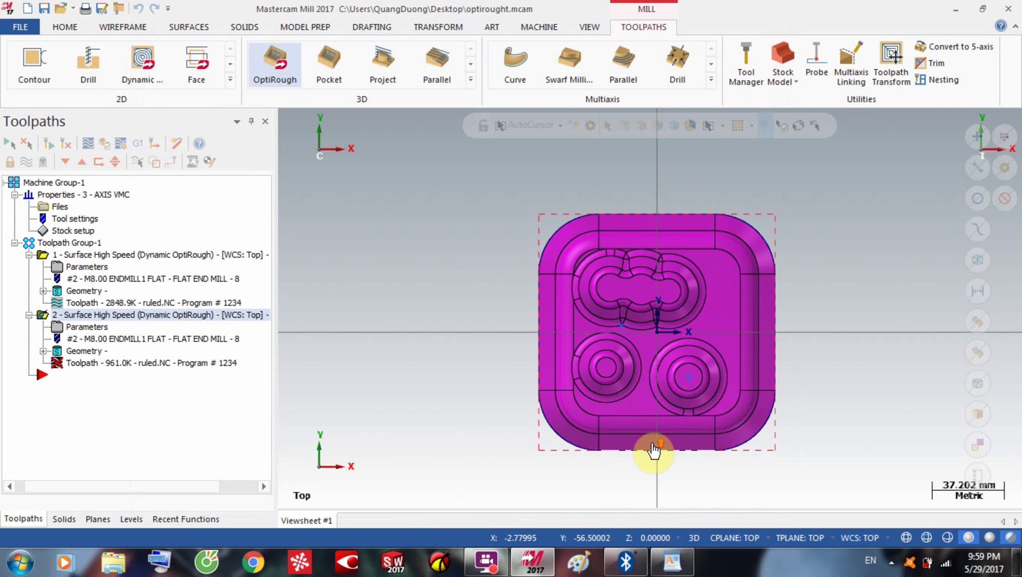
click(89, 144)
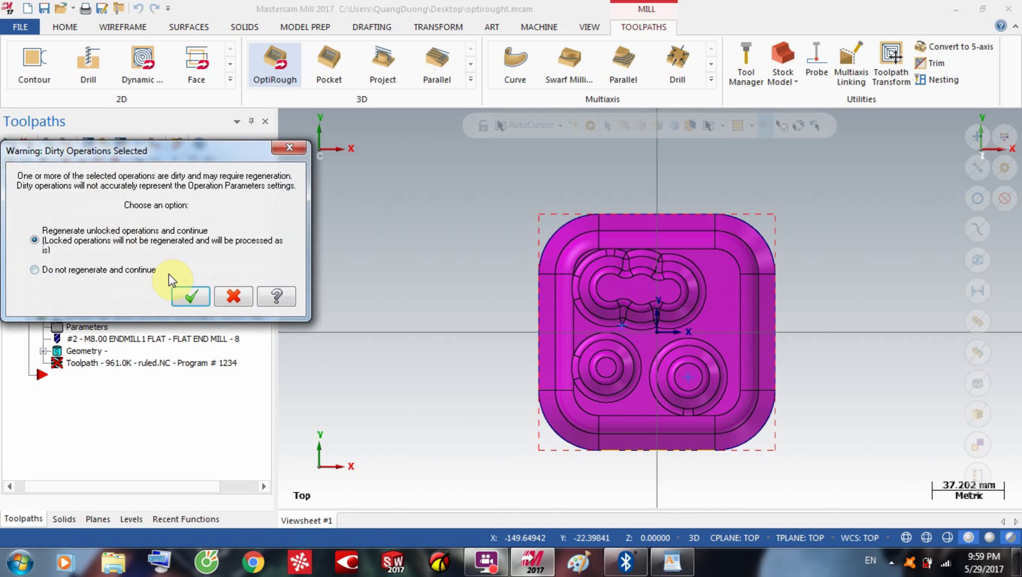
click(180, 297)
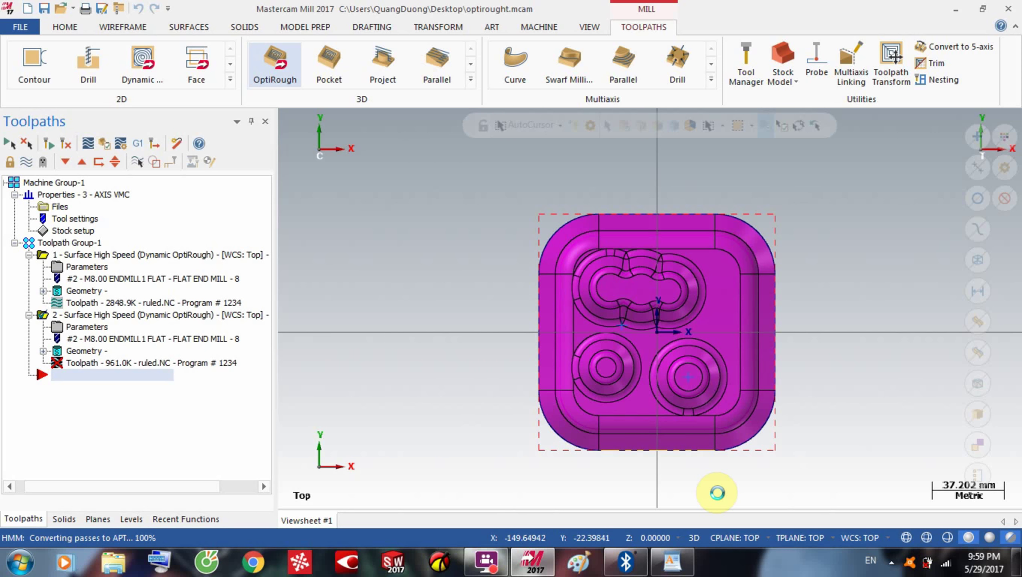
Step: Display the Outside-compensated toolpath and inspect how far its passes extend beyond the part's outer walls
key(alt+t)
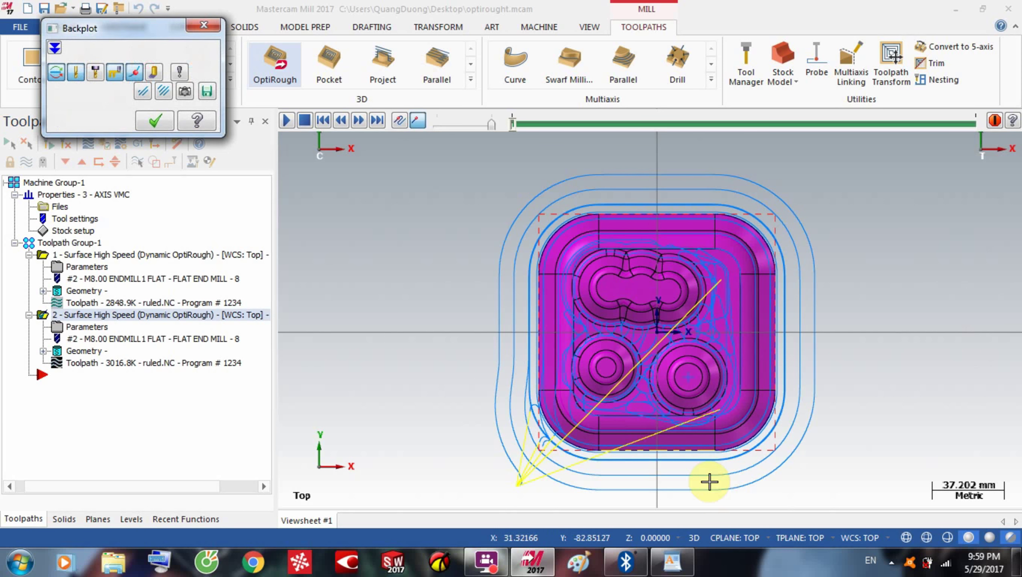
click(563, 261)
click(153, 120)
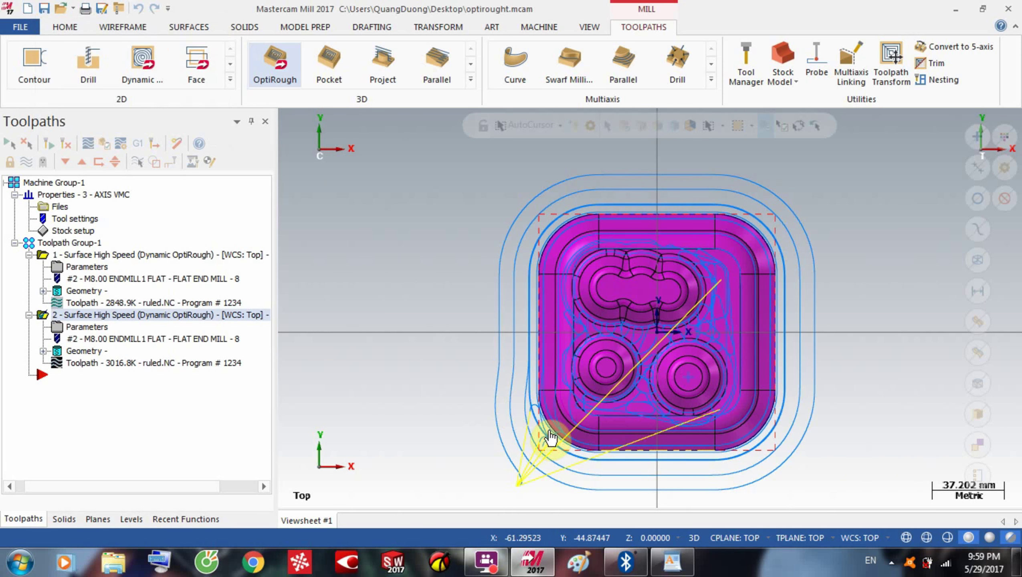
mouse_move(778, 426)
middle_down()
mouse_move(784, 378)
mouse_move(772, 425)
middle_up()
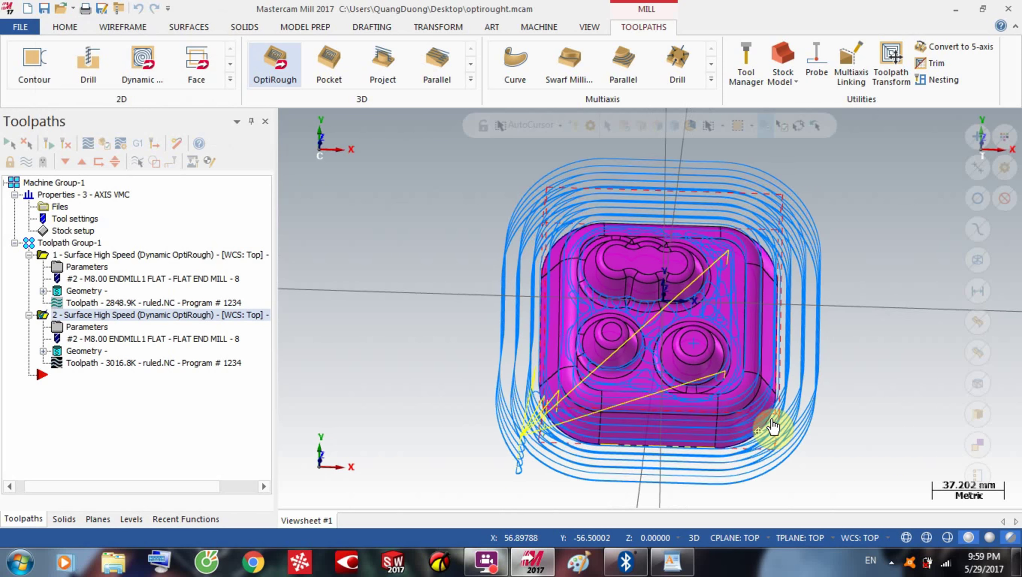
right_click(433, 311)
click(457, 388)
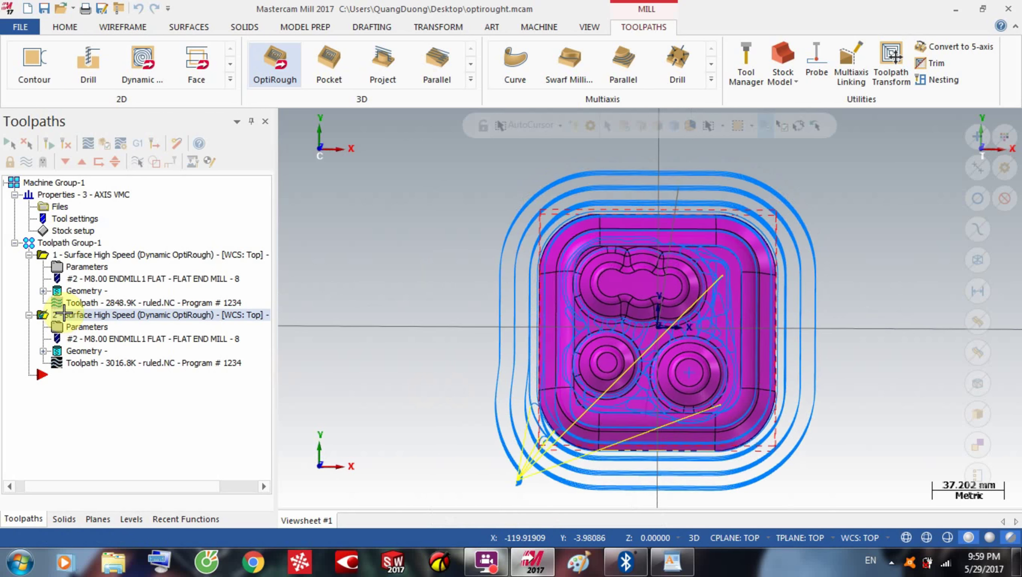
Step: Review the second operation's Transitions parameters and its available entry methods, examining the toolpath around the part for comparison
click(82, 327)
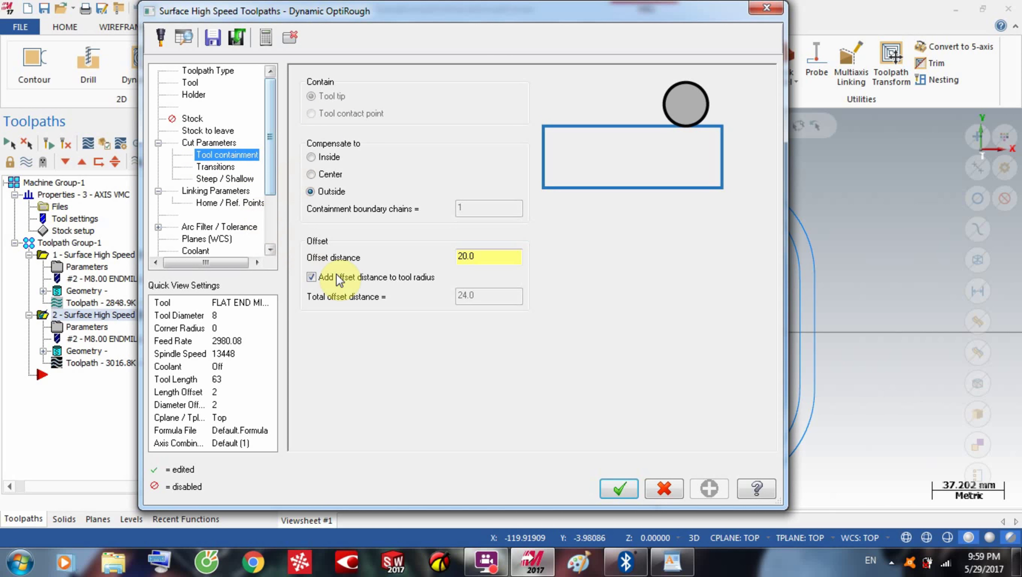
click(216, 167)
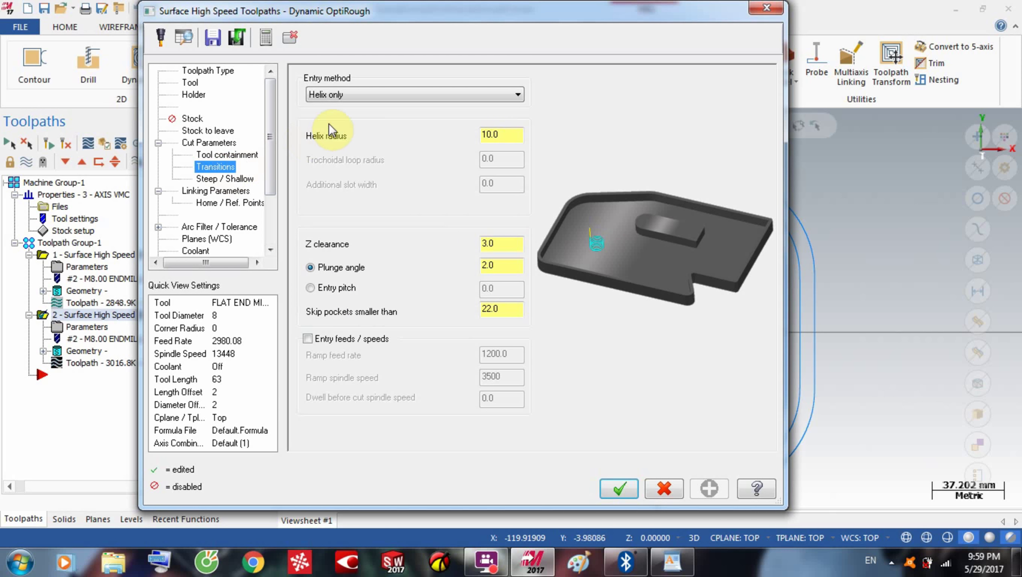
click(607, 483)
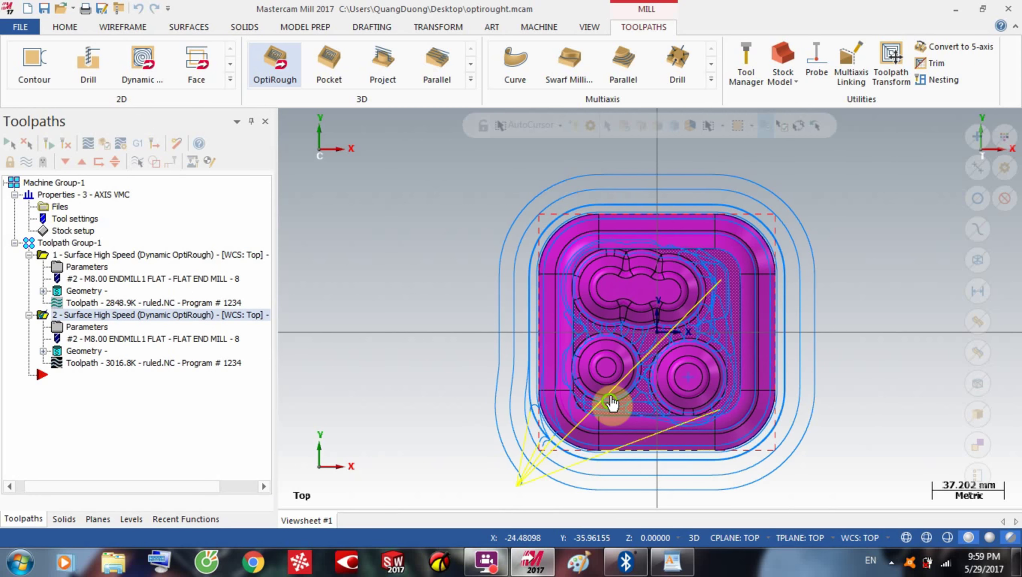
middle_drag(611, 407, 570, 270)
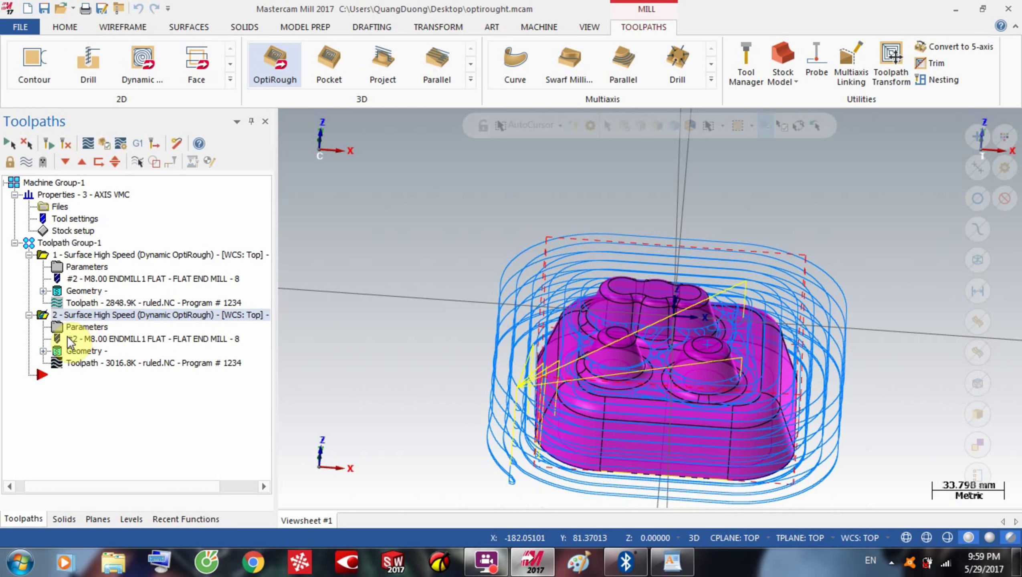
click(71, 327)
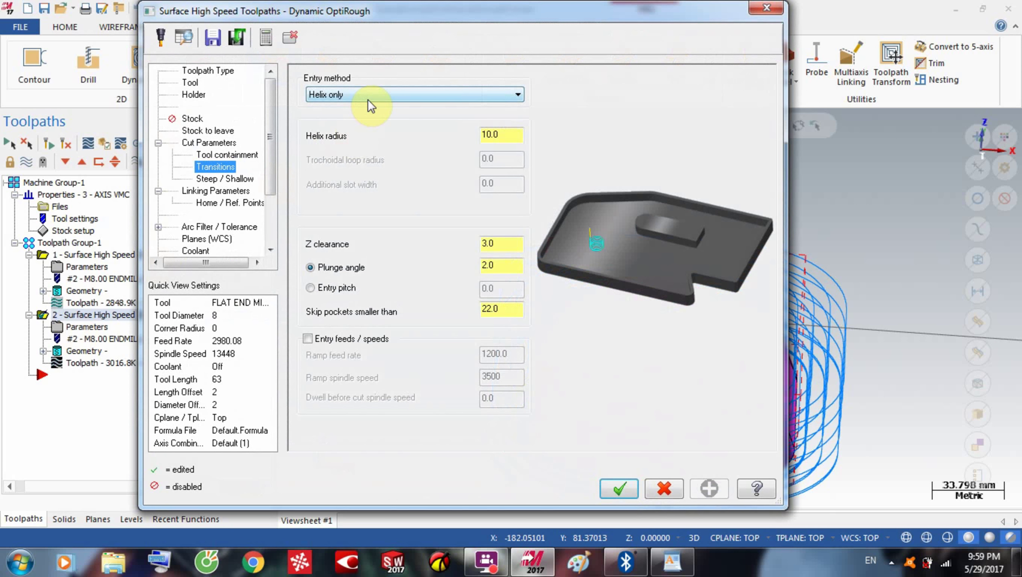
click(367, 99)
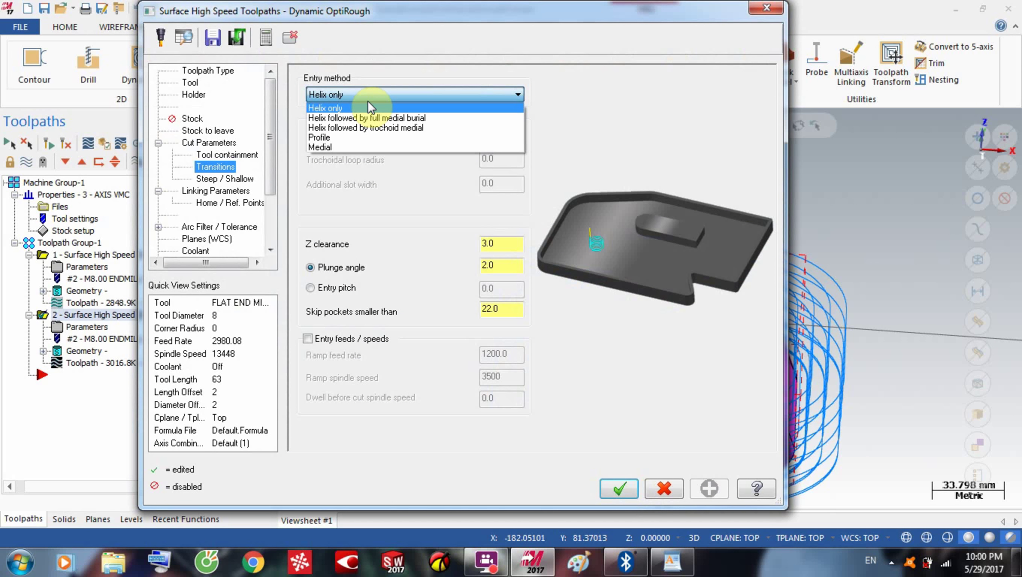
click(369, 96)
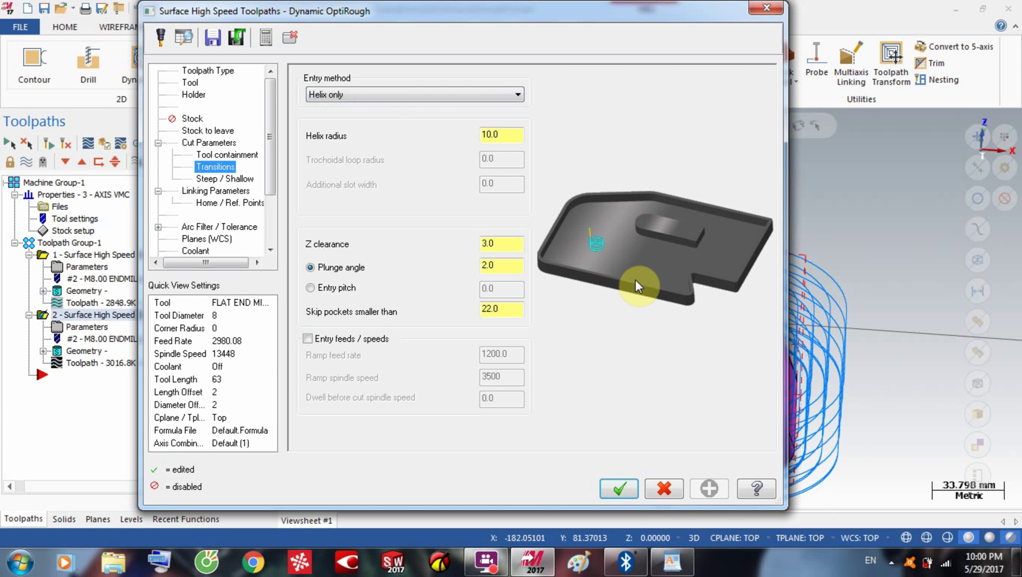
Step: Backplot the Outside-compensated toolpath of the second operation and inspect its passes around the part
click(617, 490)
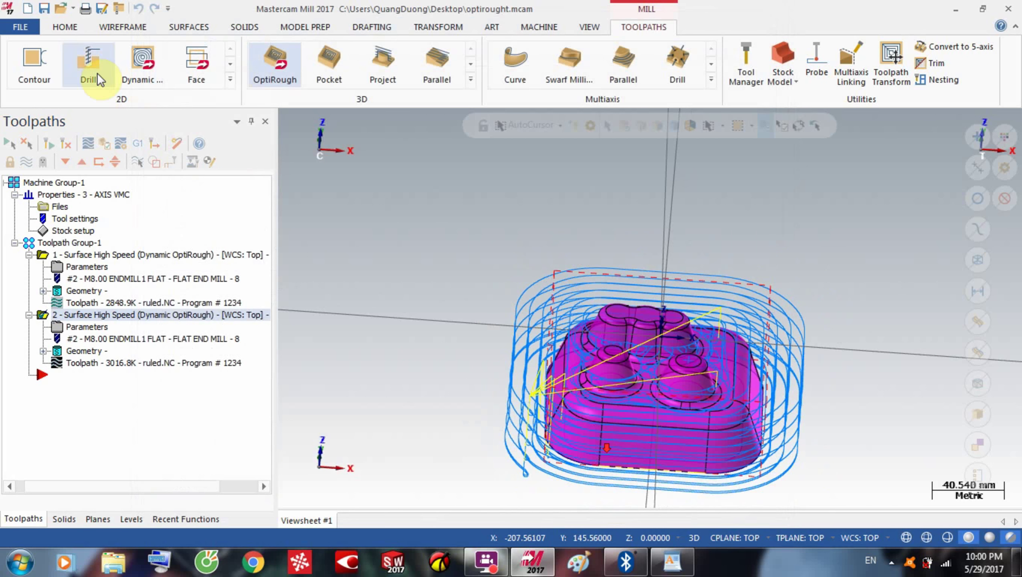
click(88, 144)
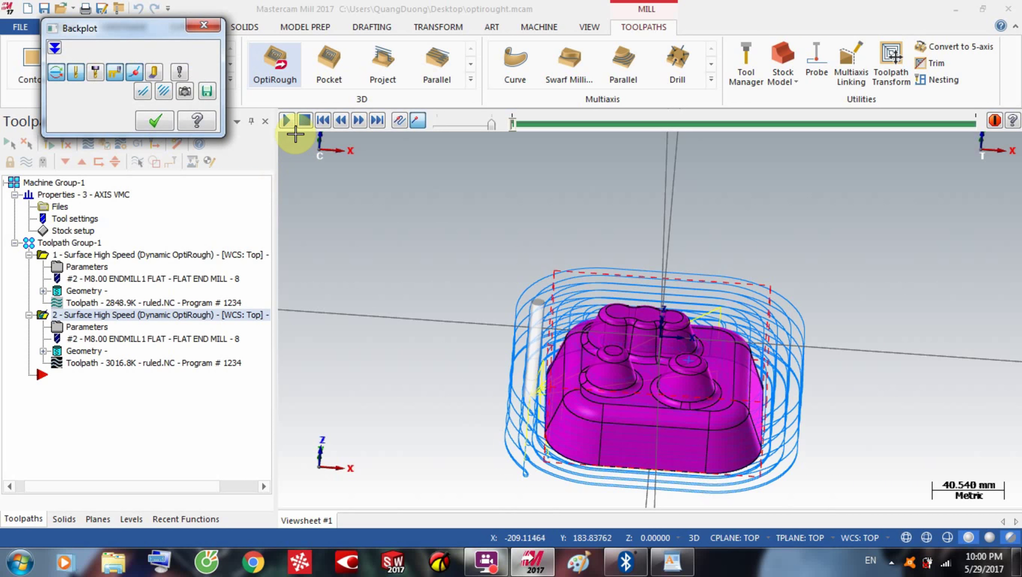
click(289, 123)
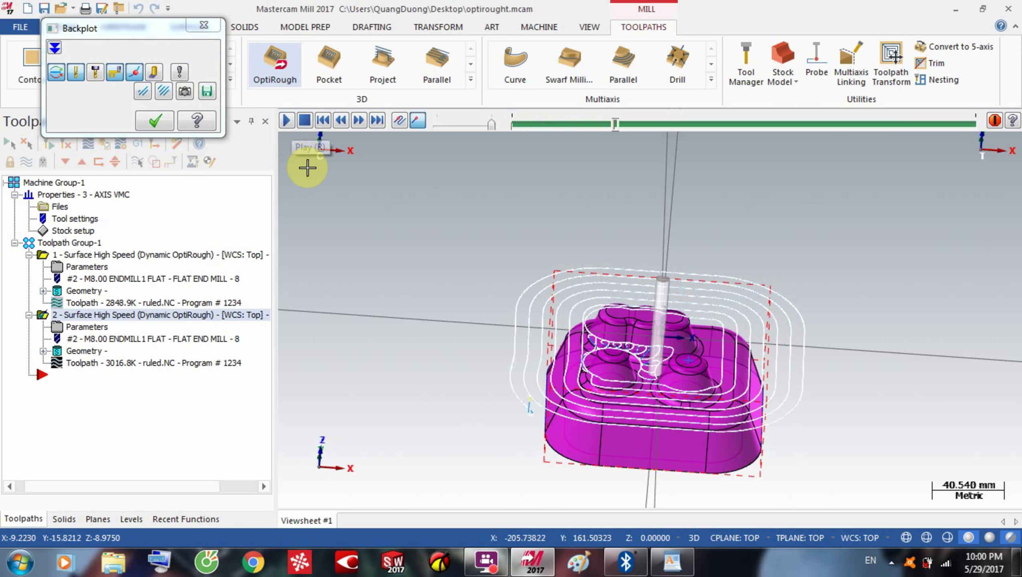
middle_drag(548, 330, 299, 208)
click(156, 126)
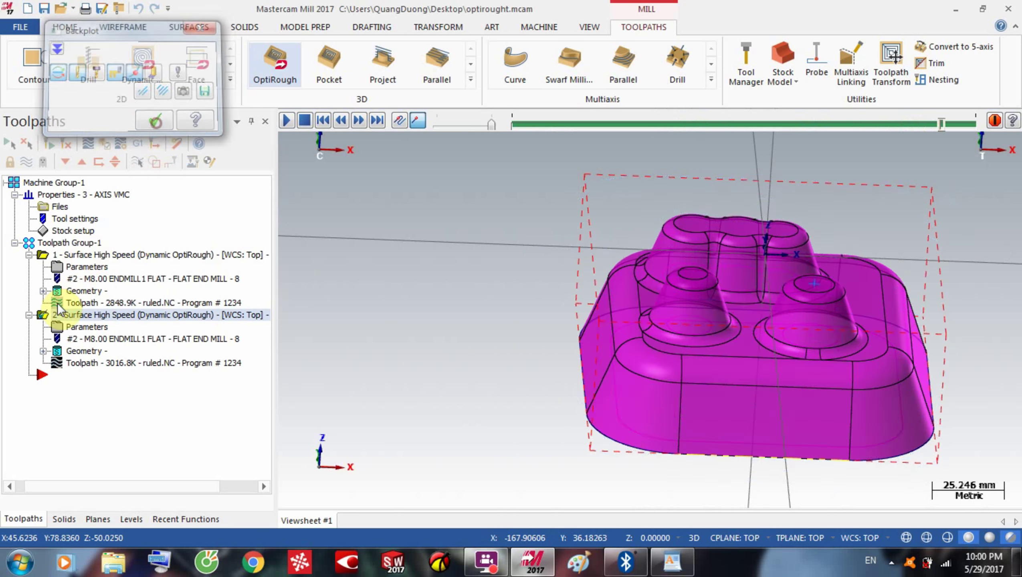
click(67, 327)
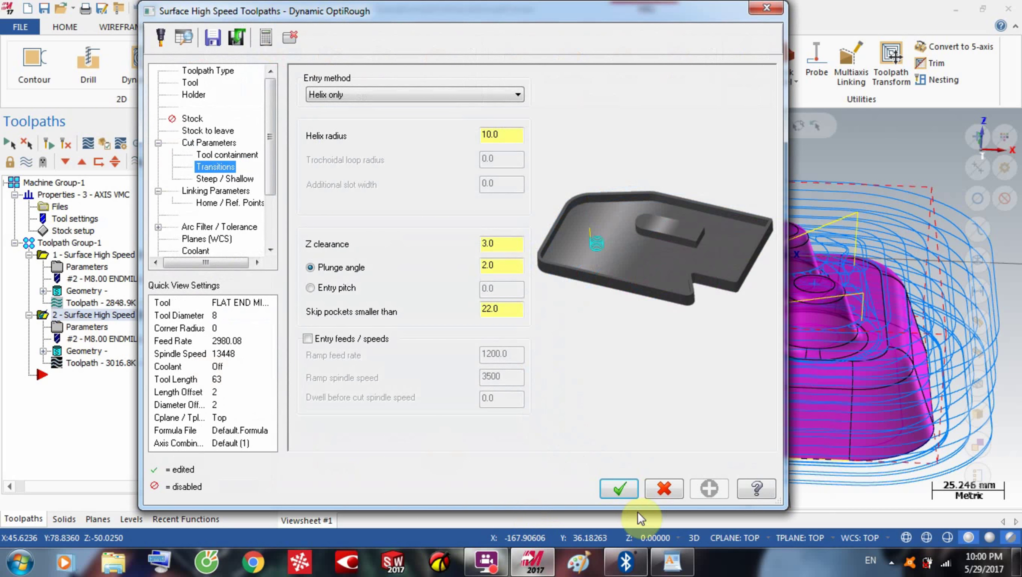
click(615, 487)
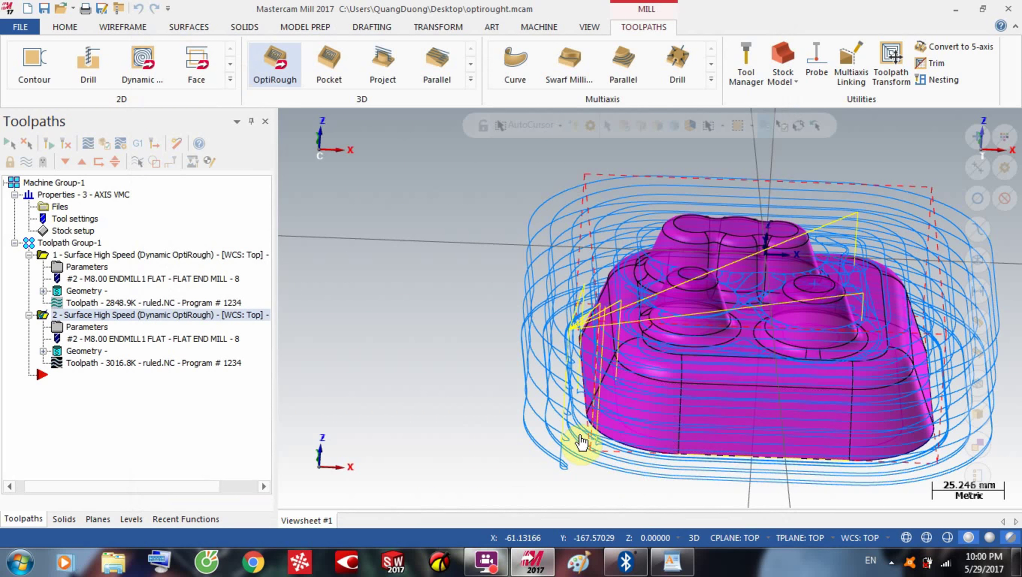
Step: Compensate the second operation's containment to Inside with a 0 offset distance not added to the tool radius, and regenerate the toolpath
click(85, 327)
click(213, 142)
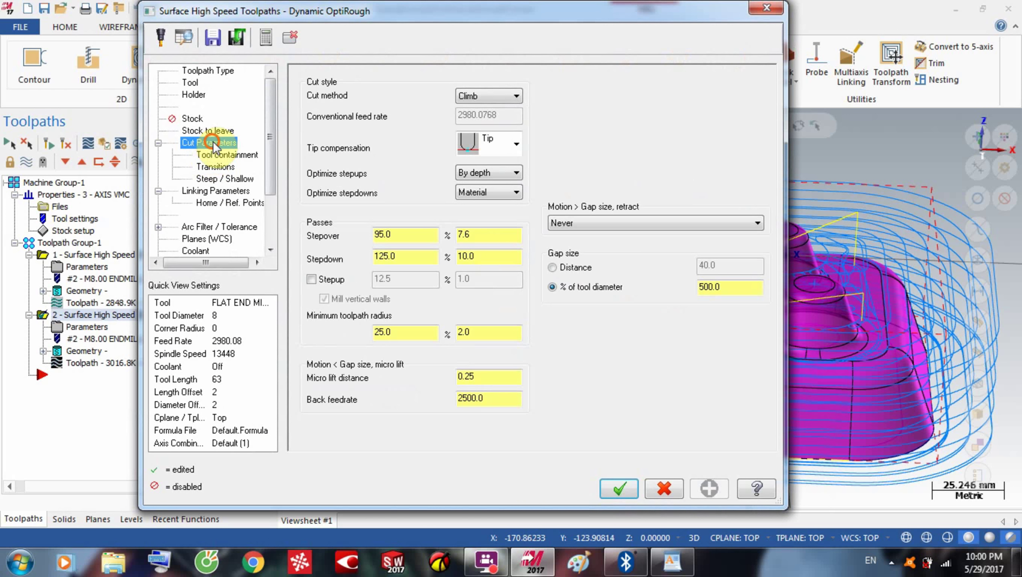
click(228, 156)
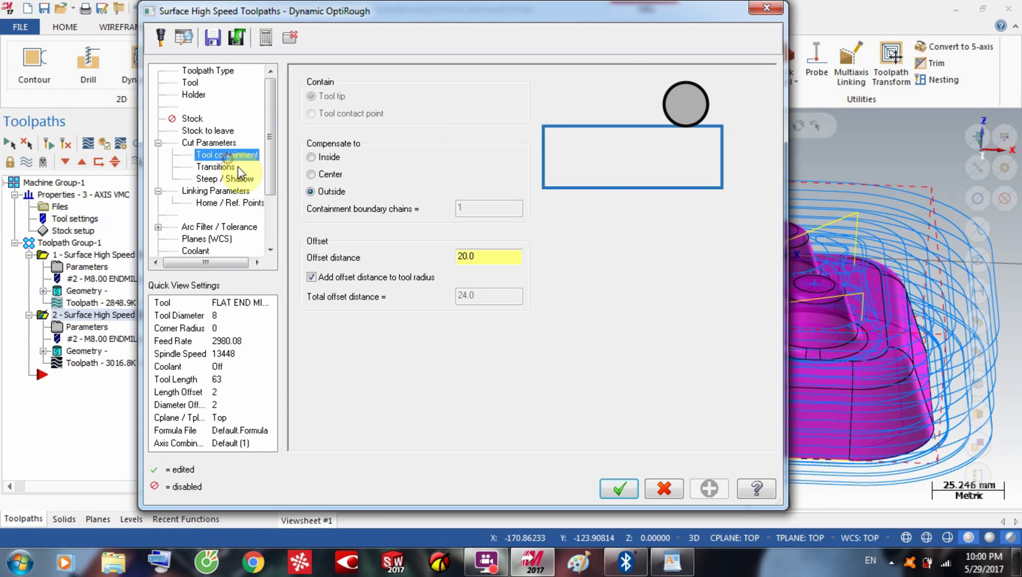
click(311, 156)
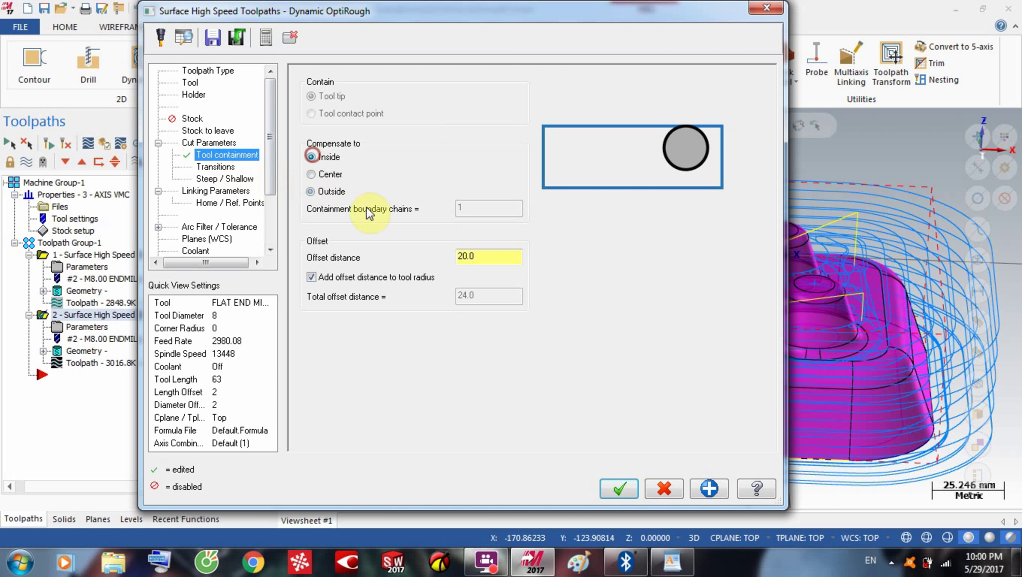
double_click(505, 257)
text(0)
key(Return)
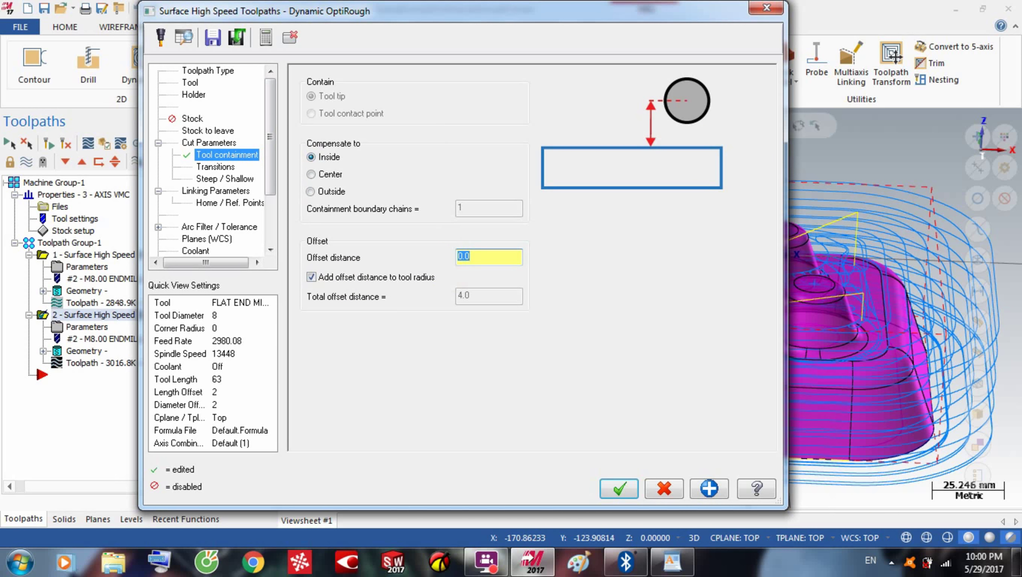
click(311, 278)
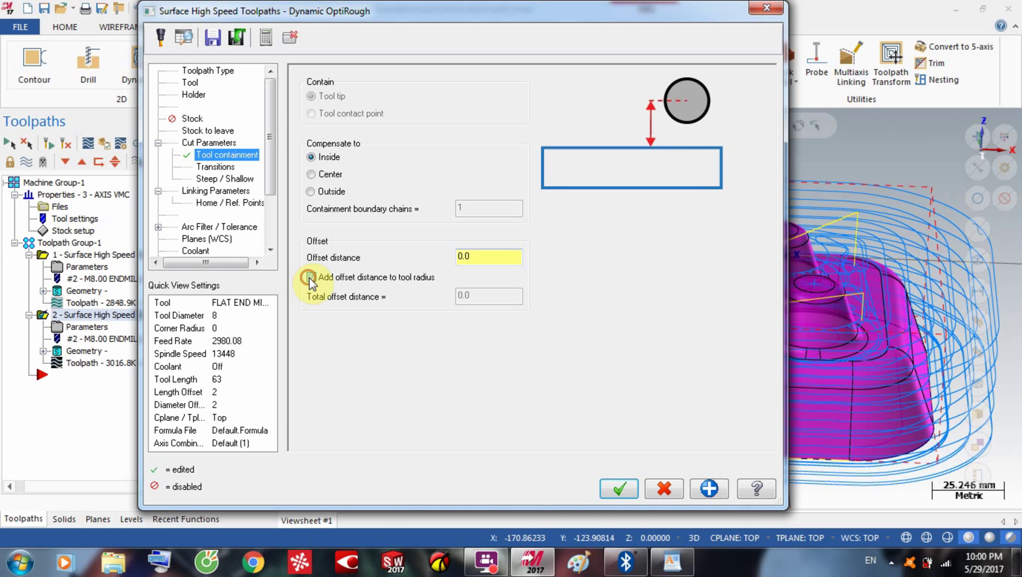
click(619, 489)
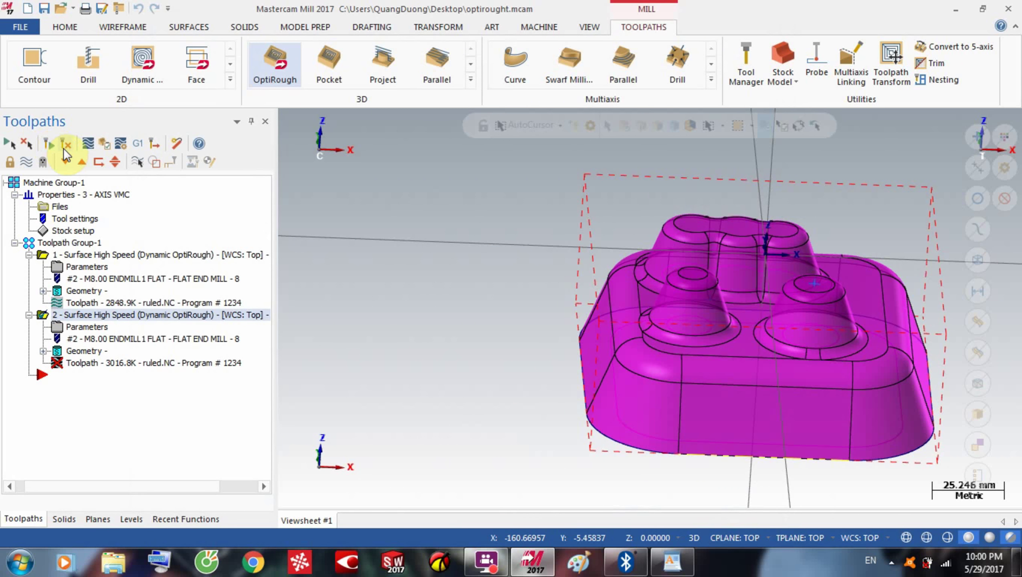
click(88, 143)
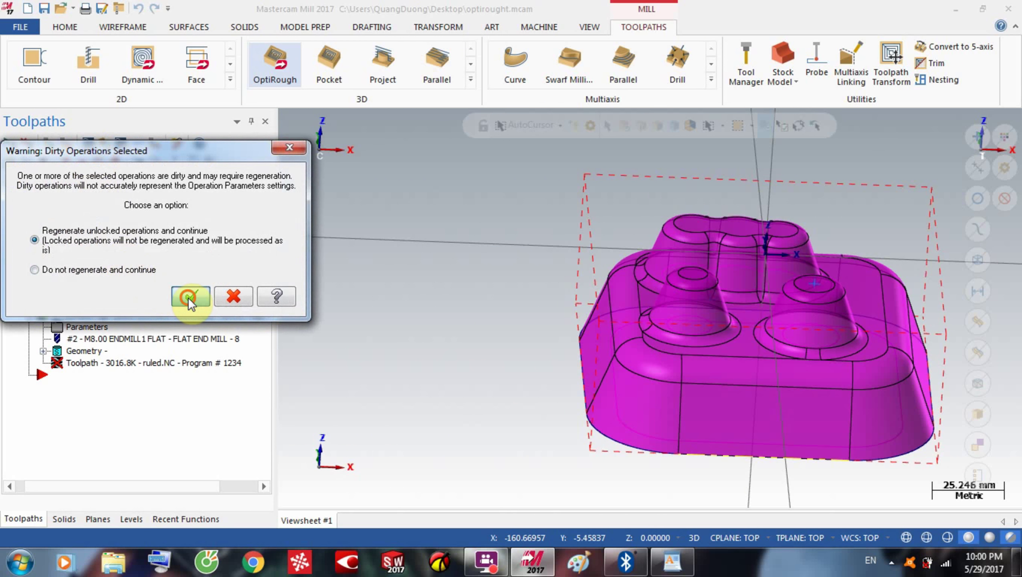
click(188, 296)
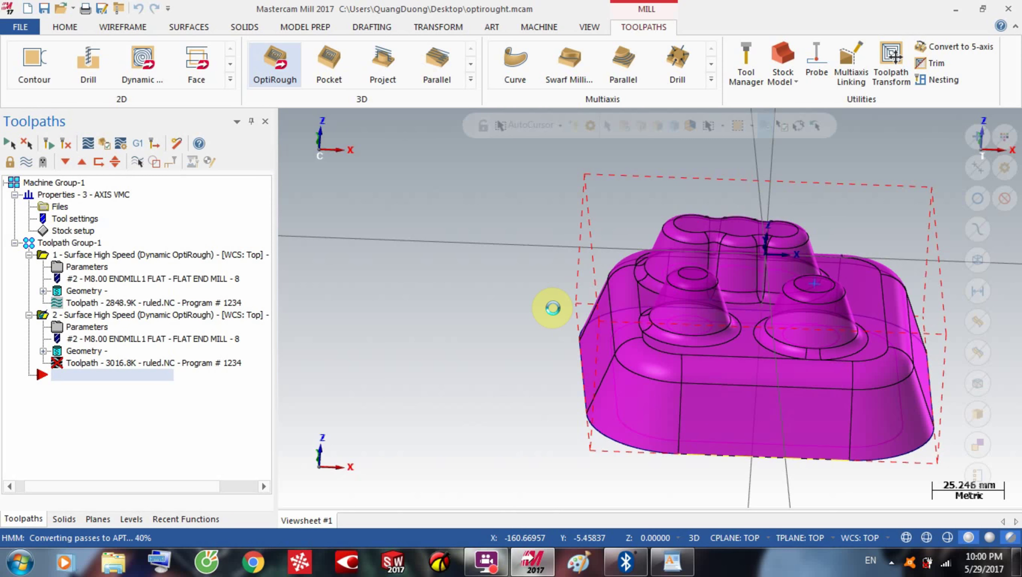
Step: Play the backplot of the Inside-compensated toolpath and inspect where its passes run relative to the containment boundary
key(alt+b)
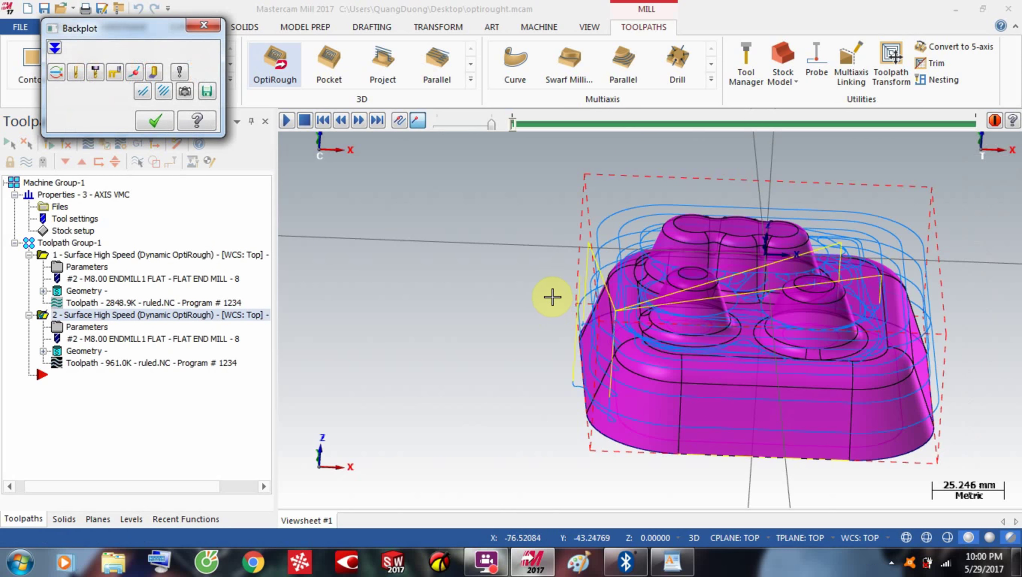
middle_drag(547, 304, 456, 165)
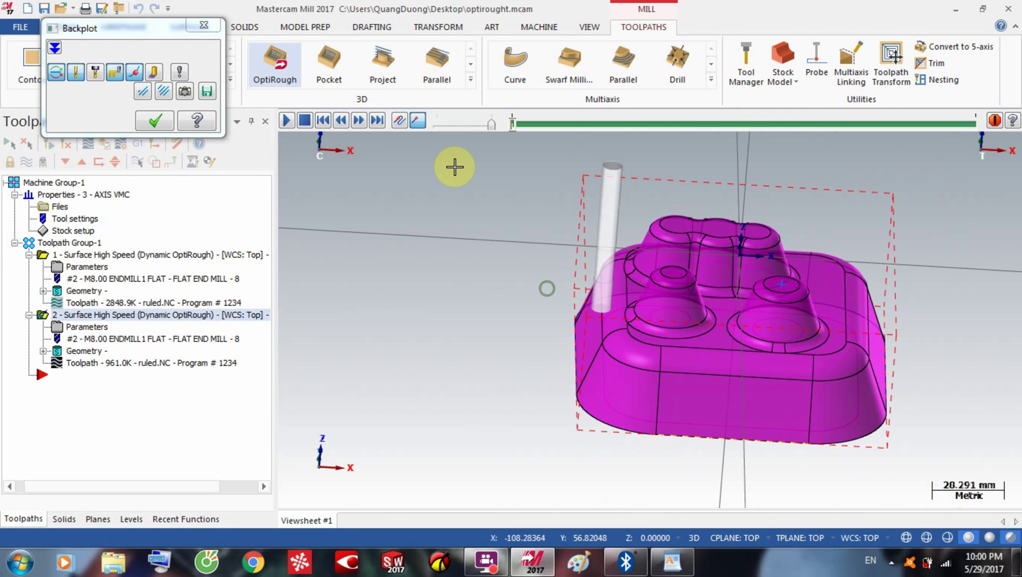
click(287, 121)
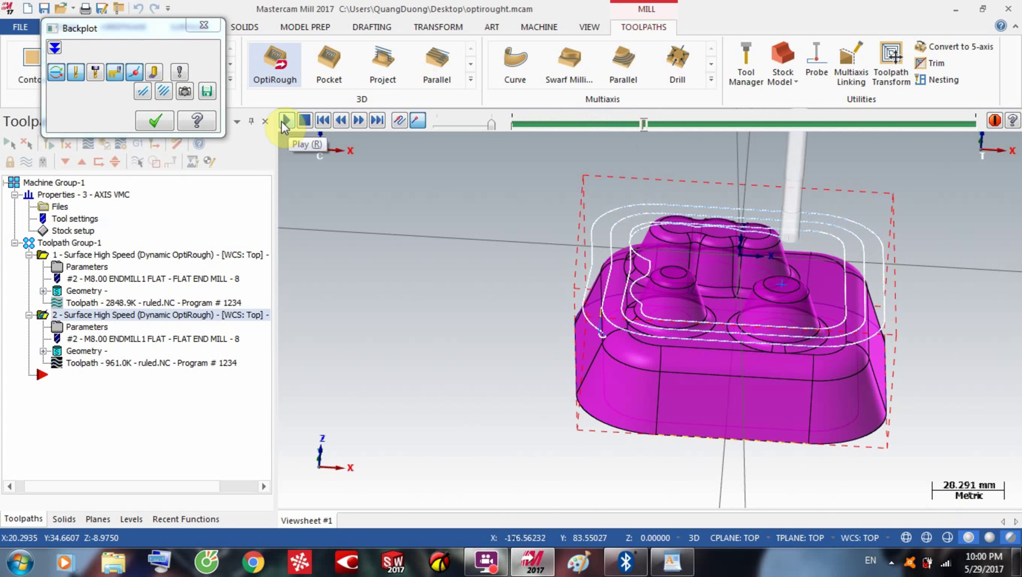
click(146, 121)
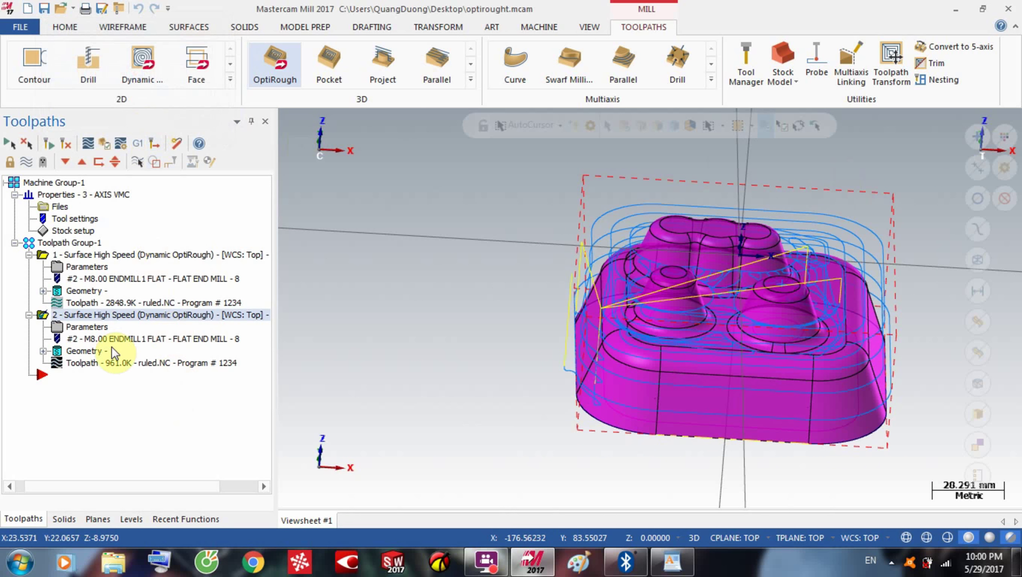
Step: Try the Helix followed by full medial burial entry method on the second operation and return it to Helix only
click(91, 330)
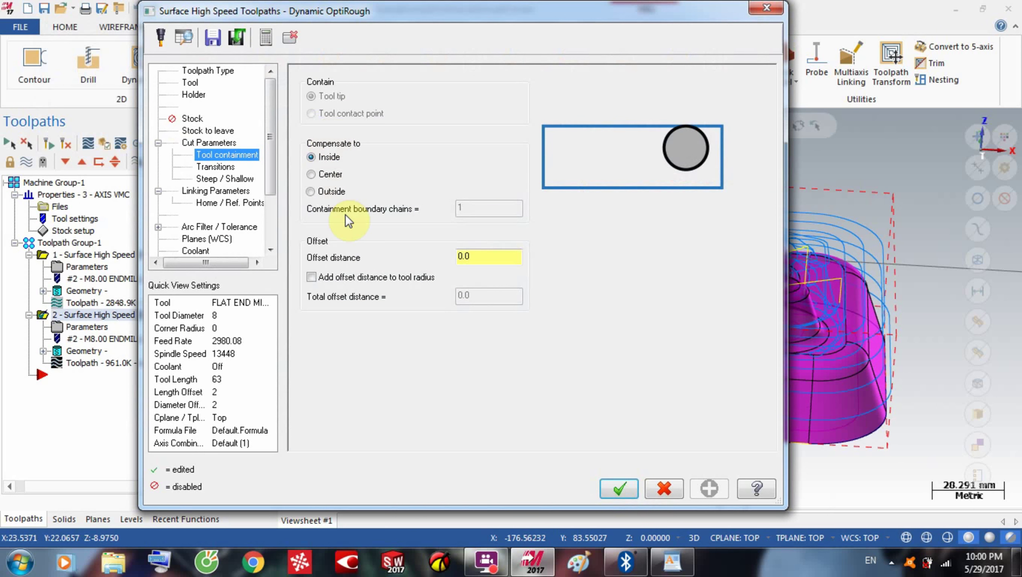
click(210, 165)
click(368, 96)
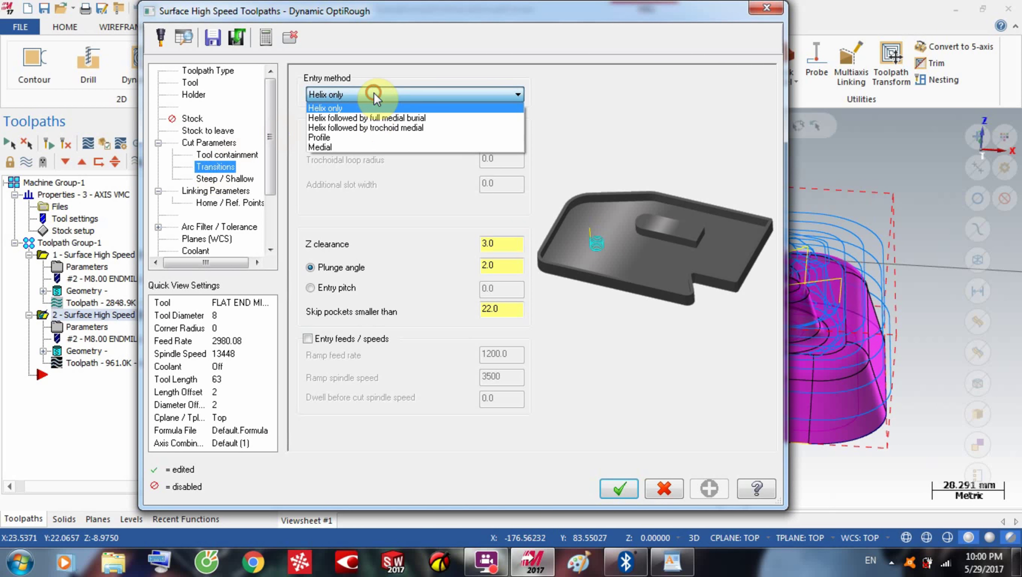
click(370, 120)
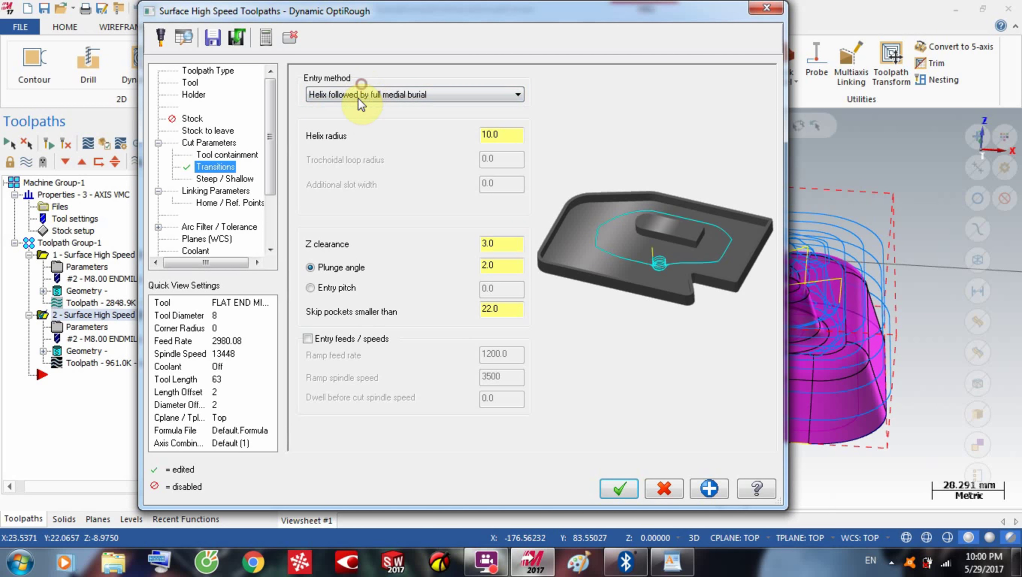
click(358, 97)
click(350, 107)
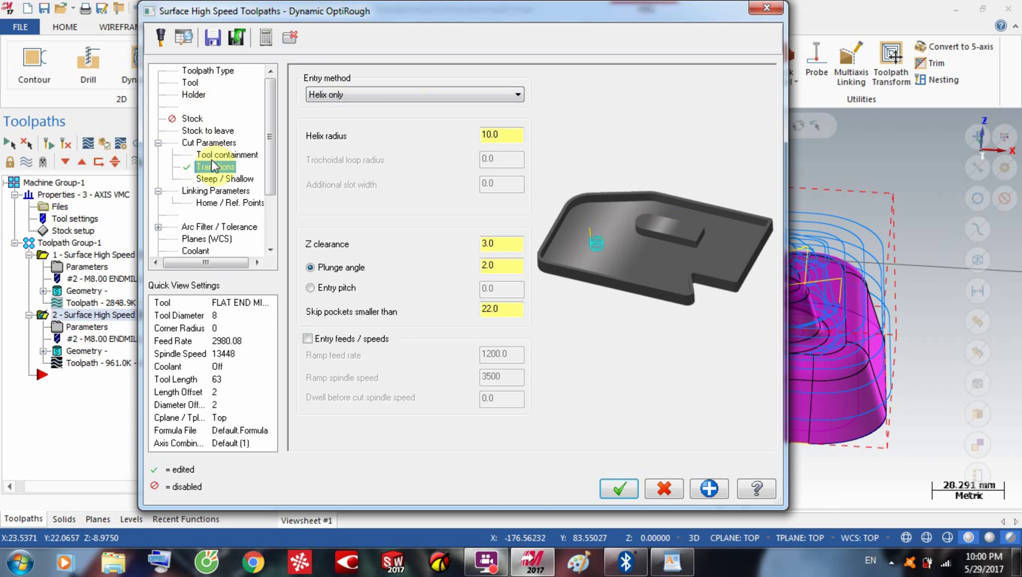
click(619, 489)
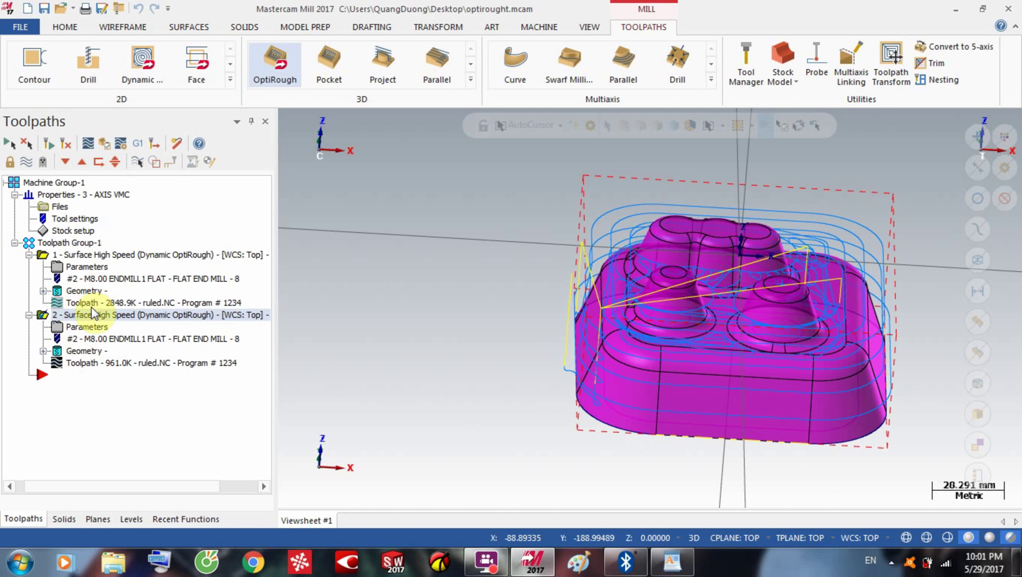
Step: Set the second operation's approximate starting point between the bosses at about X -5.5, Y -1.9, and regenerate the toolpath
click(83, 350)
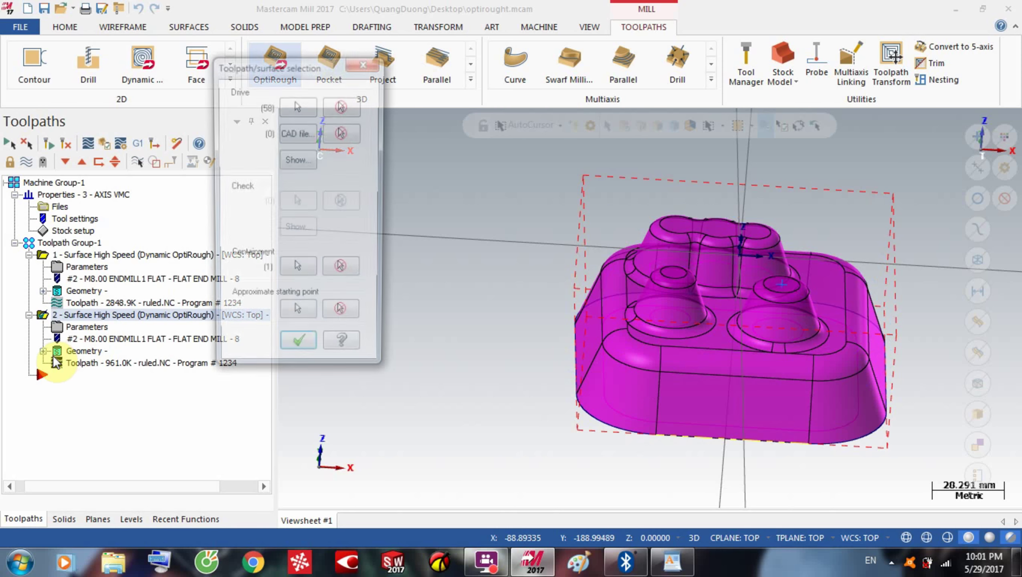
click(298, 317)
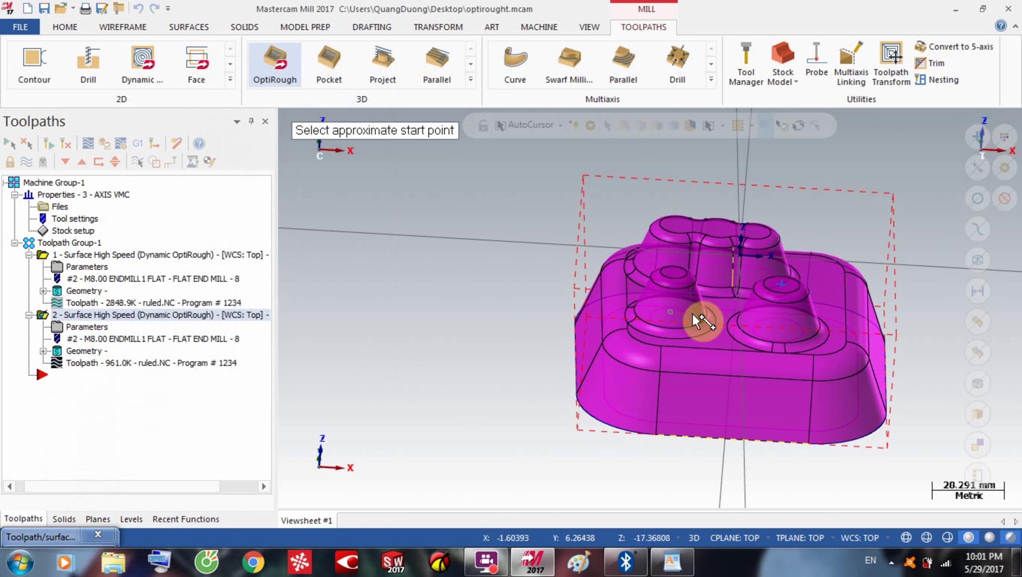
key(alt+1)
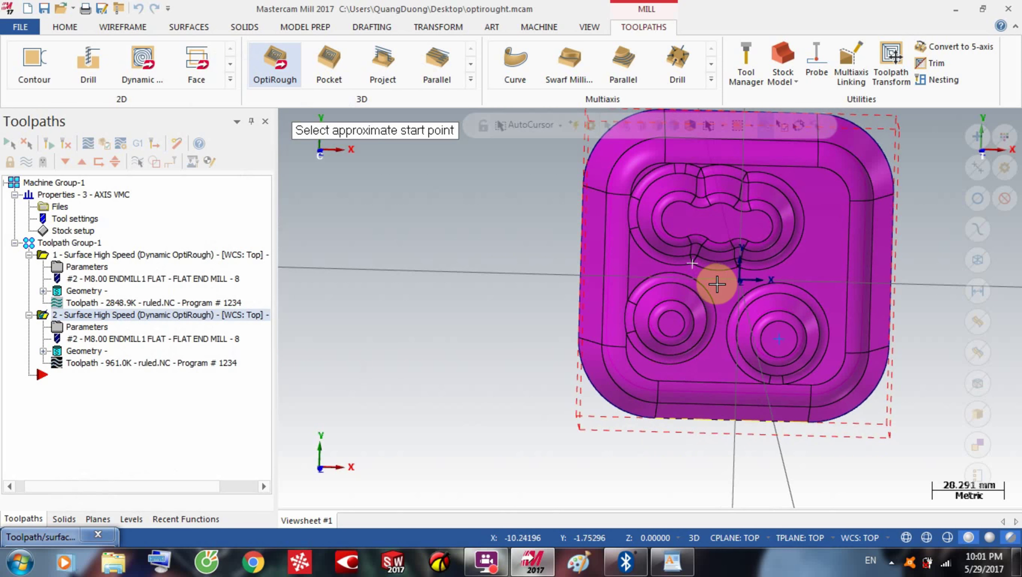
click(726, 285)
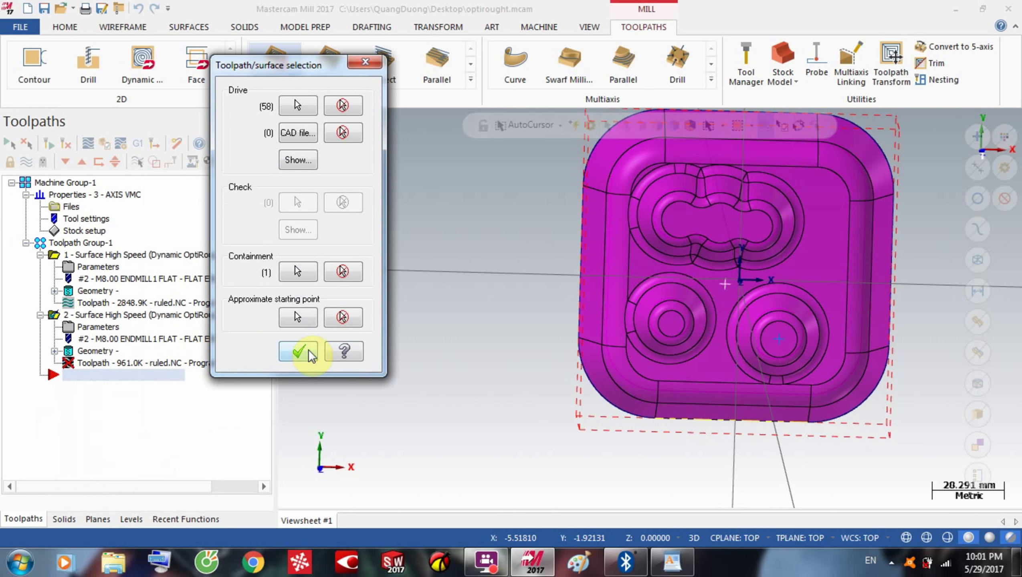
click(299, 349)
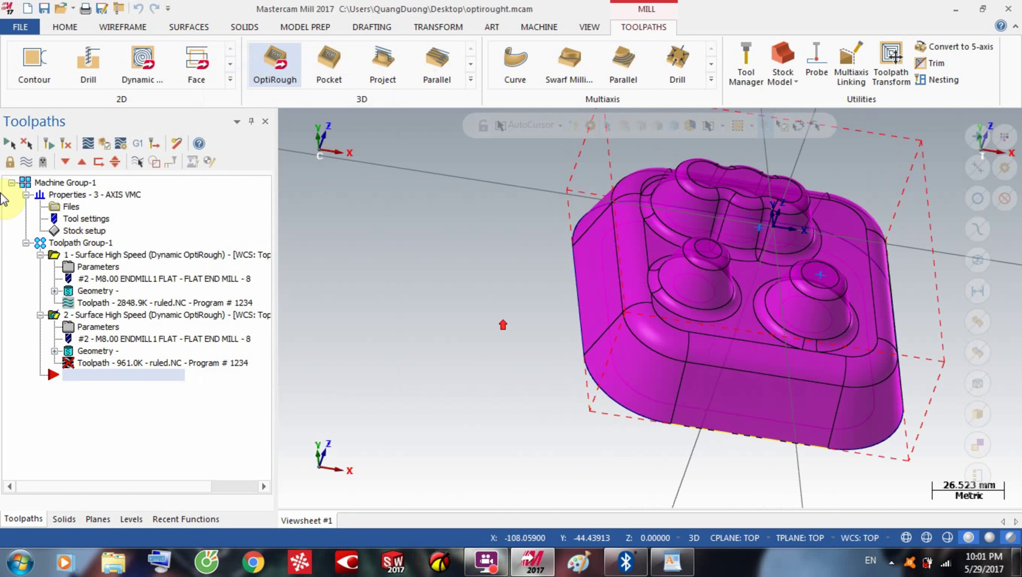
click(90, 143)
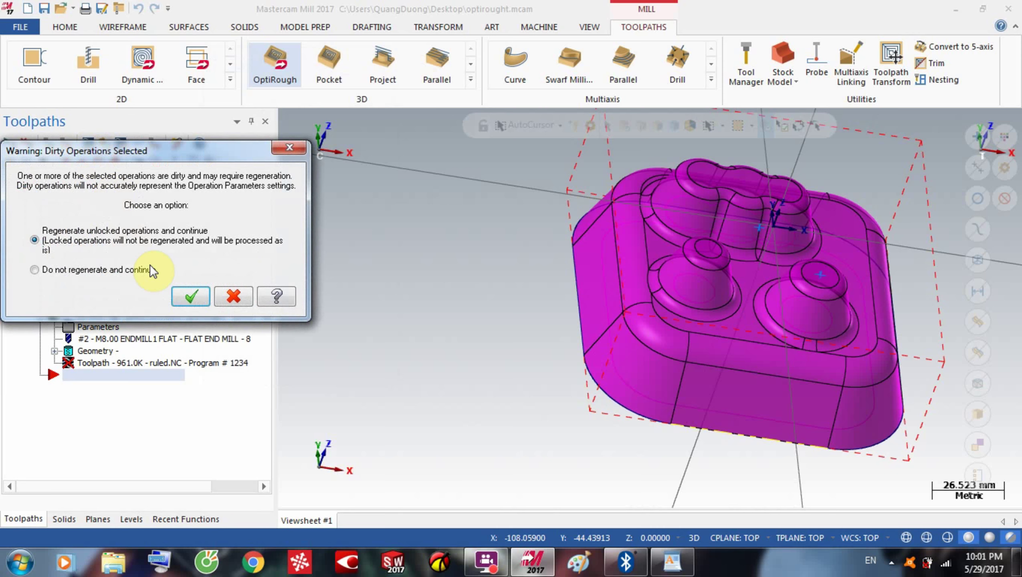
click(192, 299)
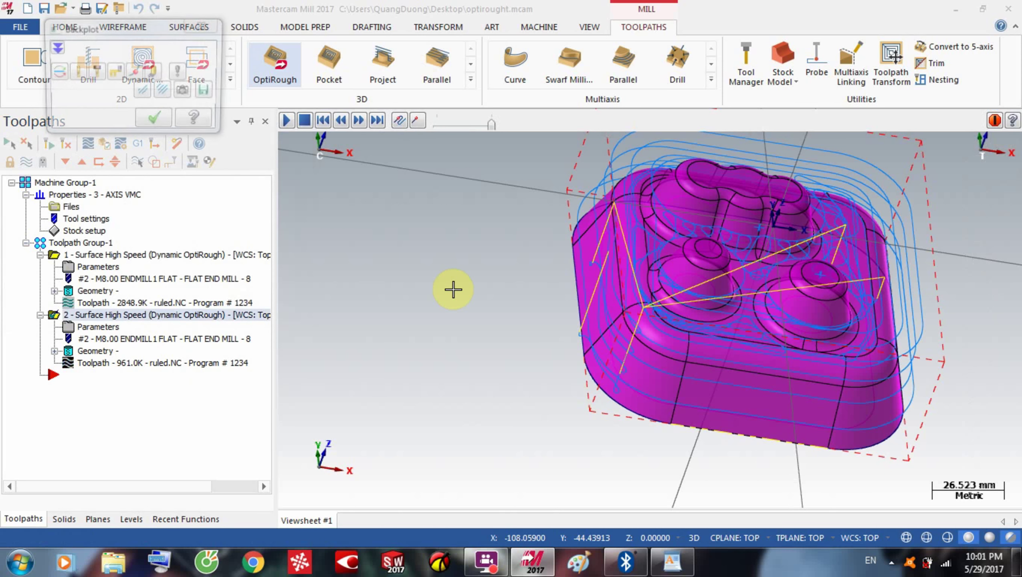
Step: Play the backplot to check where cutting starts, and review the second operation's drive, containment and starting point geometry
click(288, 121)
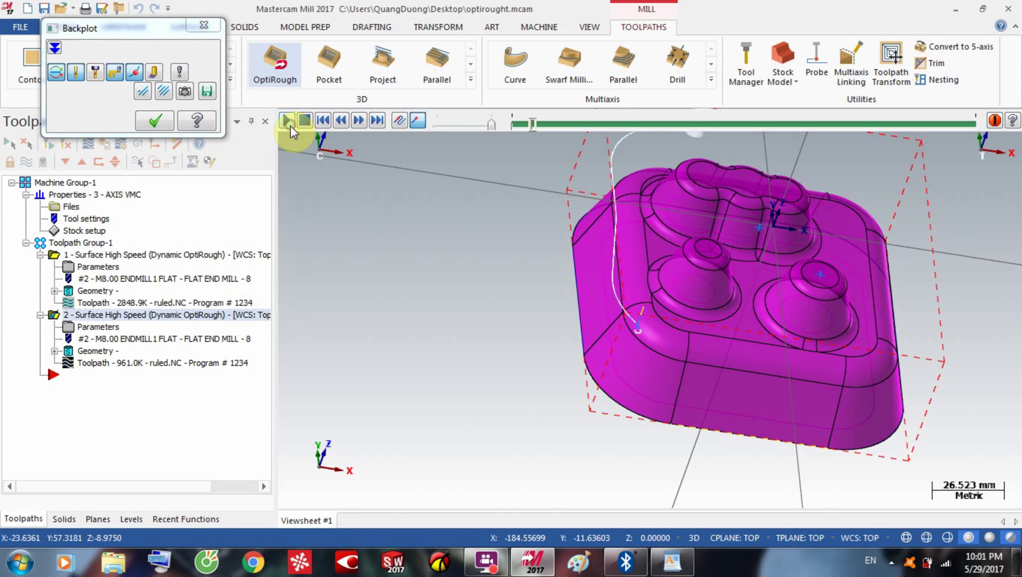
click(151, 122)
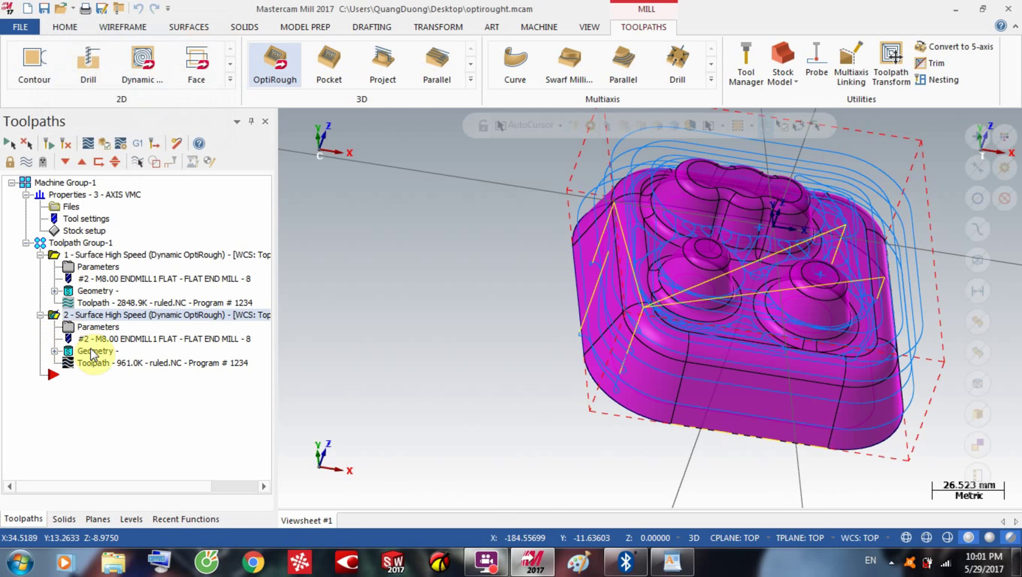
click(55, 351)
click(85, 352)
click(297, 352)
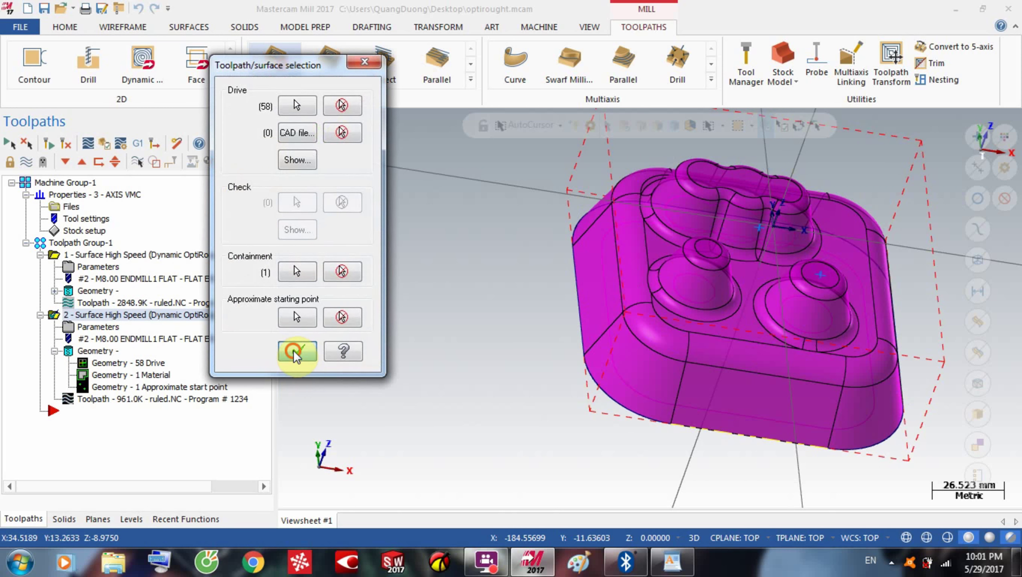
Step: Try the entry methods Helix followed by full medial burial and Helix followed by trochoid medial on the second operation, and return it to Helix only
click(79, 329)
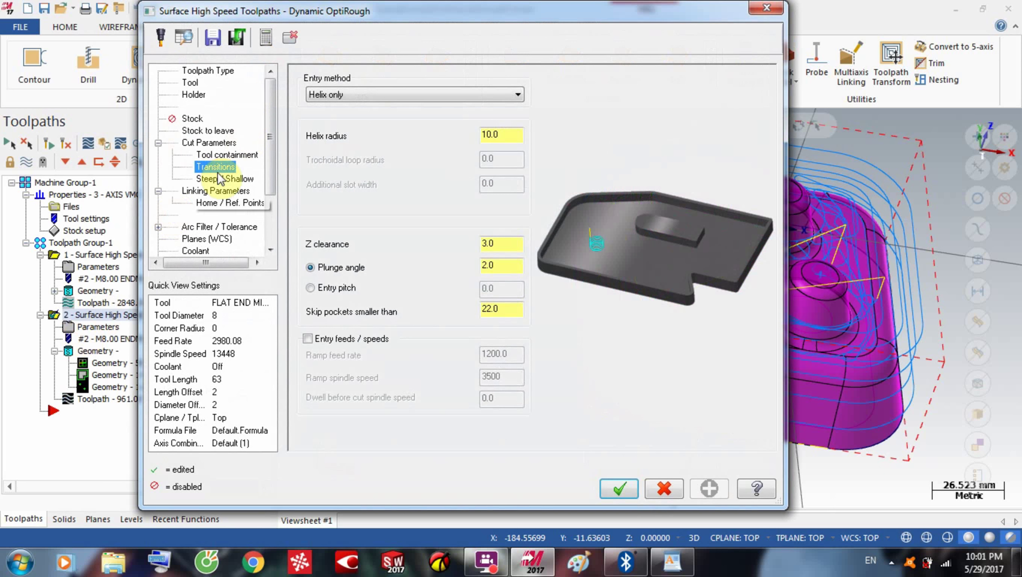
click(223, 179)
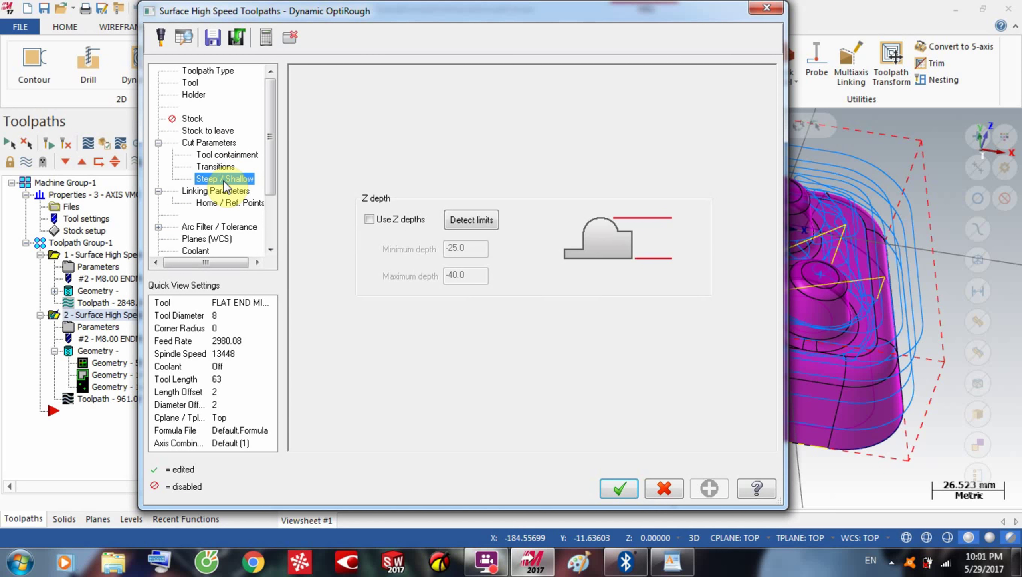
click(215, 166)
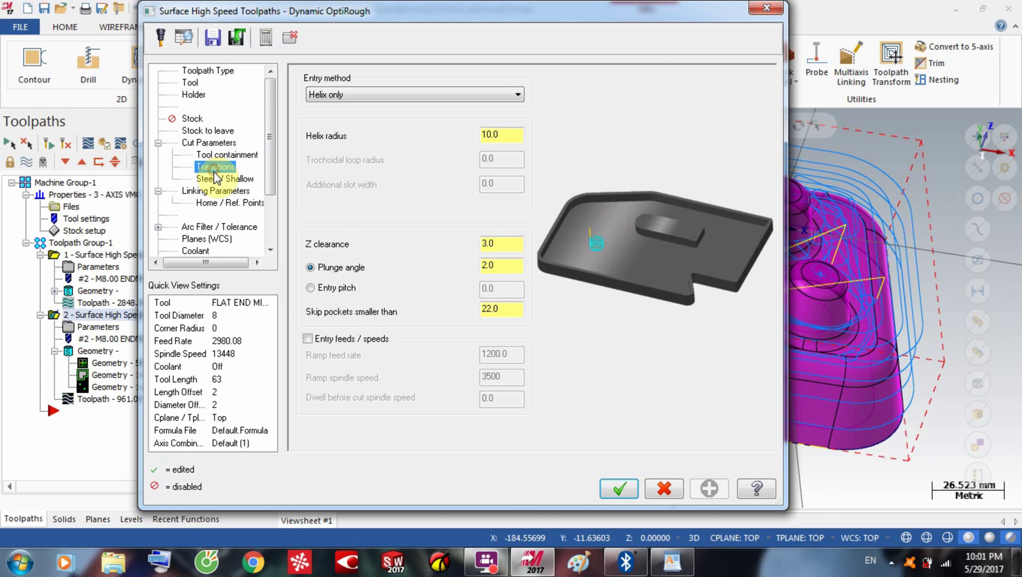
click(353, 93)
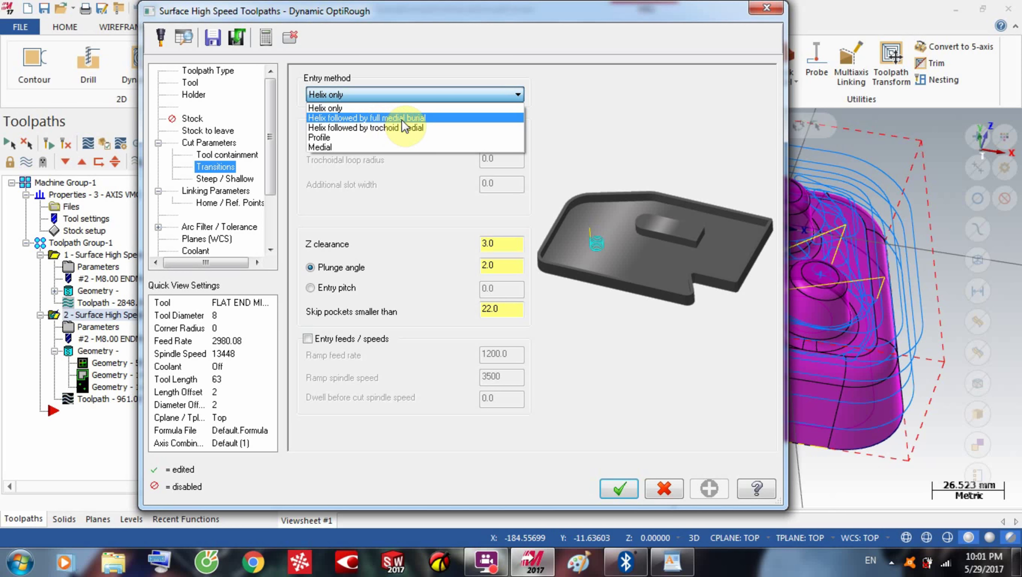
click(424, 118)
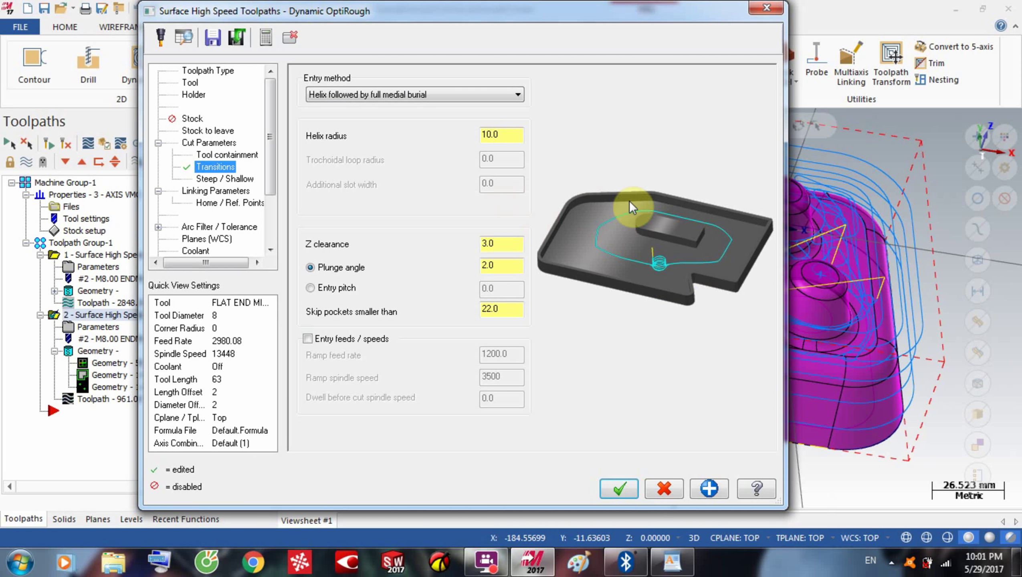
click(391, 99)
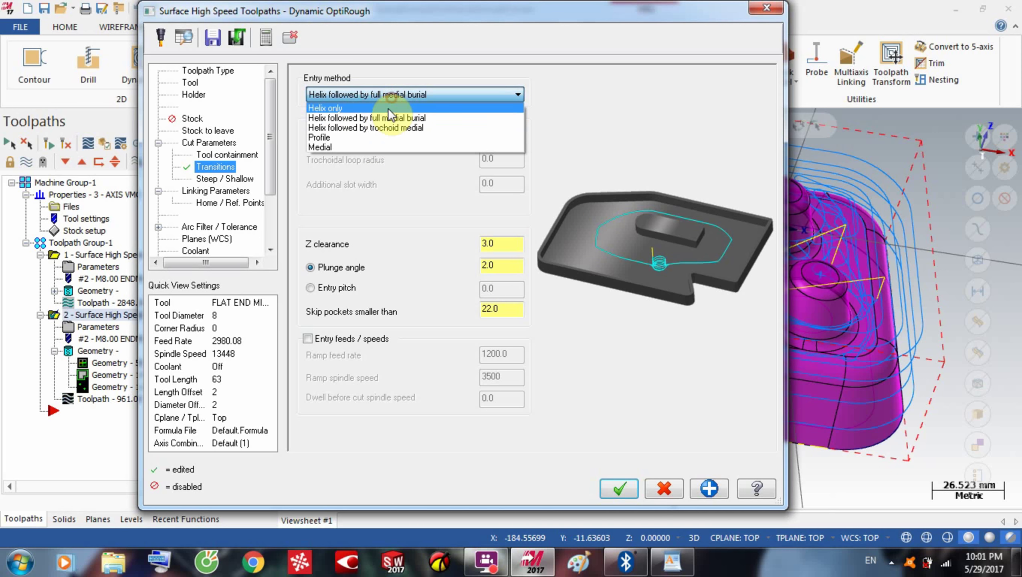
click(375, 129)
click(311, 94)
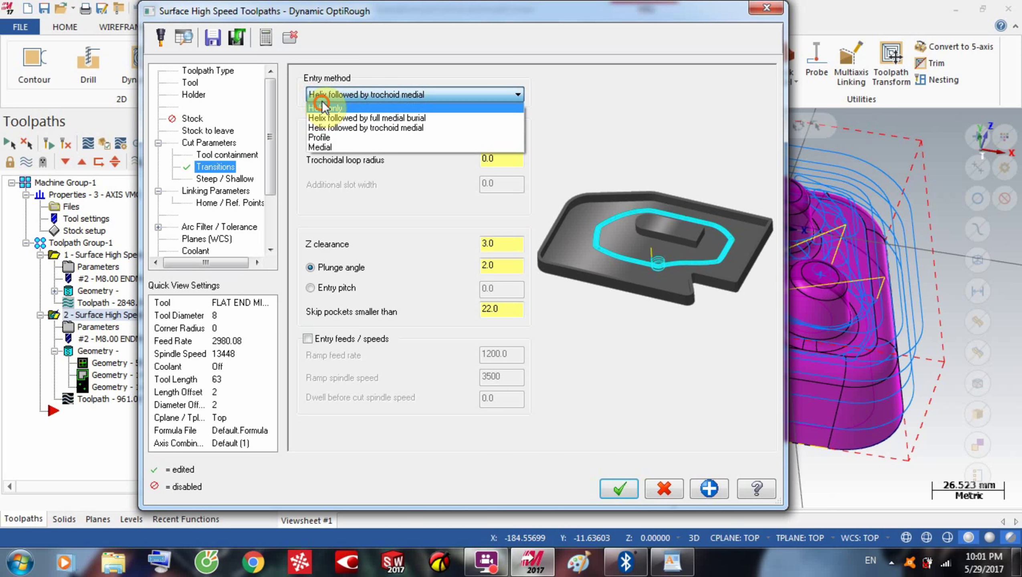
click(321, 105)
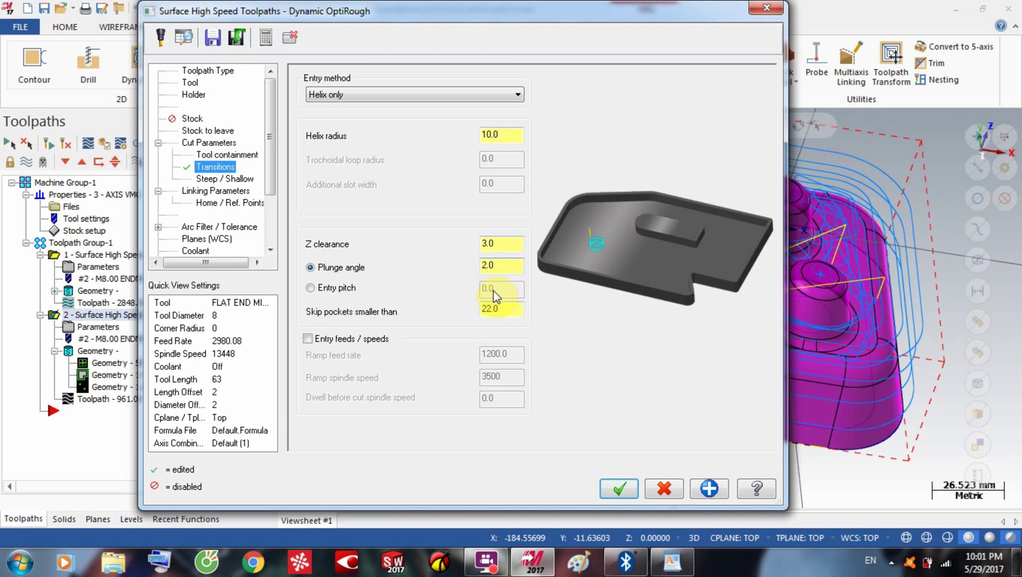
Step: Review the second operation's Steep / Shallow Z depth options and inspect the toolpath's depth levels from the front
click(207, 180)
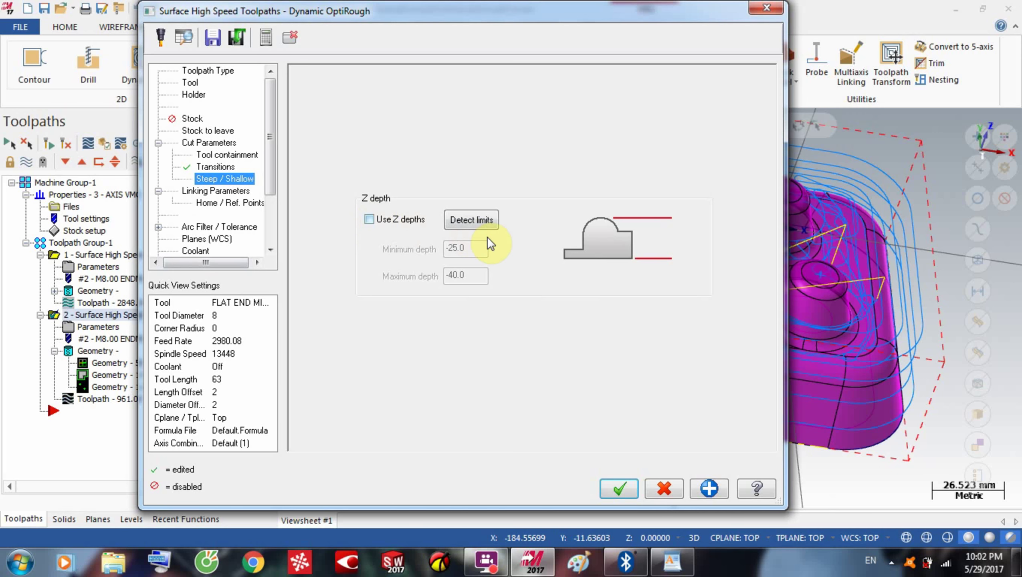
click(613, 485)
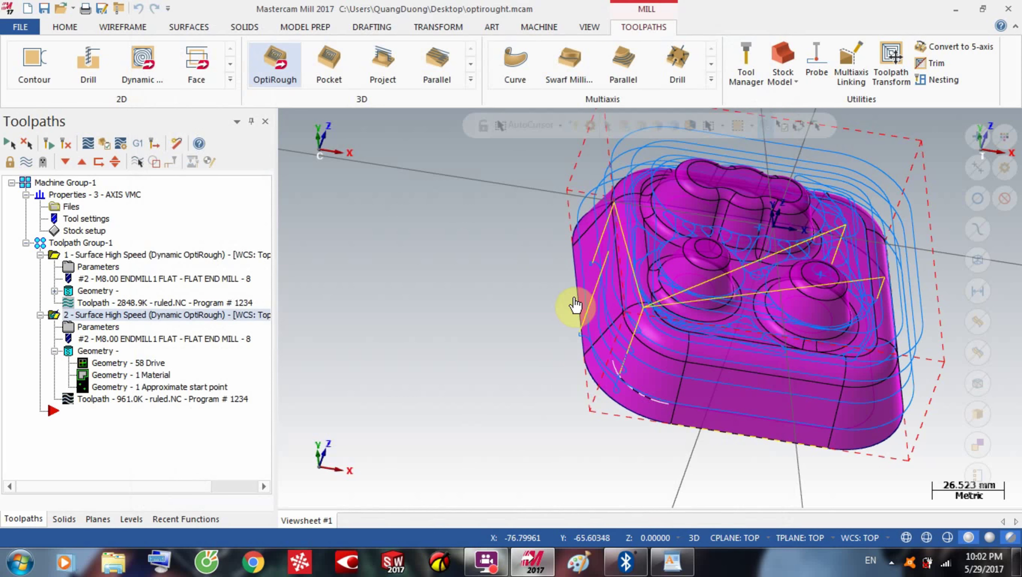
right_click(512, 271)
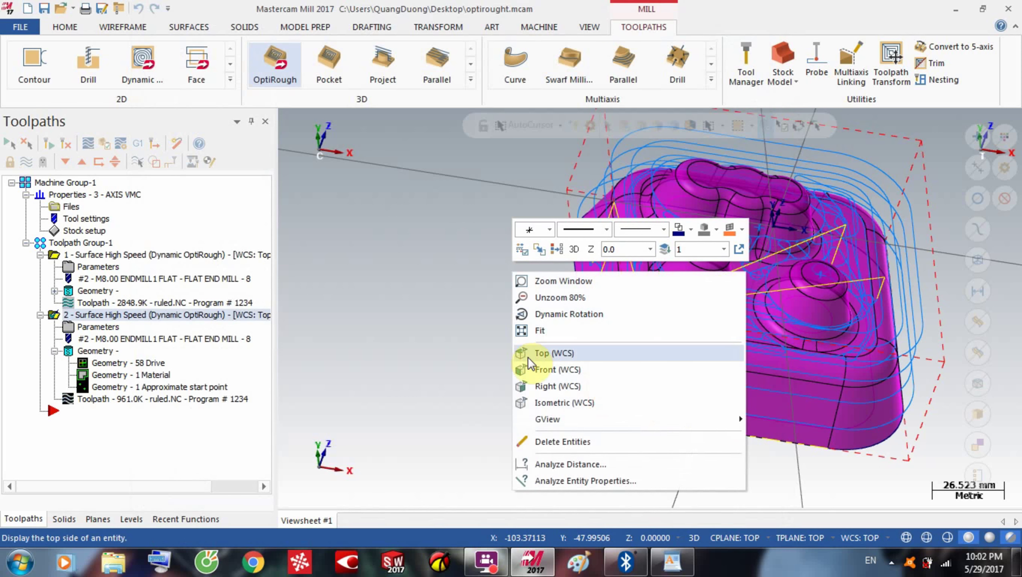
click(551, 369)
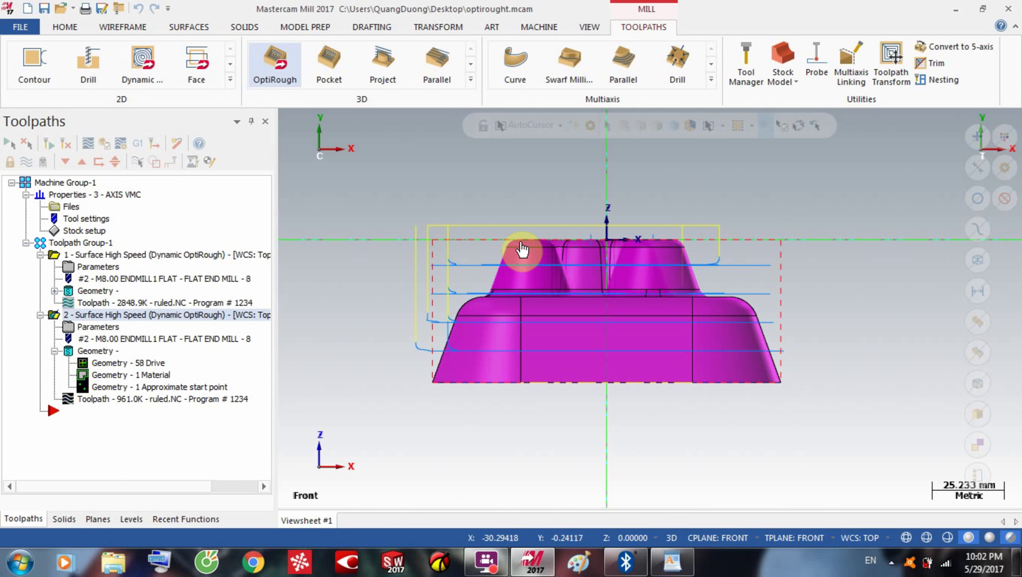
middle_drag(471, 390, 498, 430)
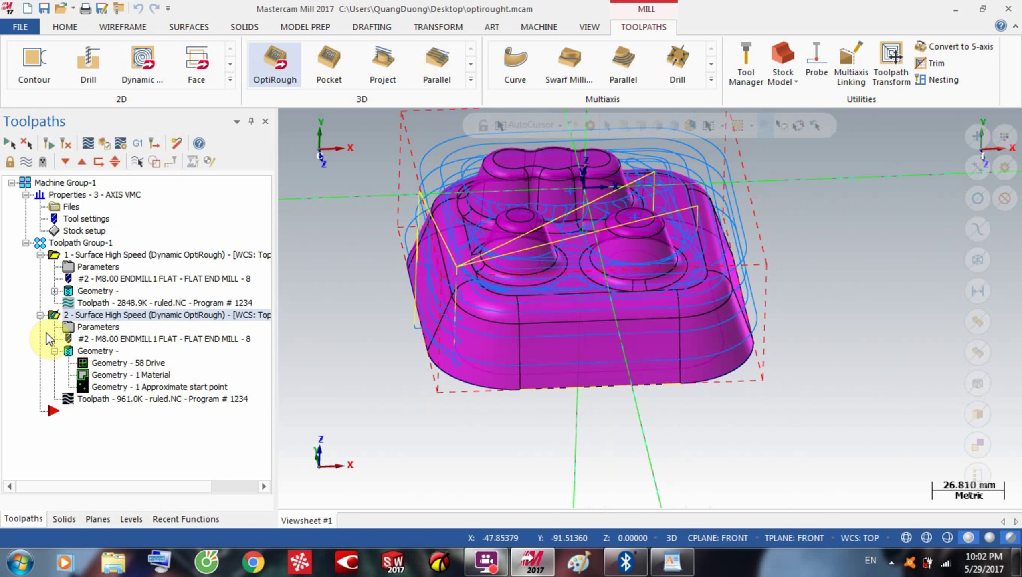
Step: Enable Z depths from -25 to -40 for the second operation, regenerate it, and inspect the limited toolpath from the front
click(82, 327)
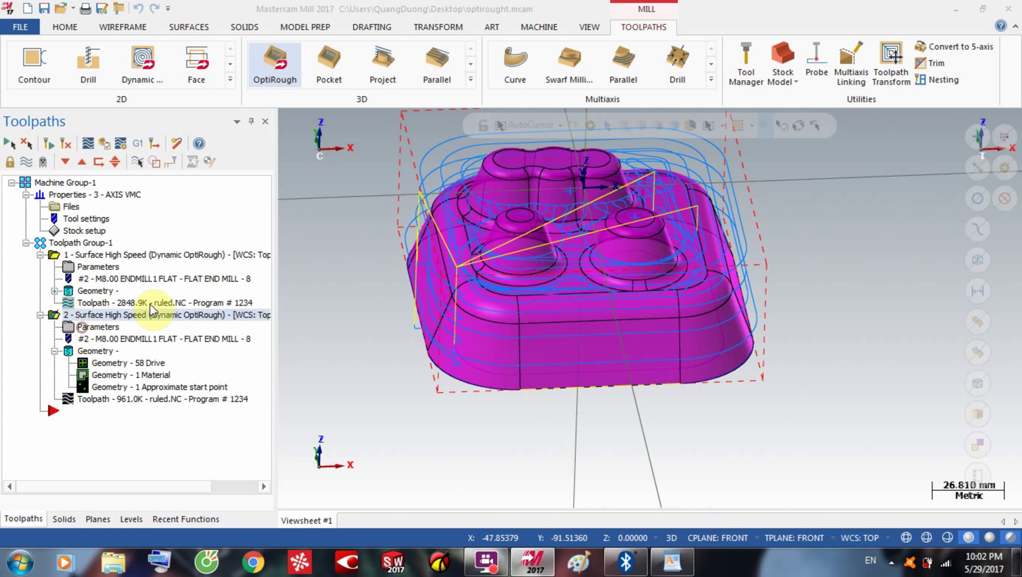
click(368, 221)
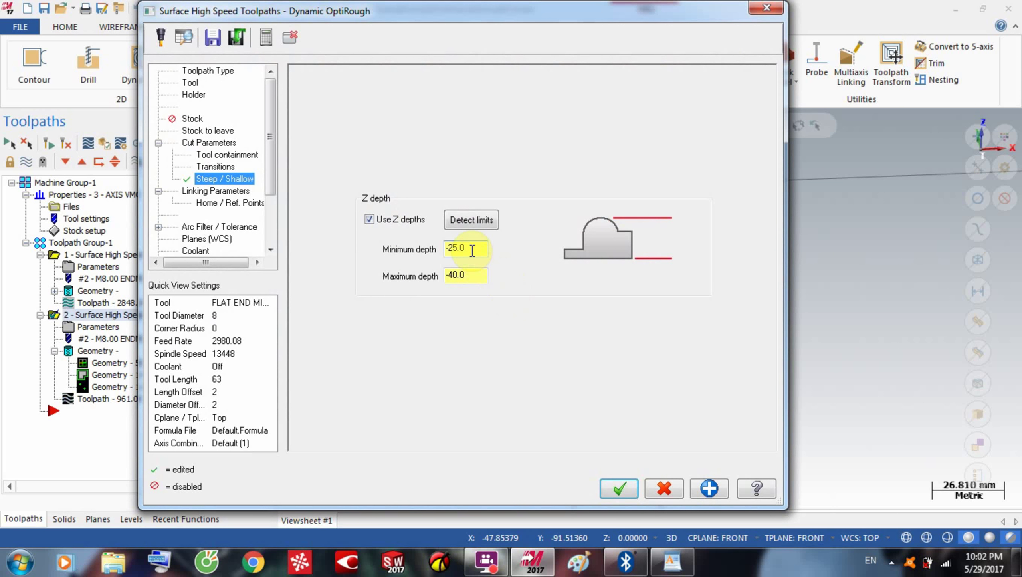
click(618, 490)
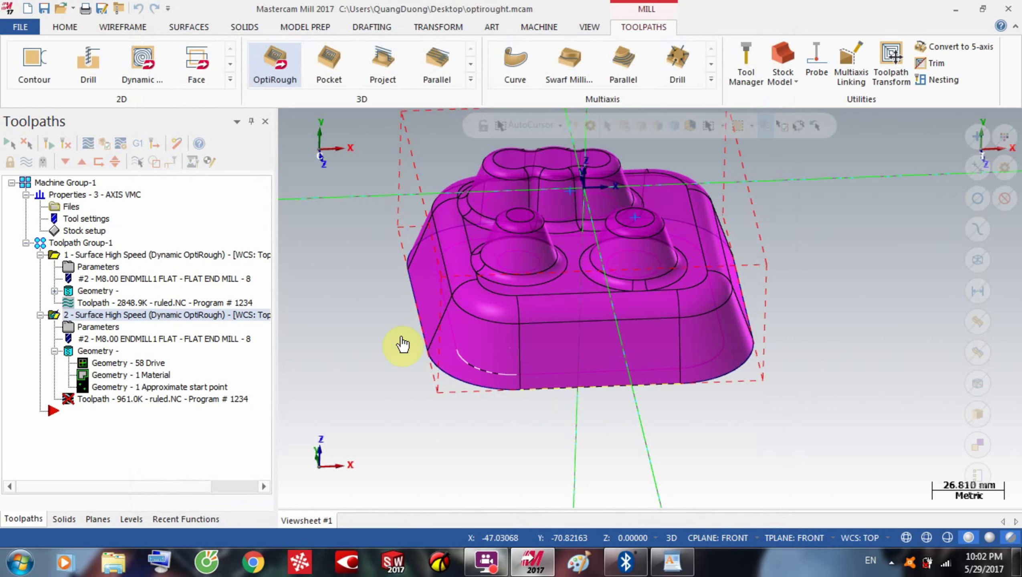
right_click(369, 305)
click(416, 400)
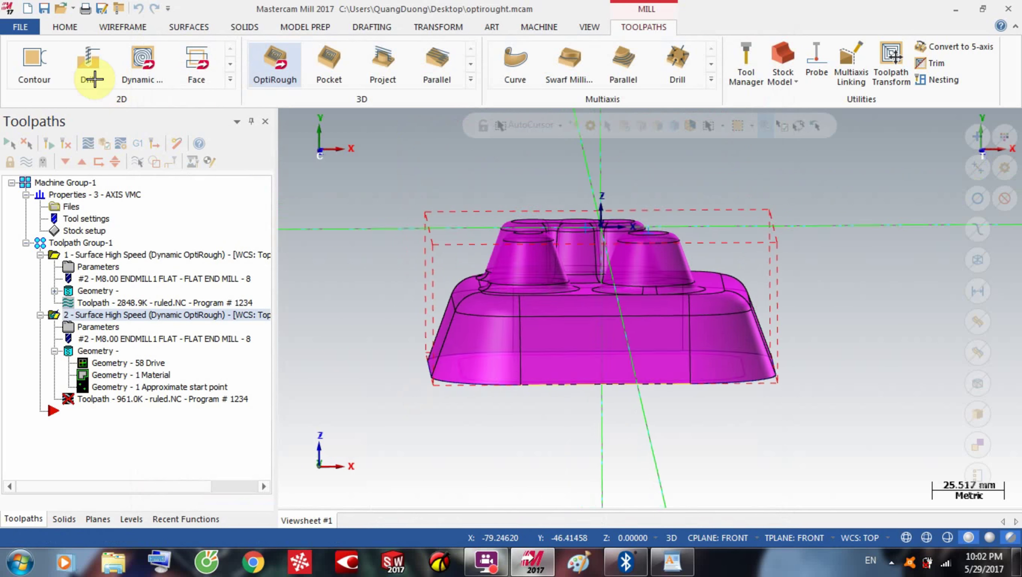
click(88, 143)
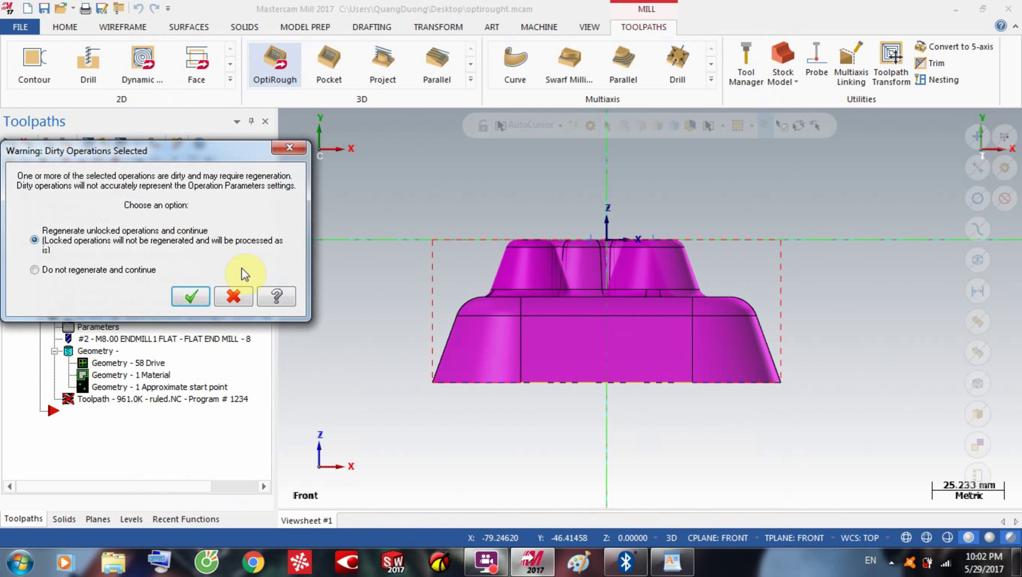
click(198, 301)
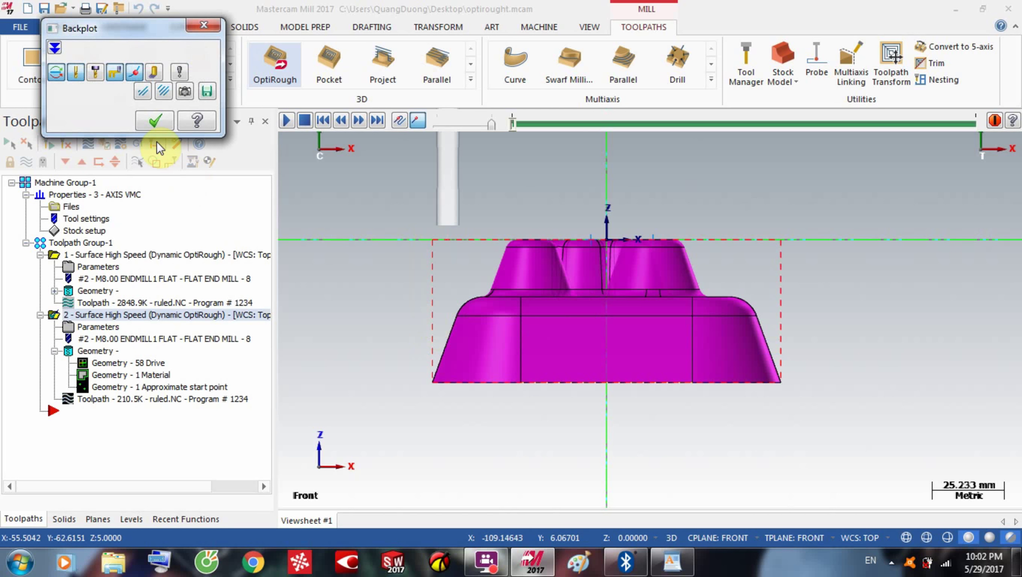
click(155, 120)
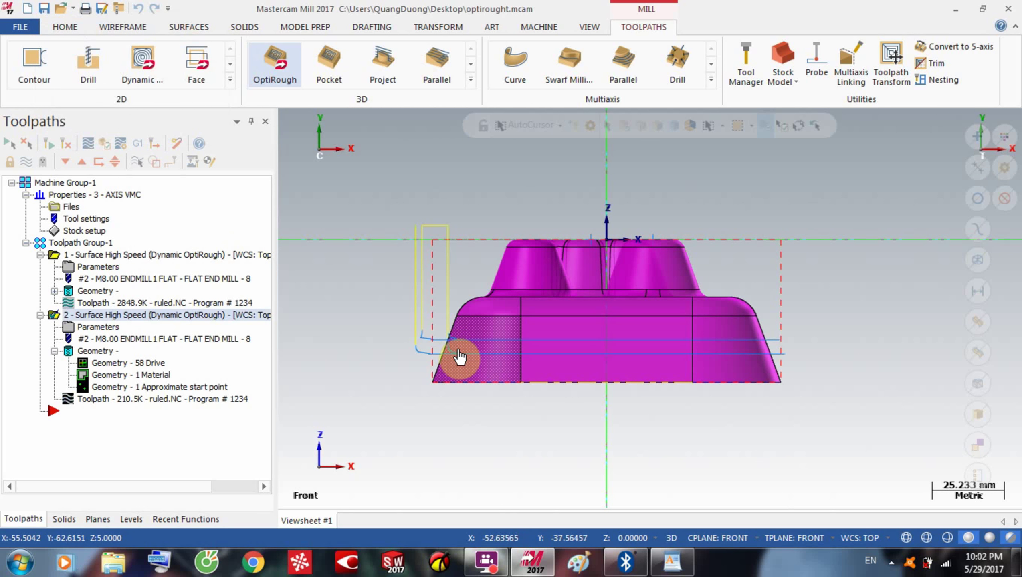
scroll(452, 347, down, 1)
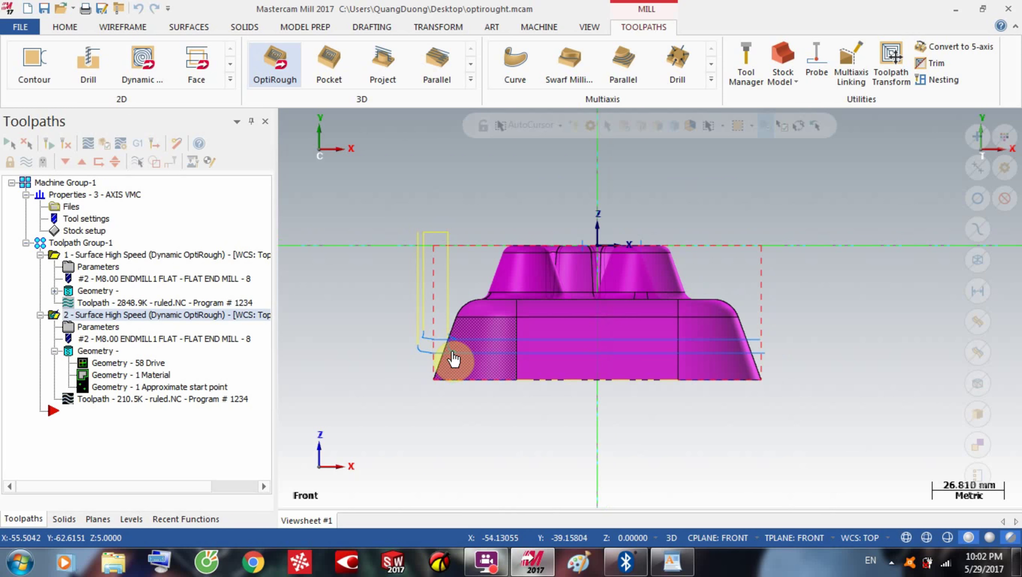
middle_drag(455, 358, 464, 355)
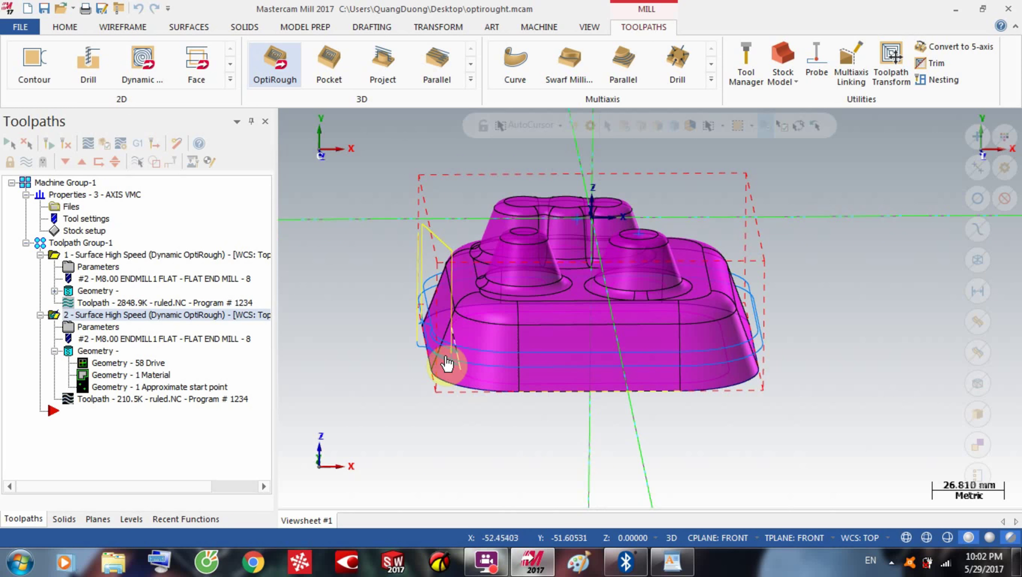
Step: Review the retract, lead and fitting settings in the second operation's linking parameters
click(95, 330)
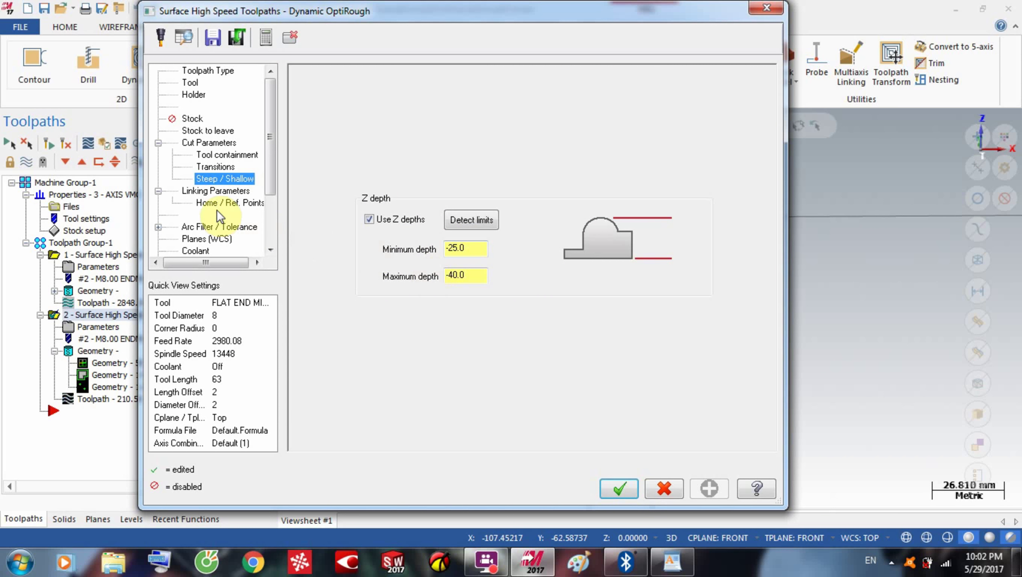
click(205, 192)
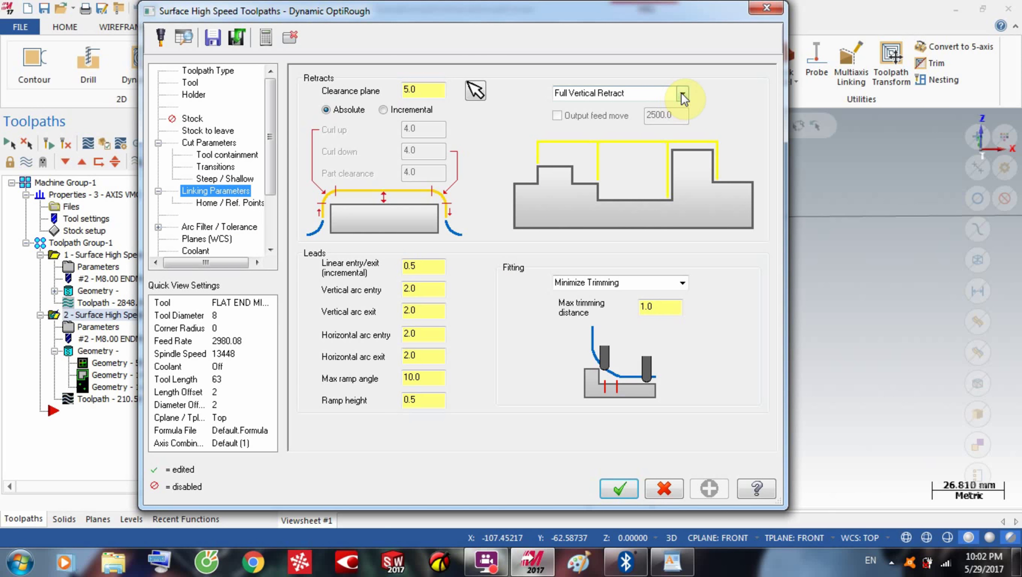
click(622, 490)
middle_drag(590, 374, 561, 318)
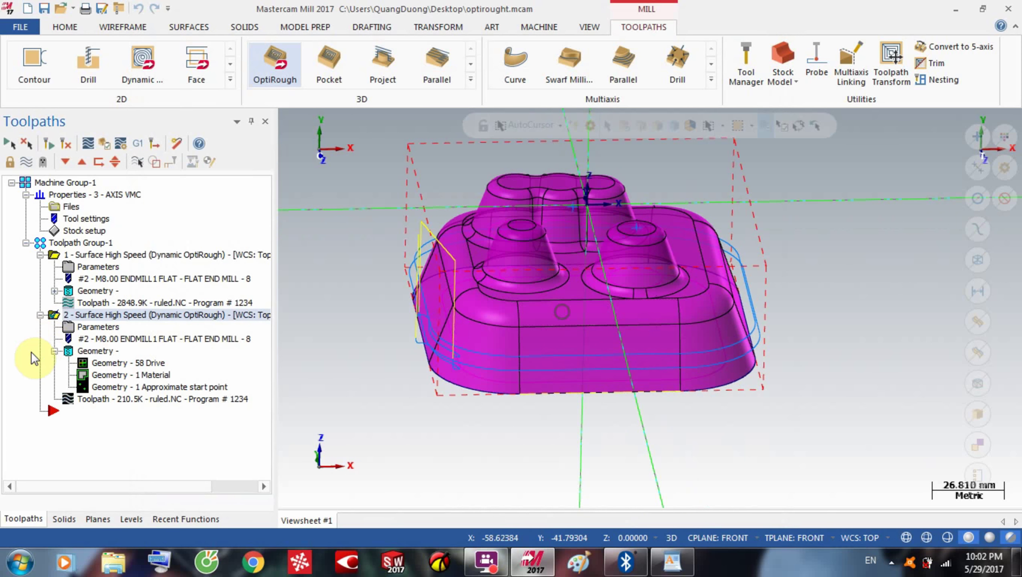
Step: Disable the Z depth limits on the second operation and regenerate its toolpath over the full part depth
click(93, 330)
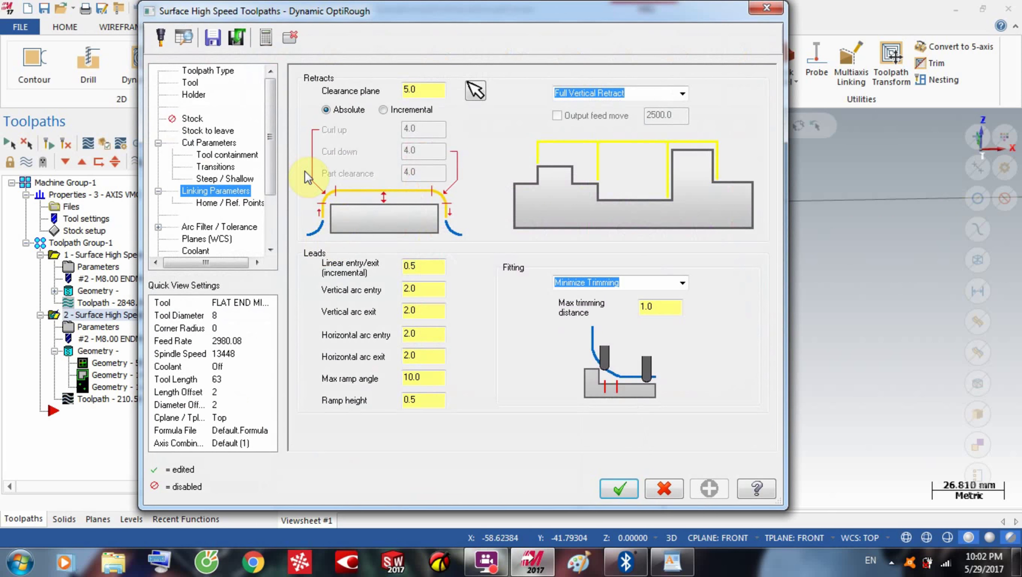
click(228, 180)
click(369, 220)
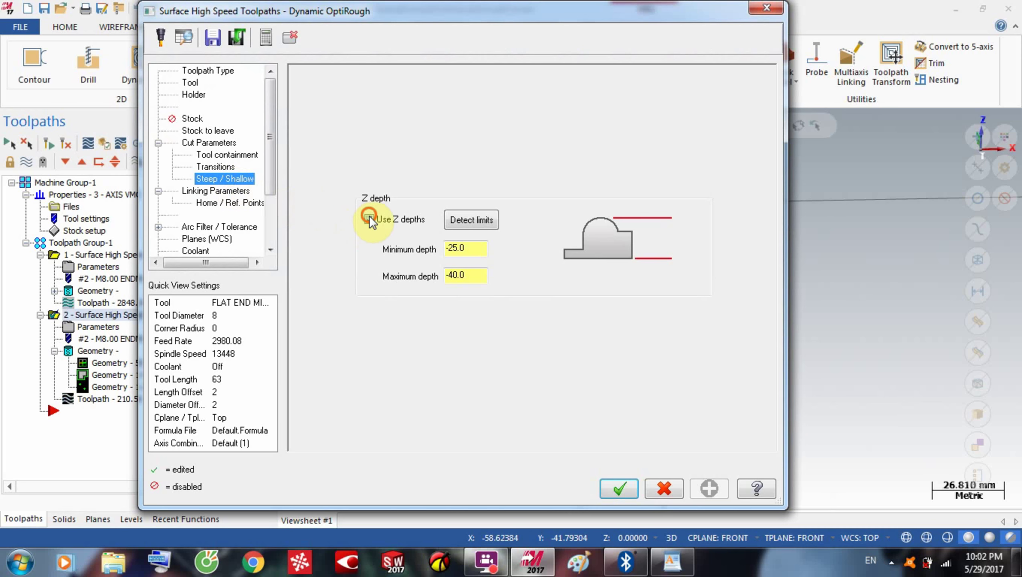
click(619, 491)
click(91, 150)
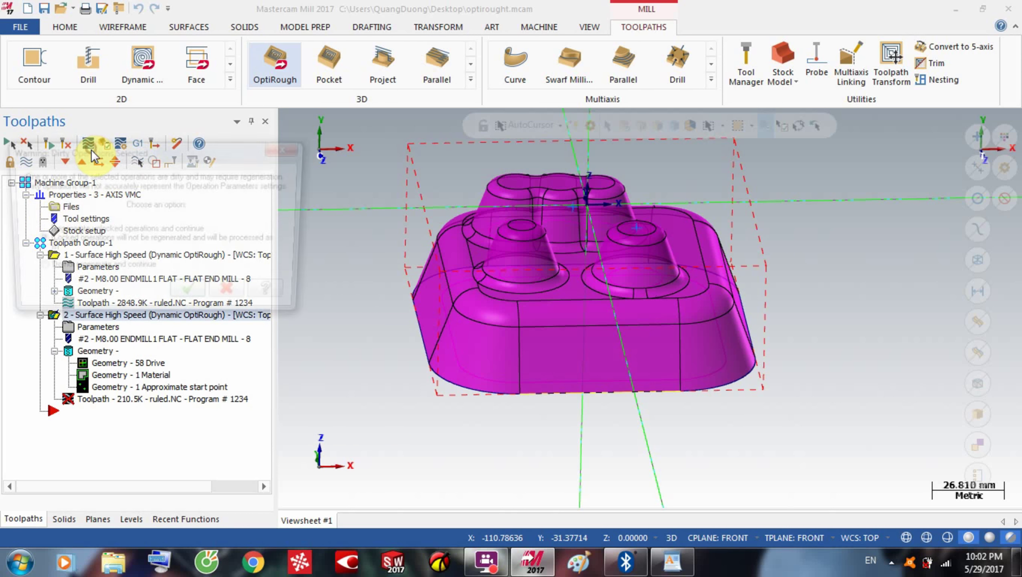
click(196, 297)
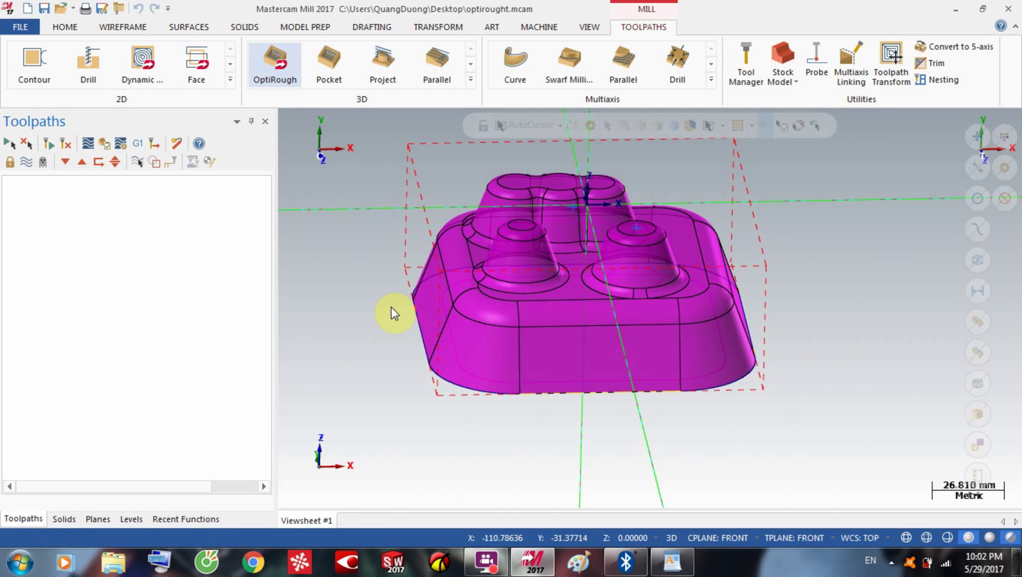
click(88, 144)
click(153, 123)
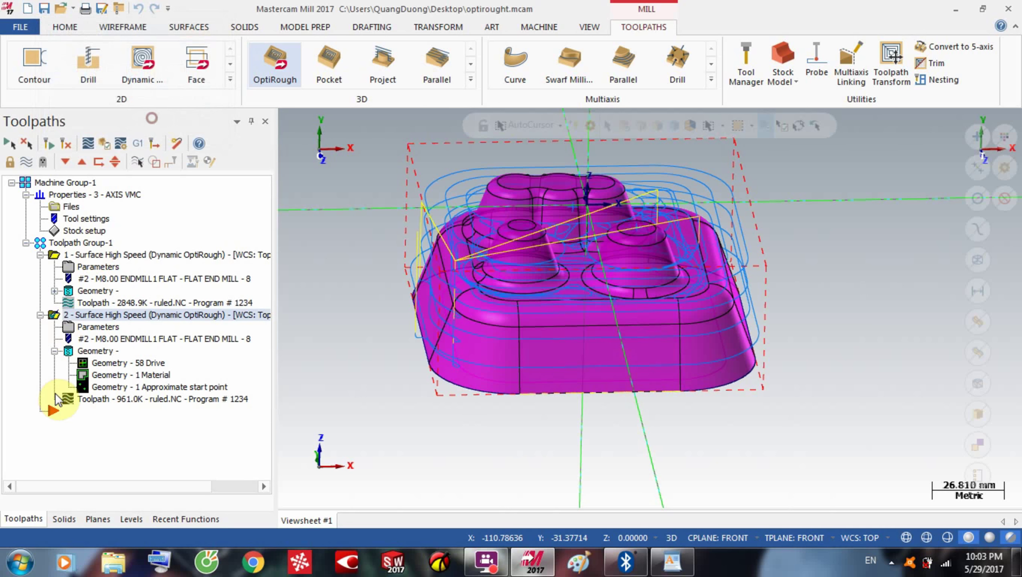
Step: Compare the Machine Entire Pass, Minimize Trimming and Fully Trim Pass fitting options in the second operation's linking parameters, keeping Minimize Trimming
click(87, 330)
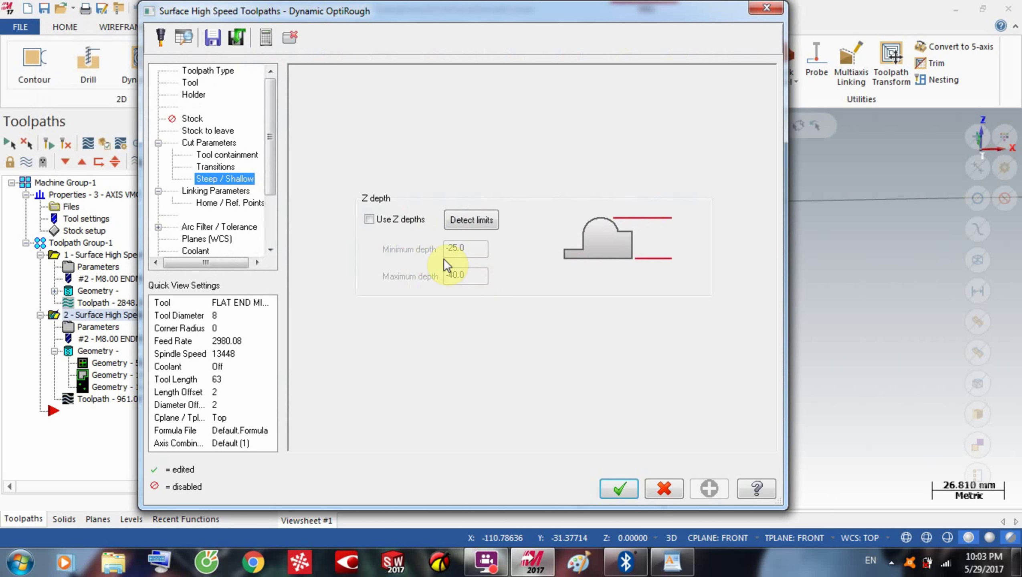
click(223, 191)
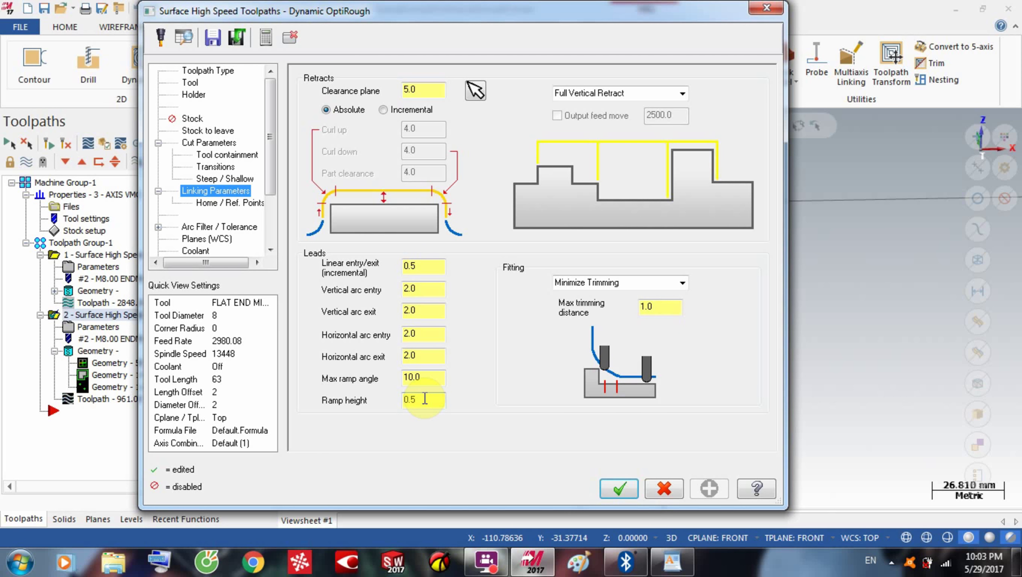
click(681, 284)
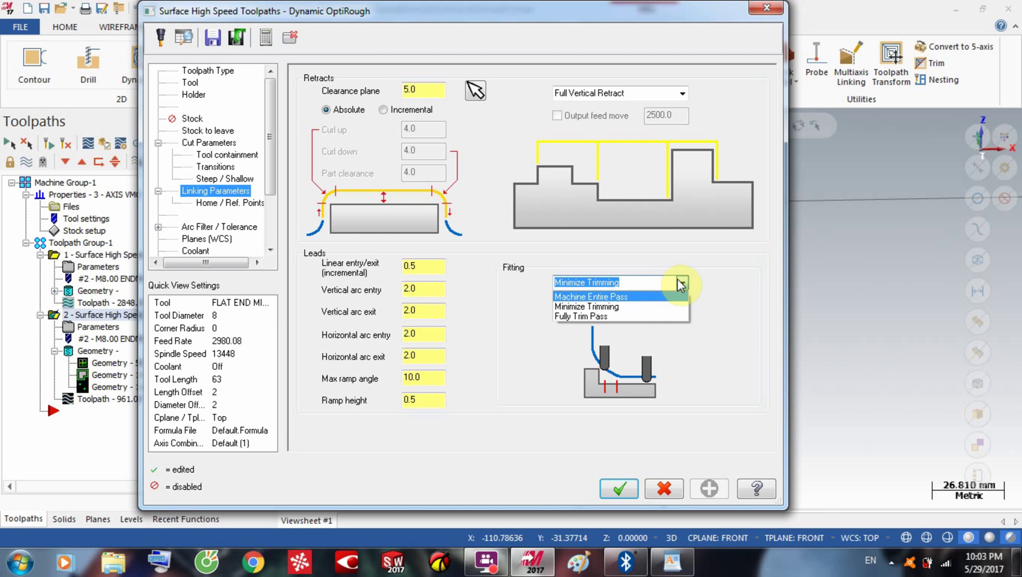
click(713, 280)
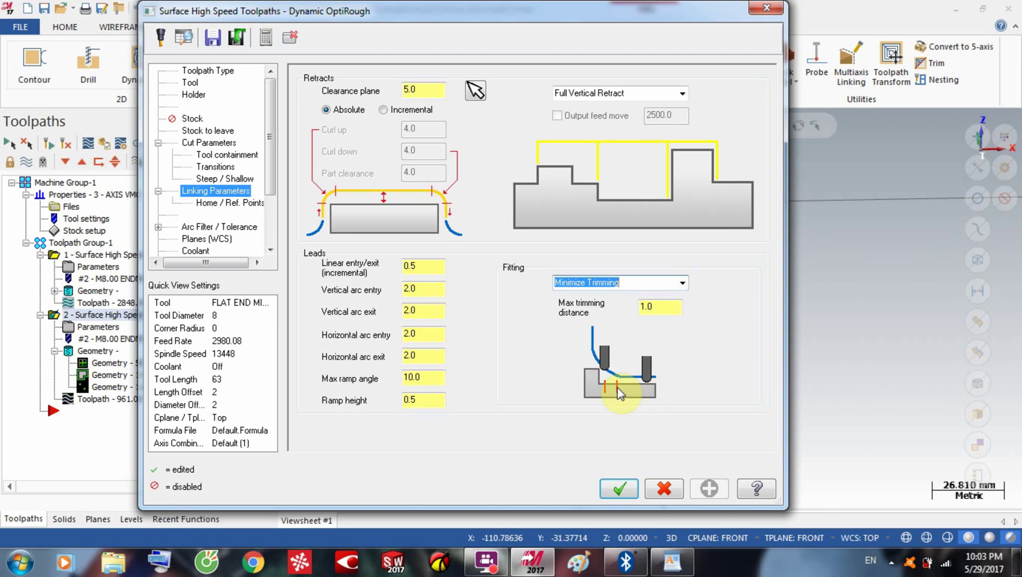
click(683, 284)
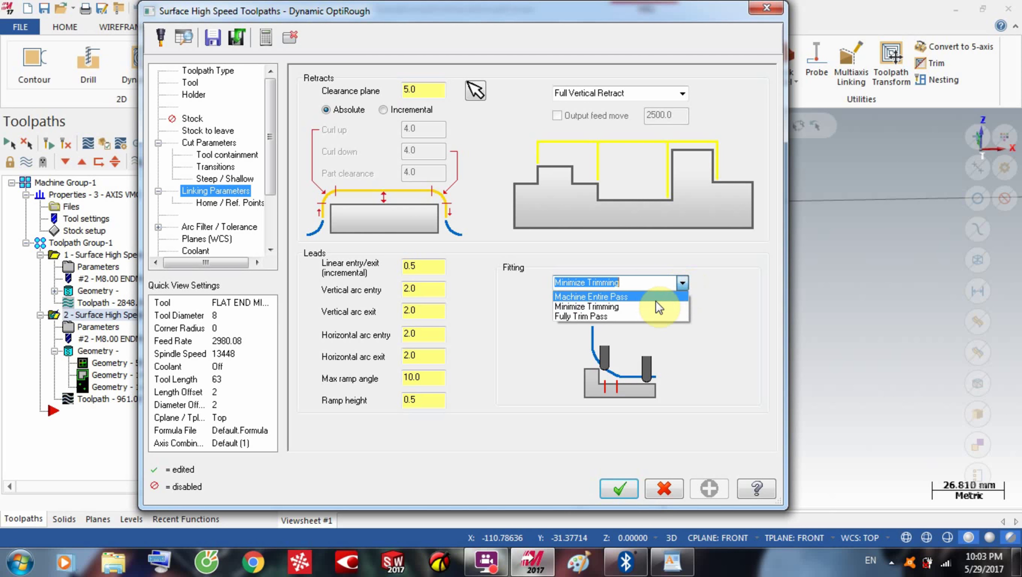
click(617, 296)
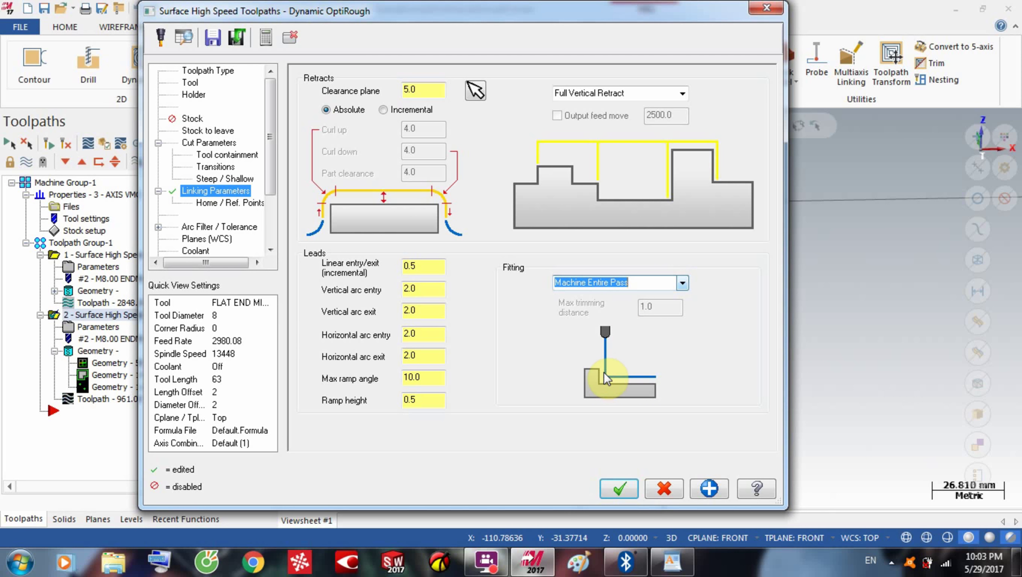
click(681, 283)
click(650, 308)
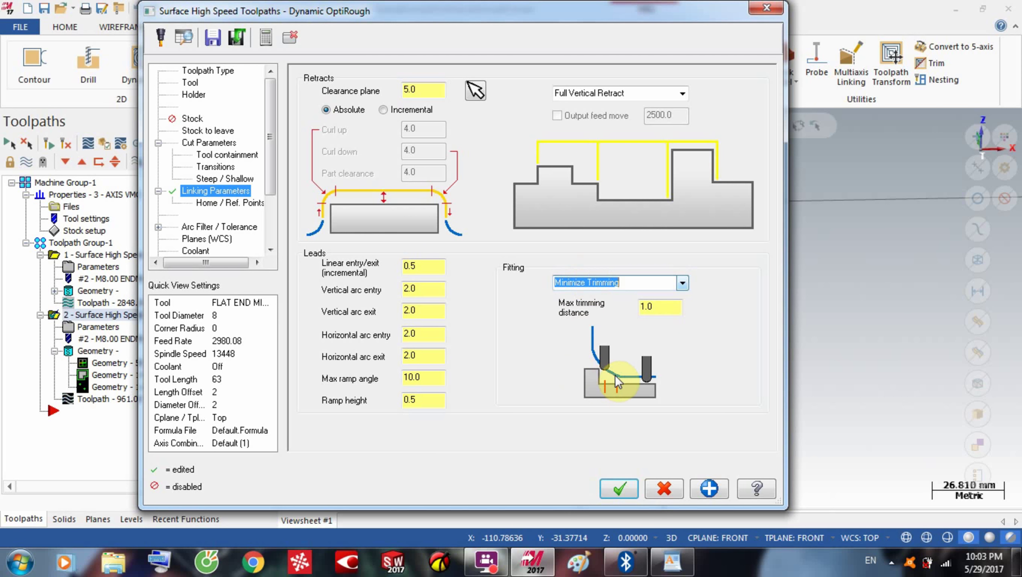
click(684, 281)
click(646, 315)
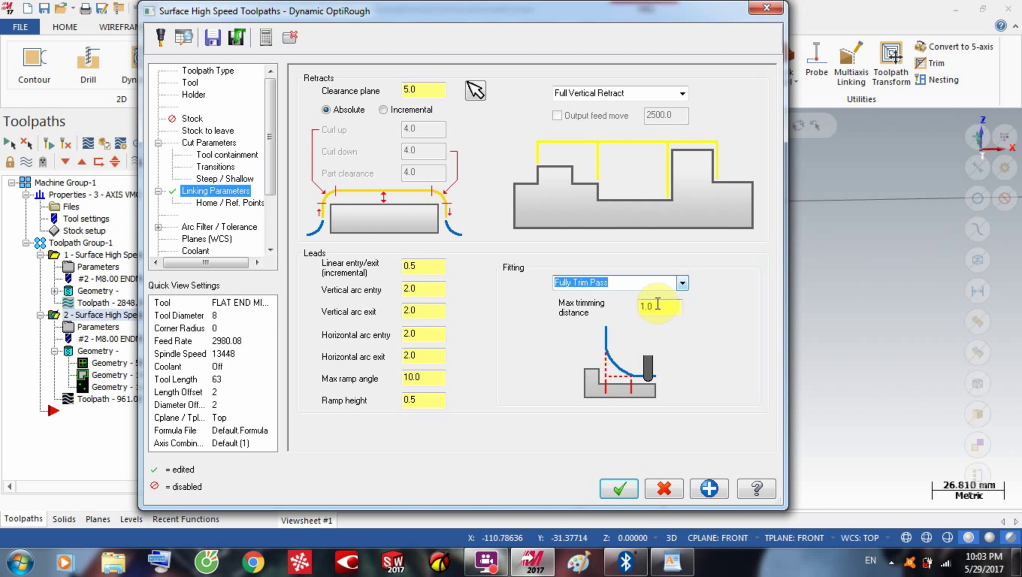
click(678, 285)
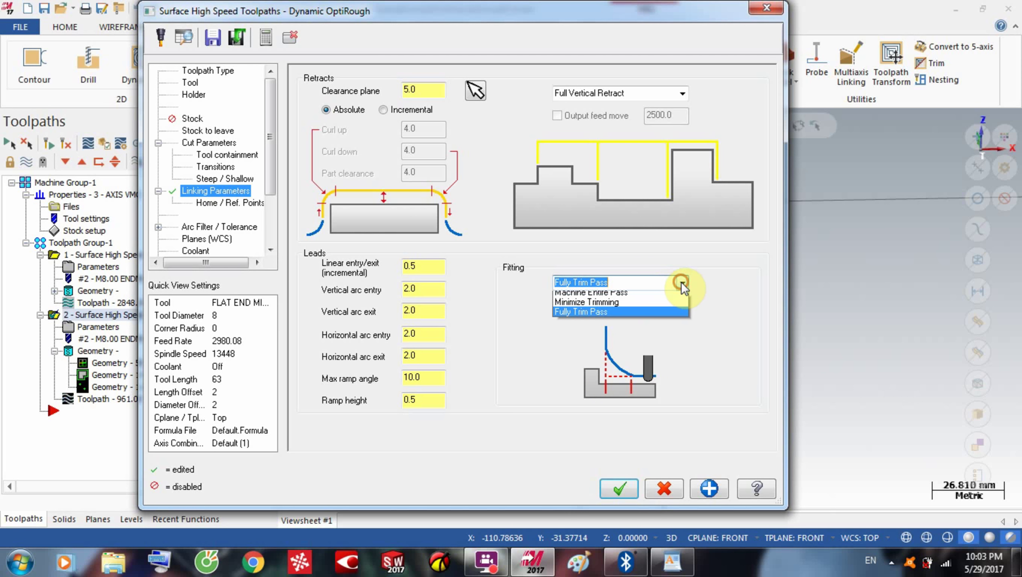
click(631, 304)
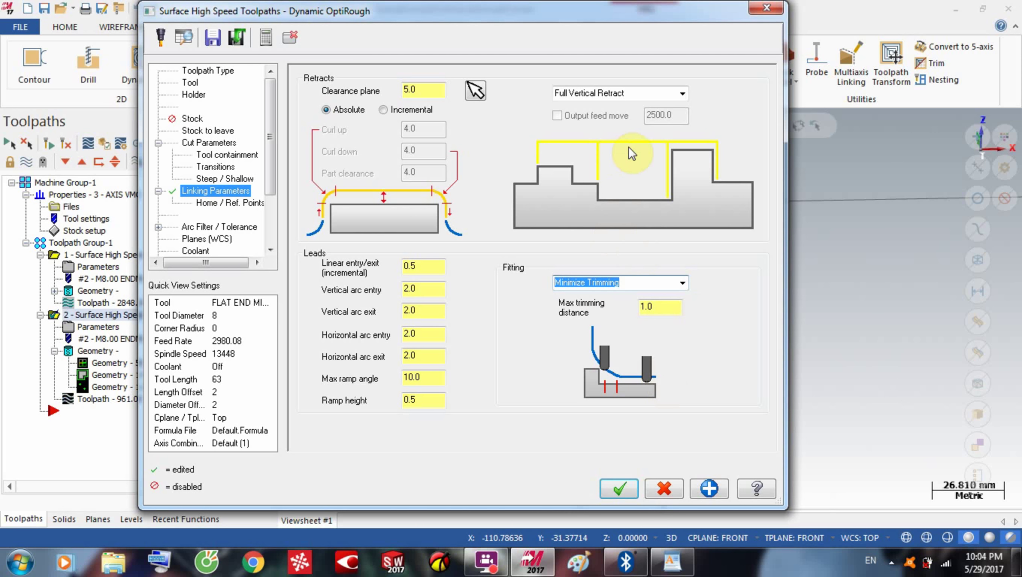
click(619, 488)
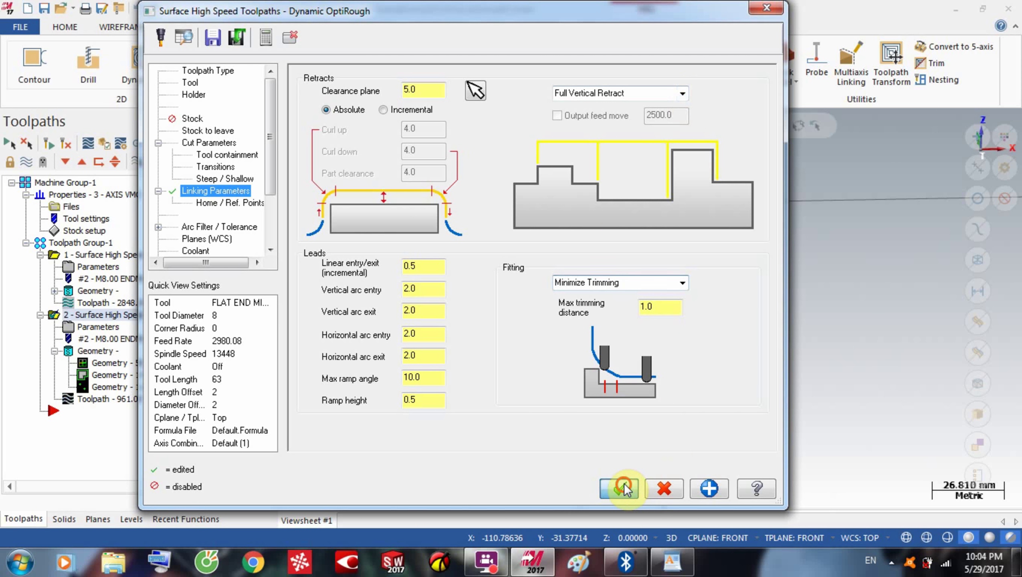
Step: Set the second operation's retract method to Minimum Vertical Retract in its linking parameters
middle_drag(468, 276, 460, 253)
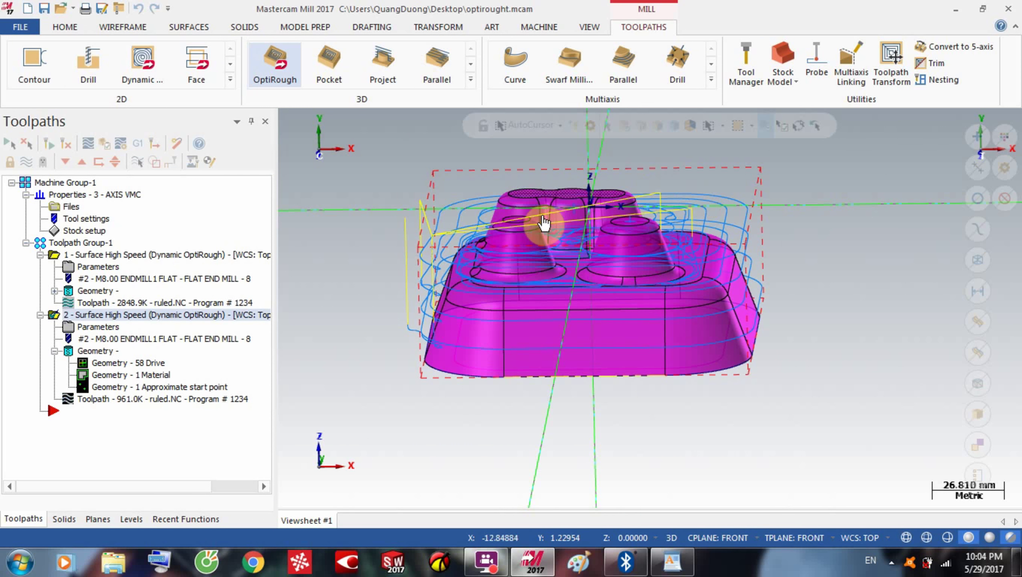
click(88, 328)
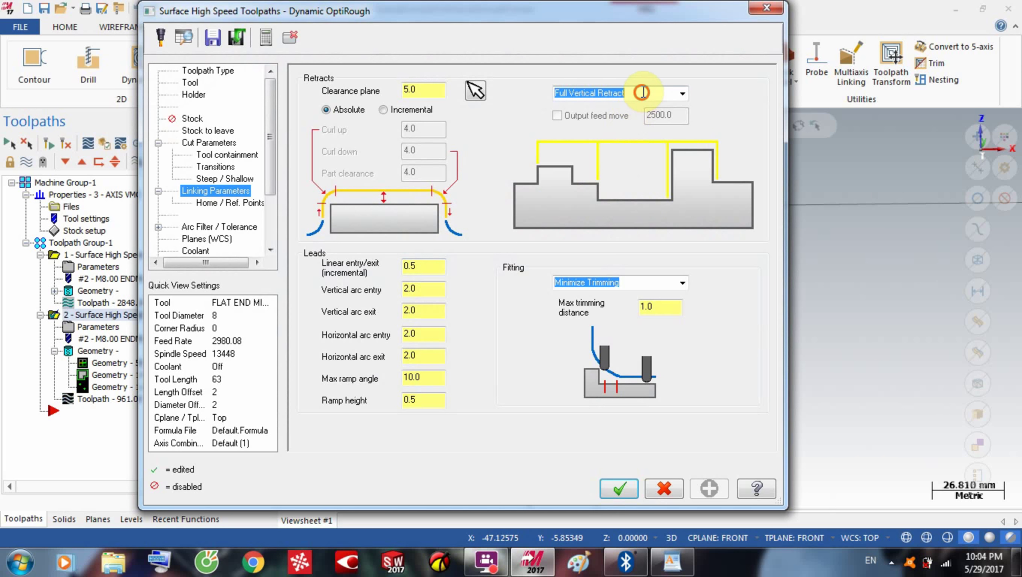
click(682, 94)
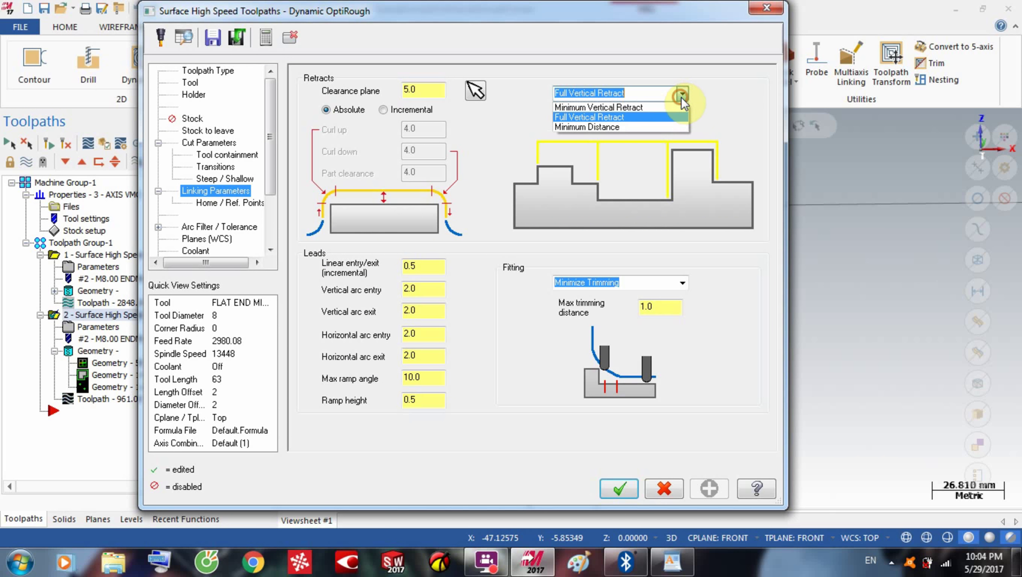
click(640, 106)
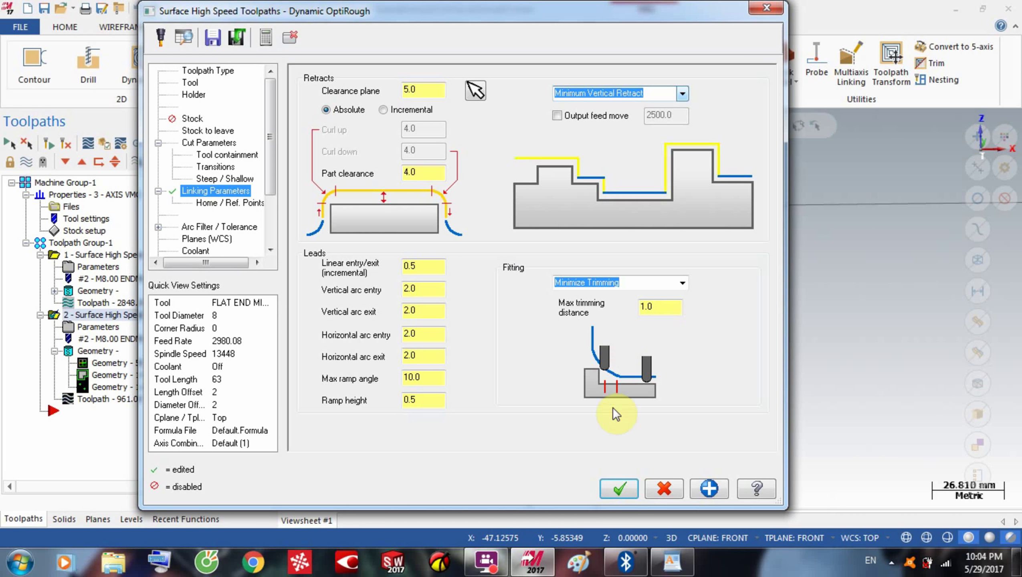
click(612, 488)
Step: Regenerate the second operation and play its backplot to inspect the retract moves around the part
click(88, 143)
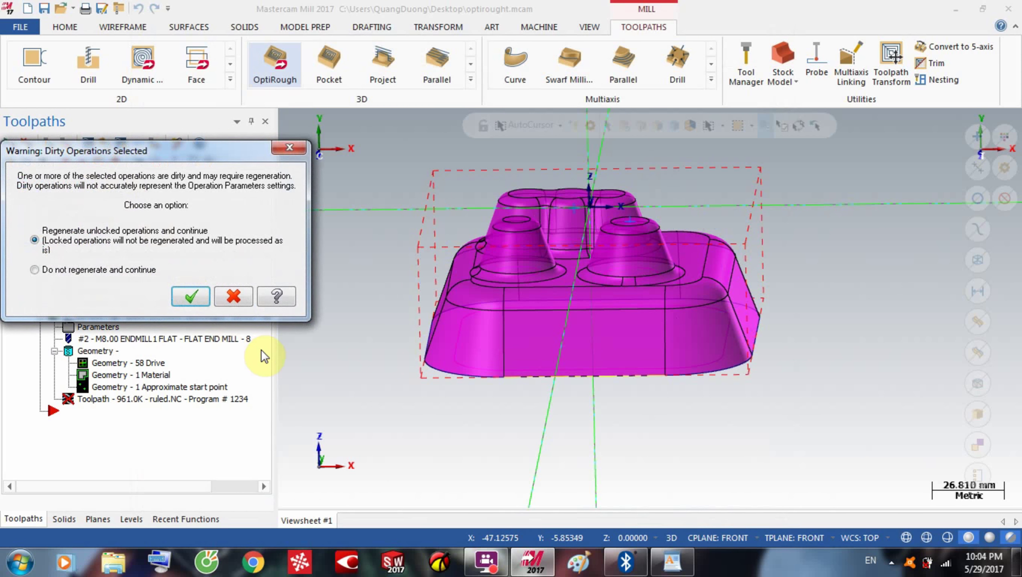
click(188, 290)
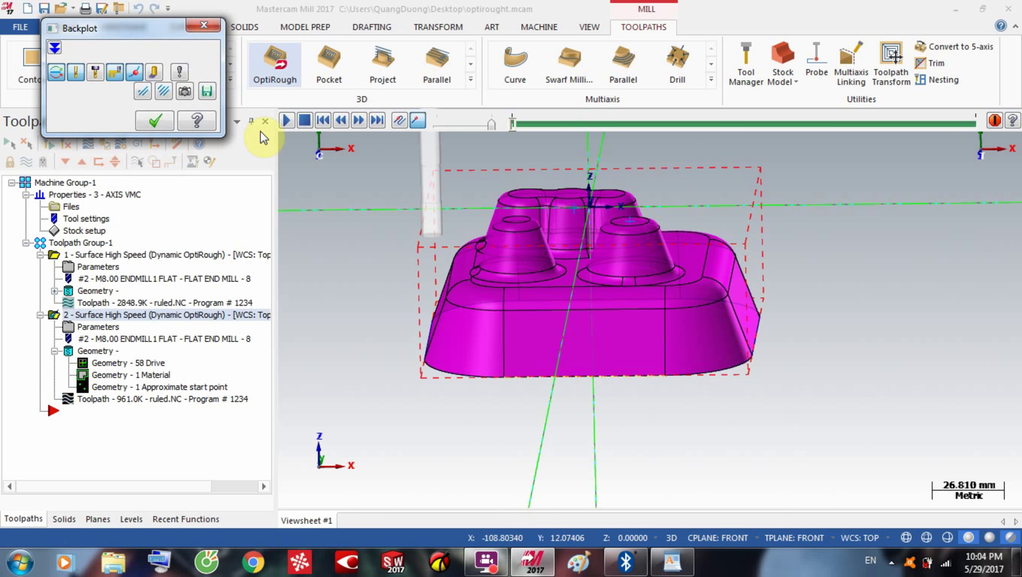
click(289, 120)
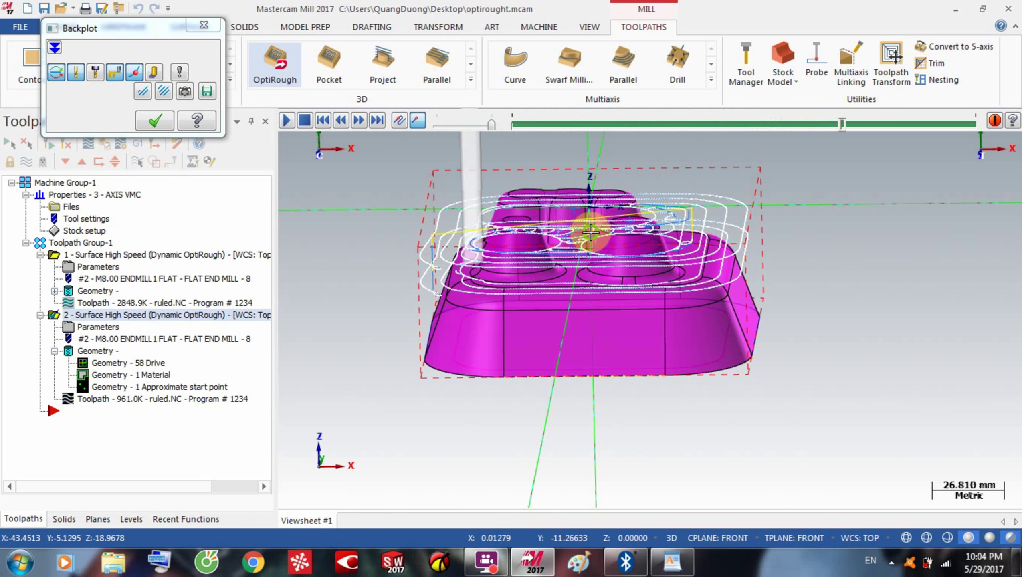
mouse_move(589, 202)
middle_down()
mouse_move(554, 204)
mouse_move(566, 235)
middle_up()
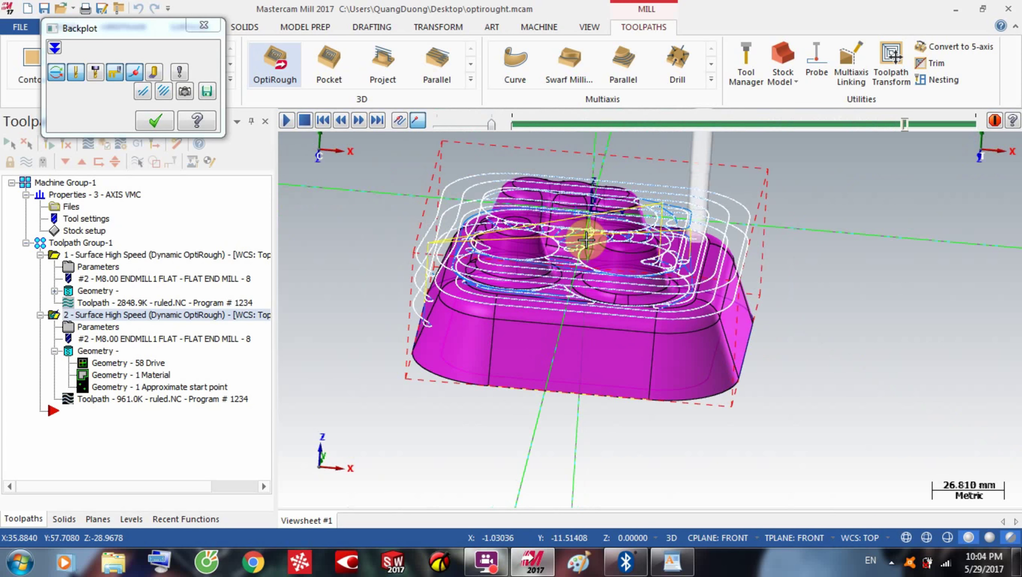
click(155, 120)
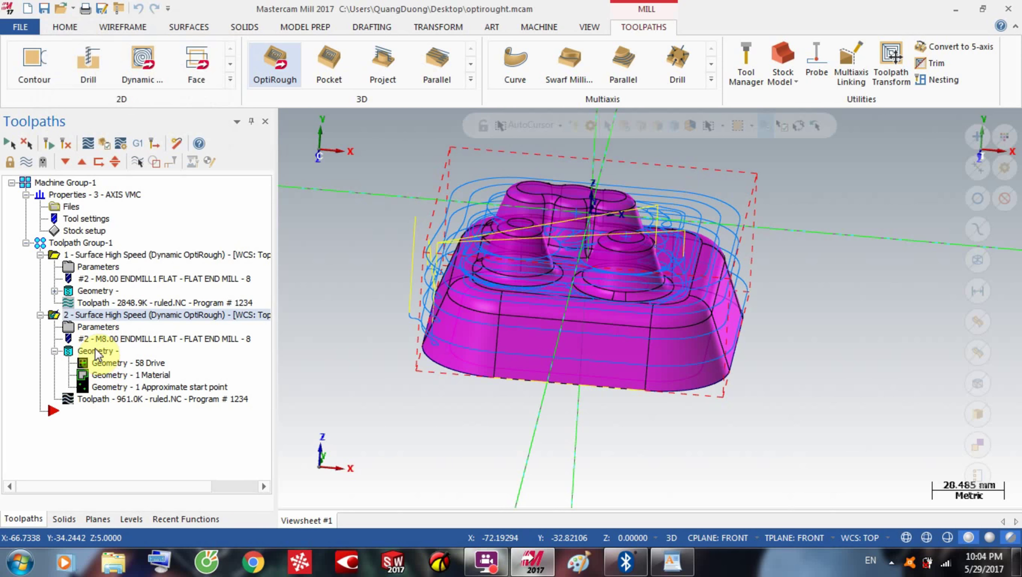
Step: Set the second operation's retract method back to Full Vertical Retract in its linking parameters
click(103, 327)
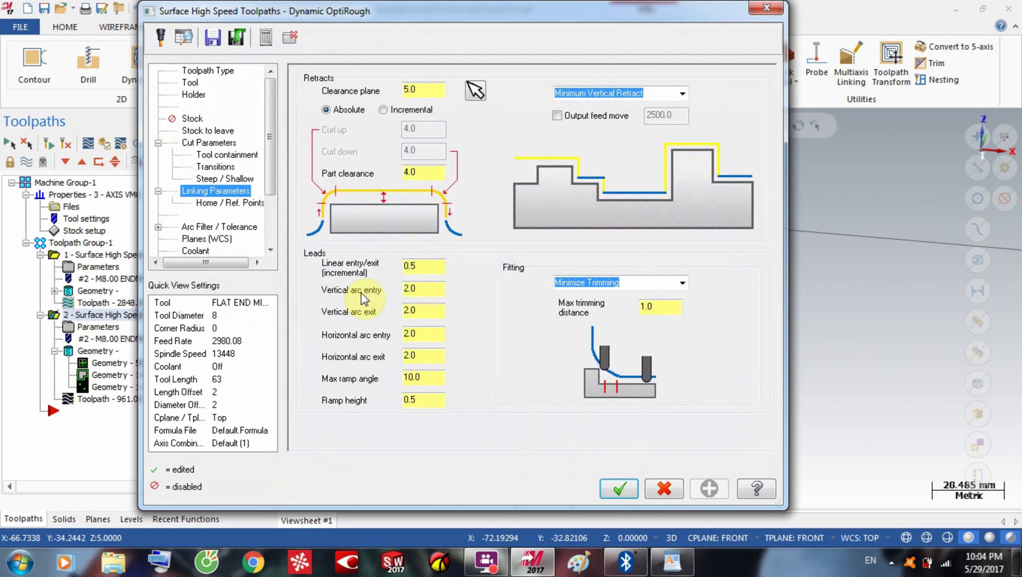
click(682, 285)
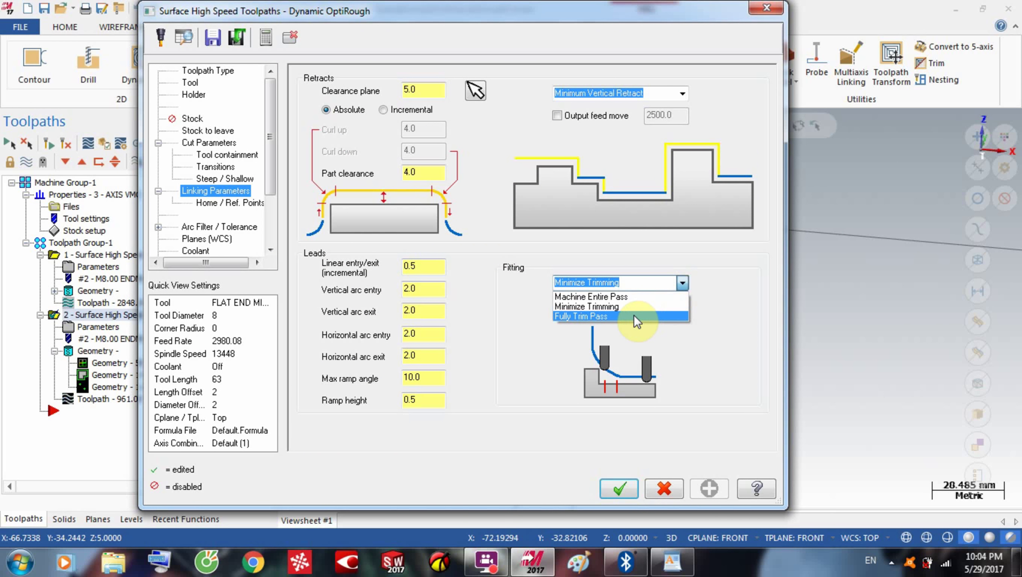
click(683, 93)
click(683, 93)
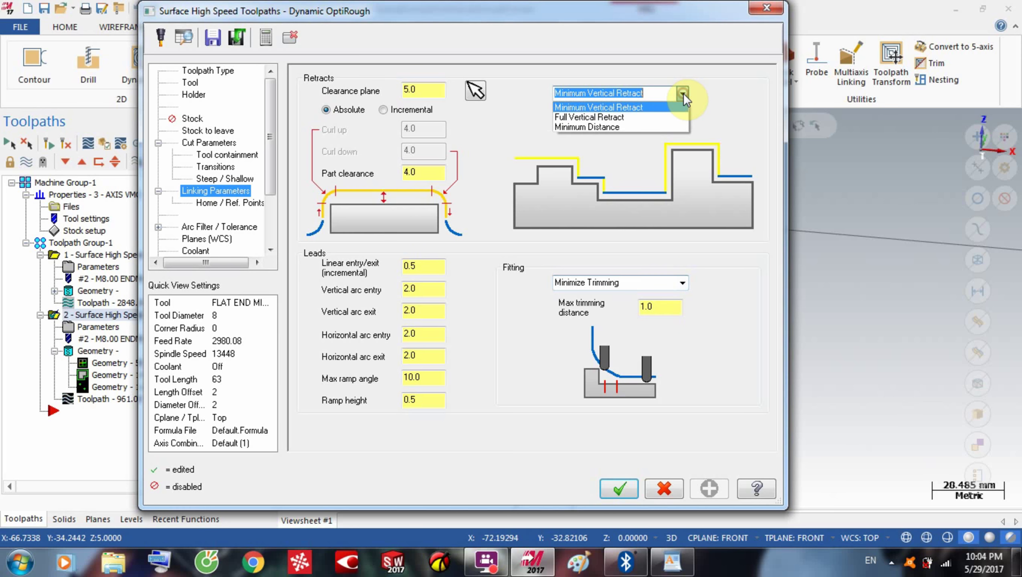
click(630, 117)
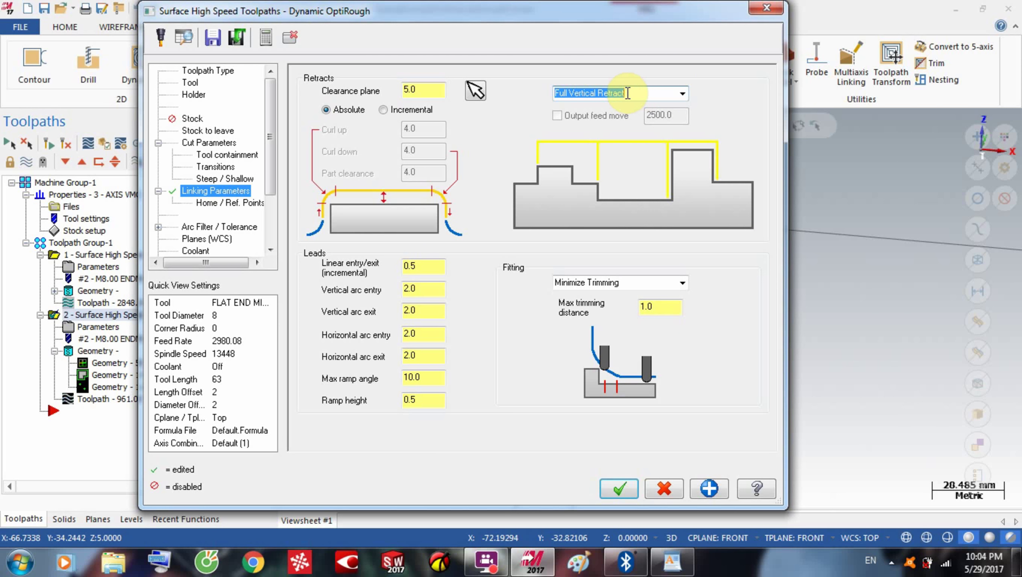
click(641, 92)
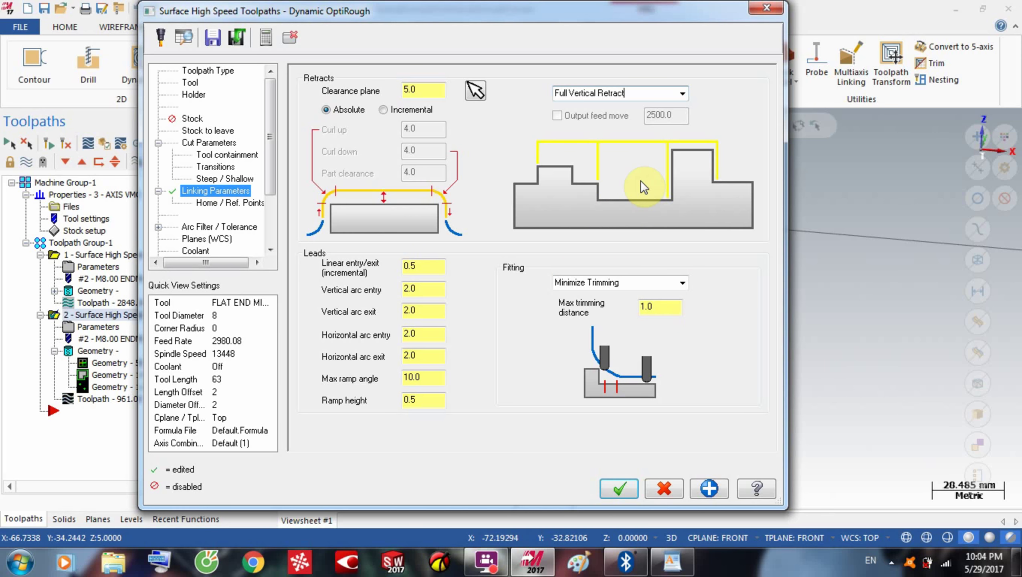
Step: Review the second operation's cut parameters, stock to leave and linking parameters, and accept its settings
click(211, 143)
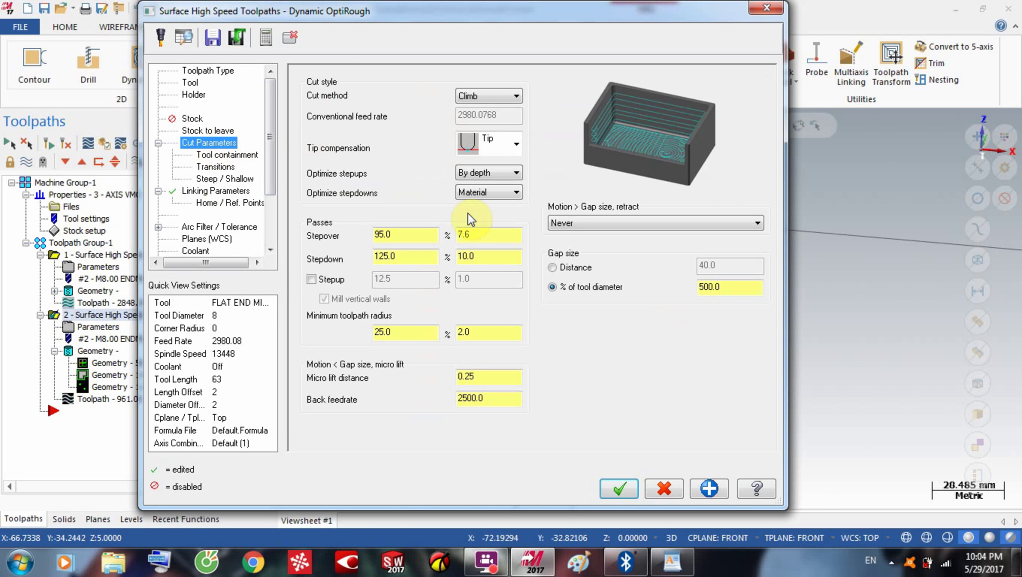
click(218, 131)
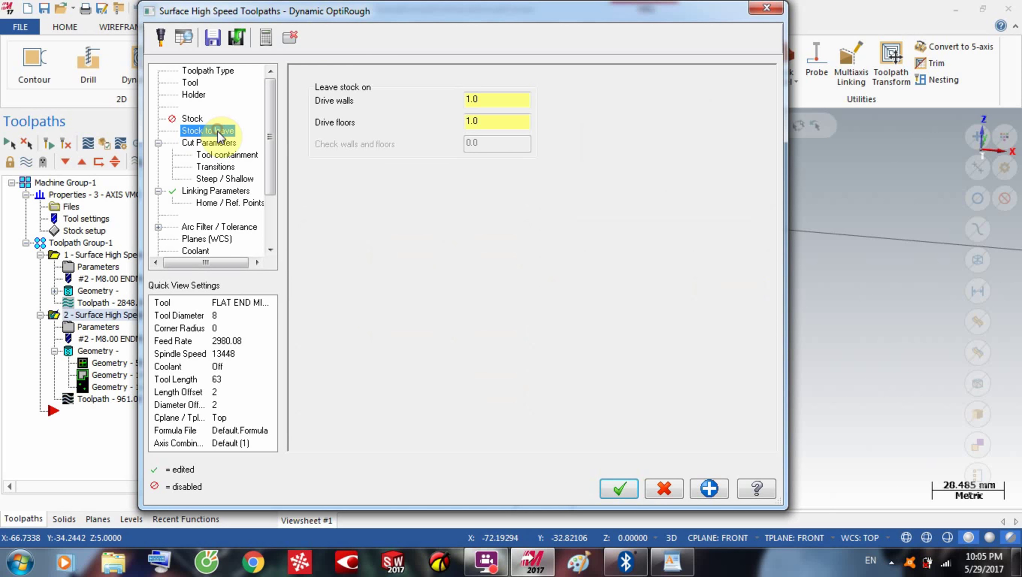
click(202, 98)
click(208, 154)
click(211, 143)
click(221, 192)
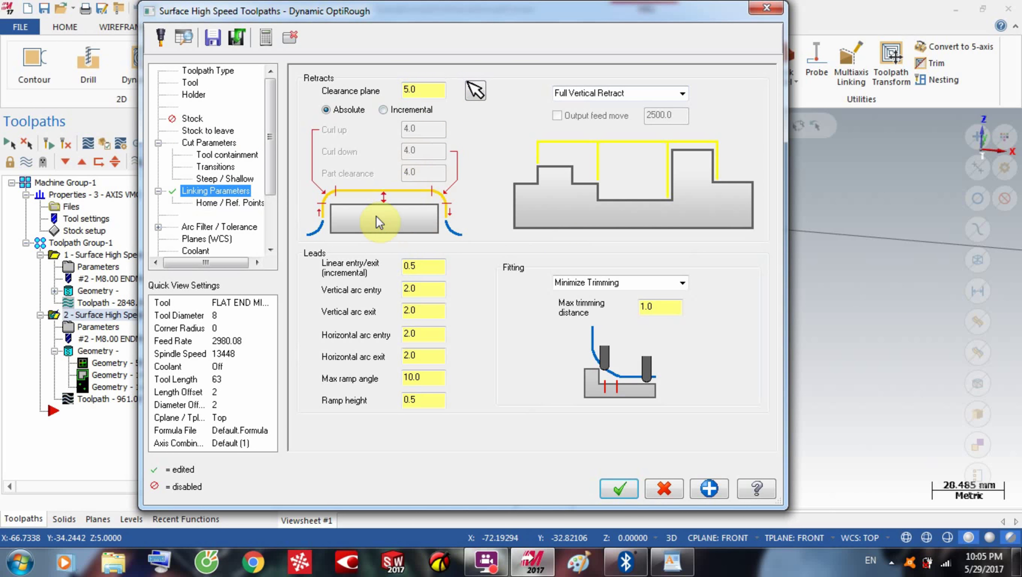
click(616, 487)
Step: Enable Toolpath Fillet for the second operation as a Simple Fillet with a radius of 1.0
click(92, 327)
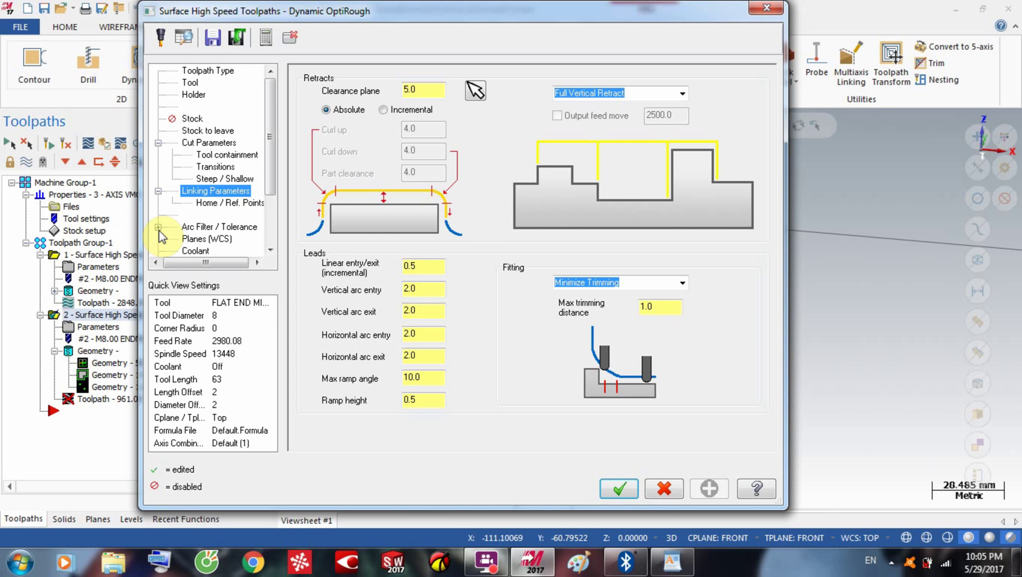
click(158, 229)
click(209, 238)
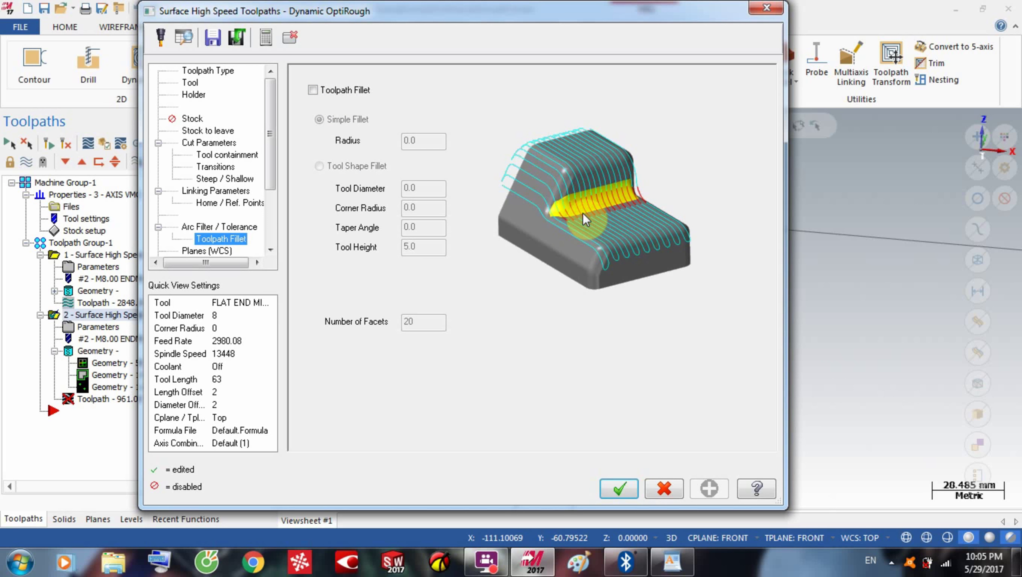
click(313, 90)
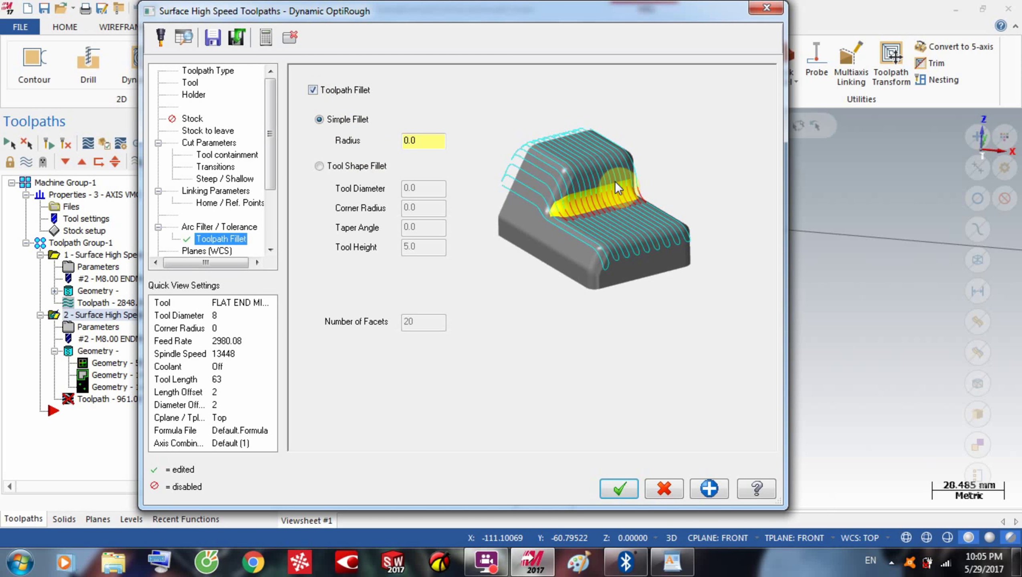
double_click(418, 141)
text(1)
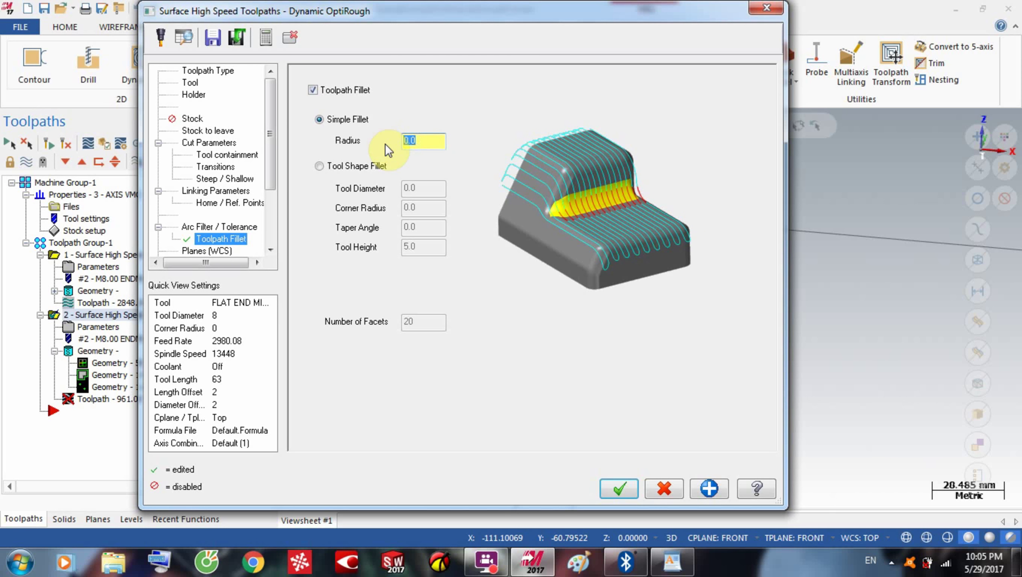
key(Return)
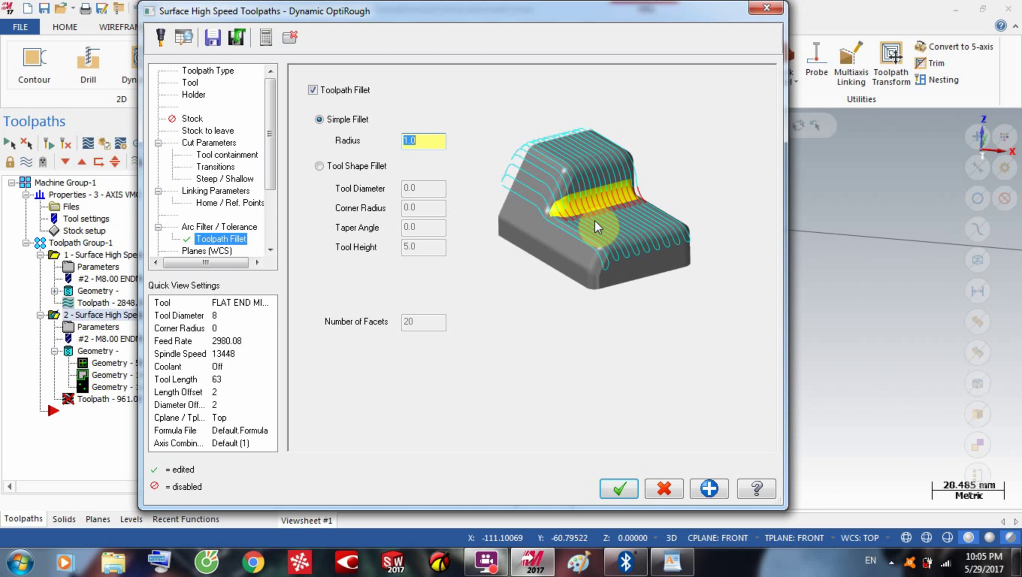